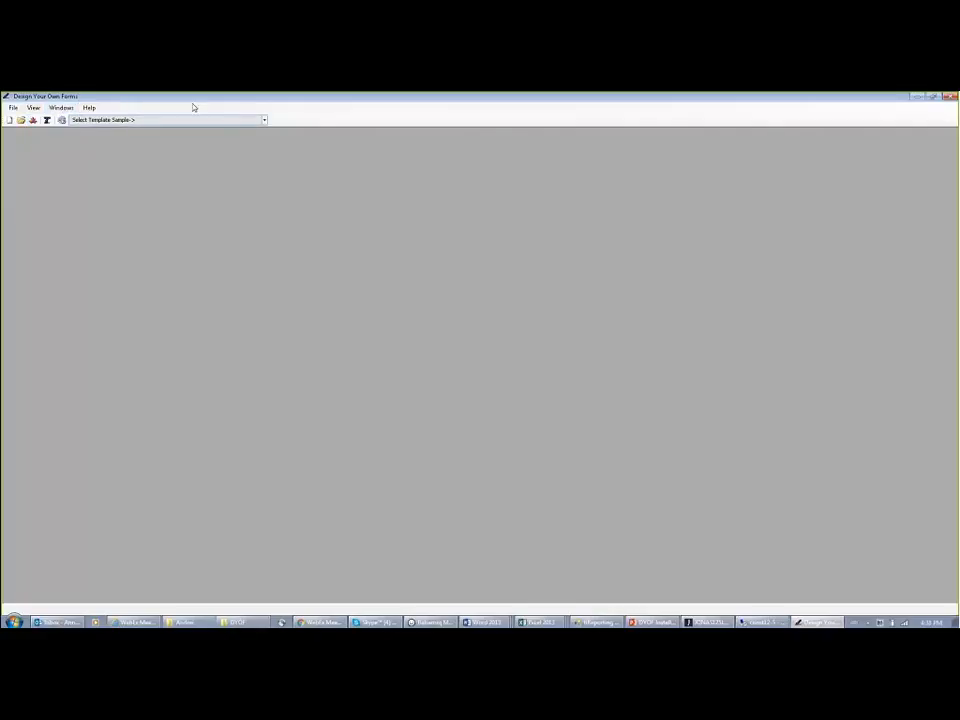
left_click(264, 121)
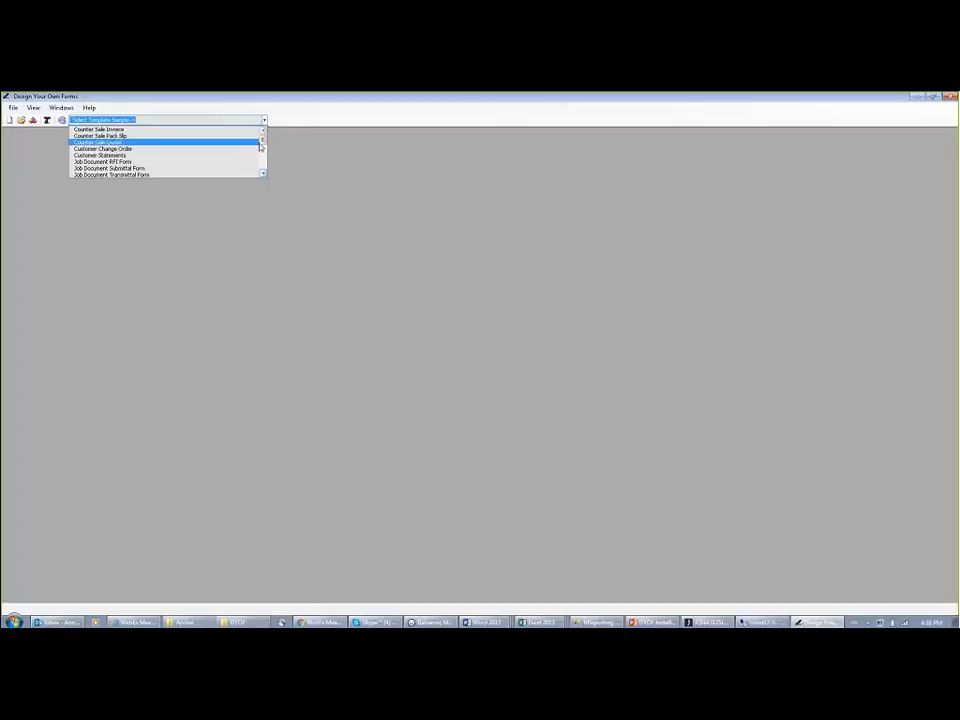
left_click_drag(263, 140, 268, 159)
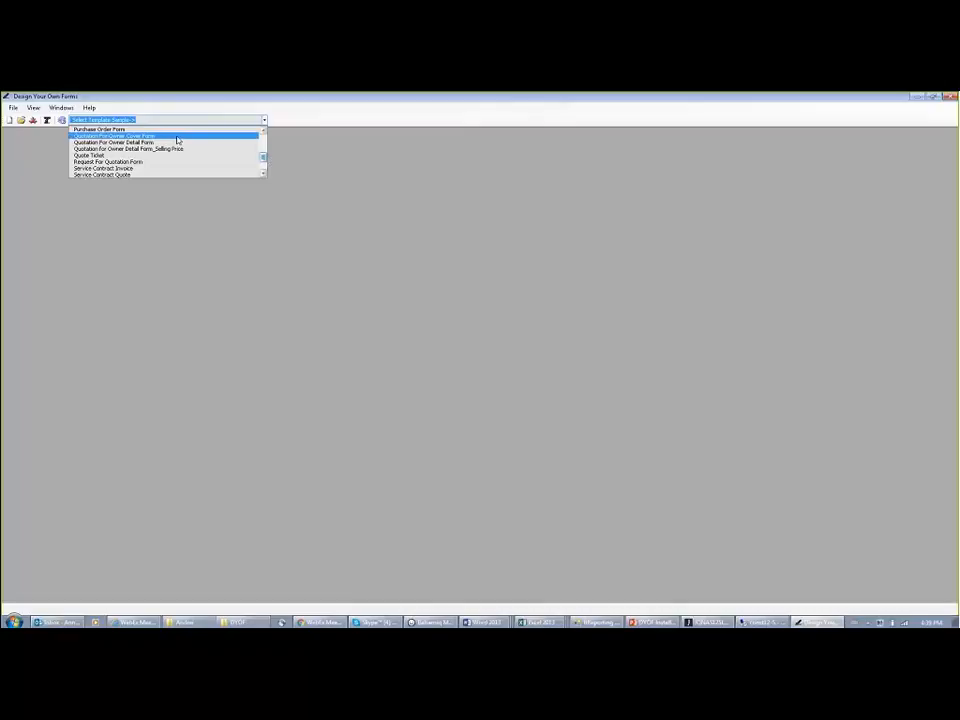
left_click(113, 130)
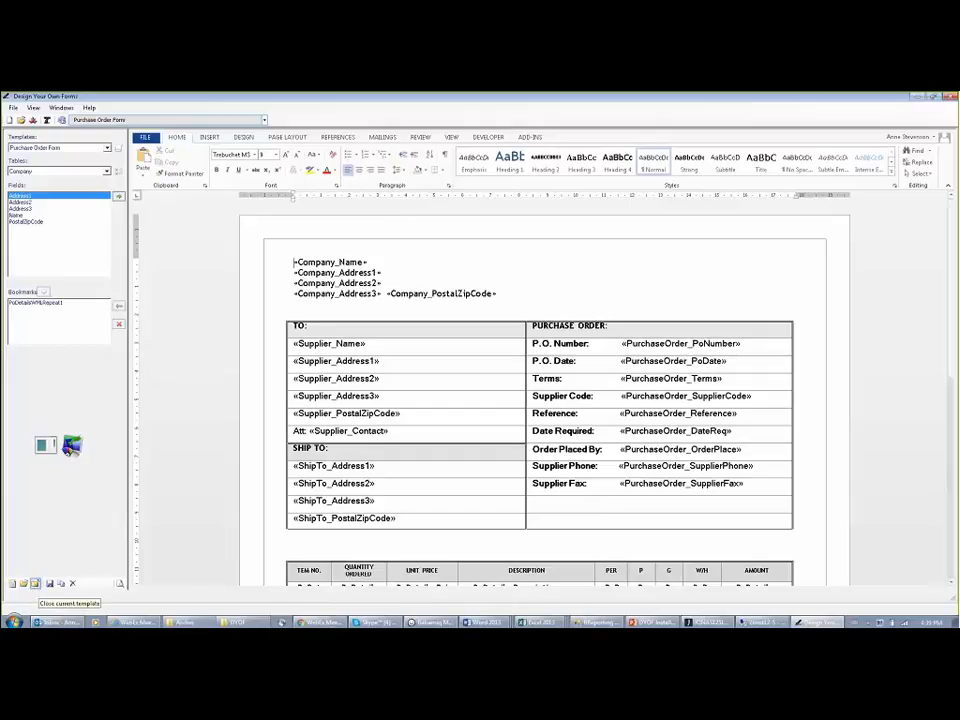
left_click(35, 584)
Step: Switch to Document16 in Word and show the Quick Access Toolbar below the ribbon
mouse_move(485, 622)
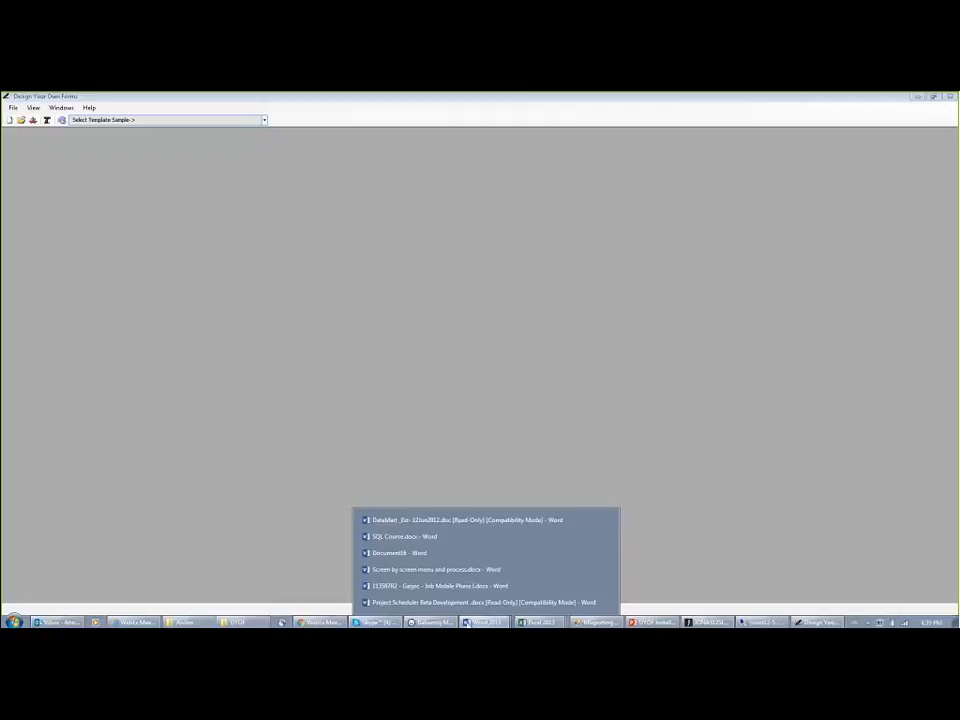
left_click(386, 552)
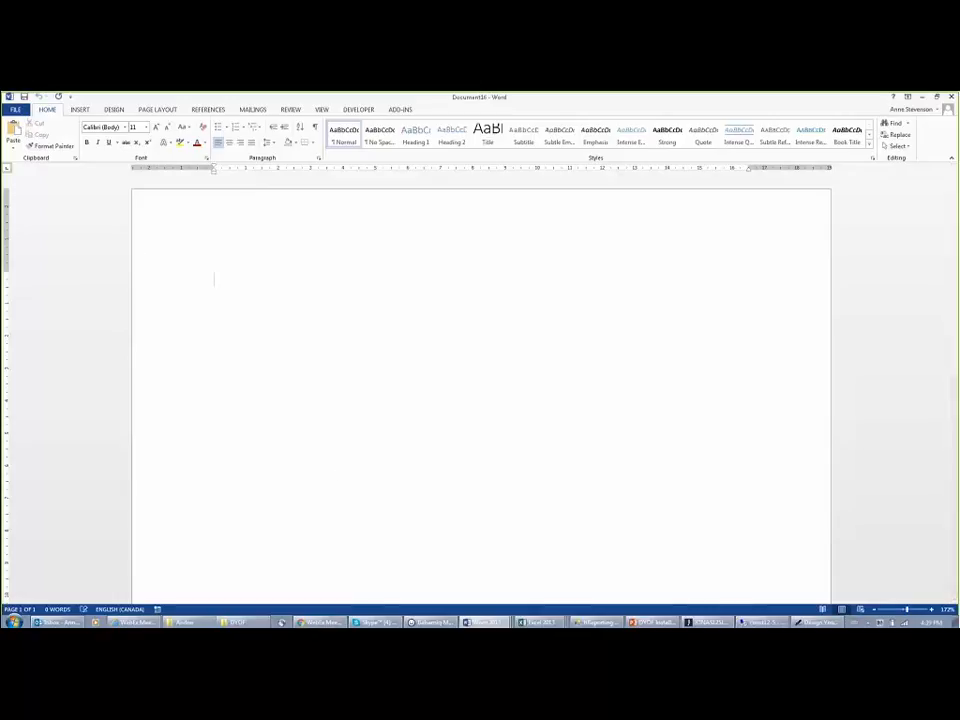
left_click(69, 97)
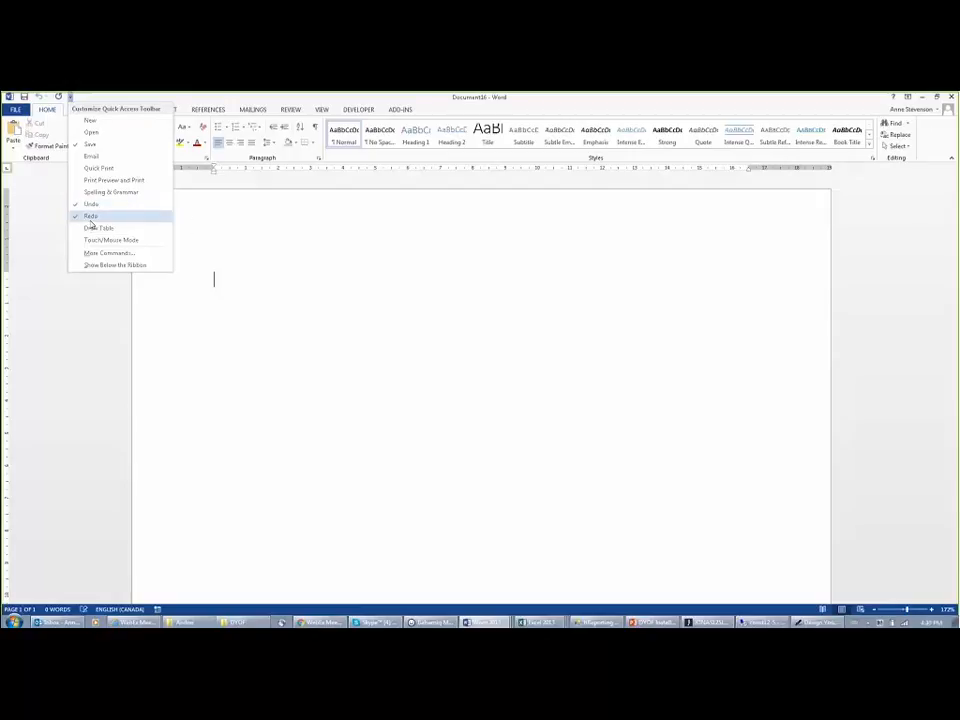
left_click(92, 265)
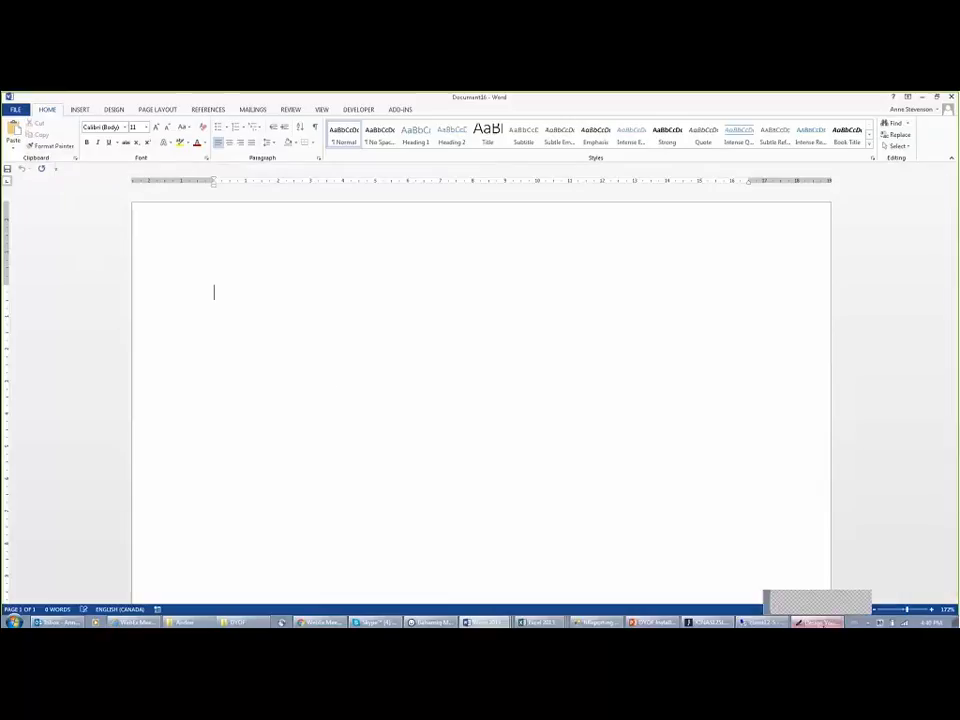
Step: Switch back to Design Your Own Forms and open the Purchase Order Form template sample
left_click(818, 622)
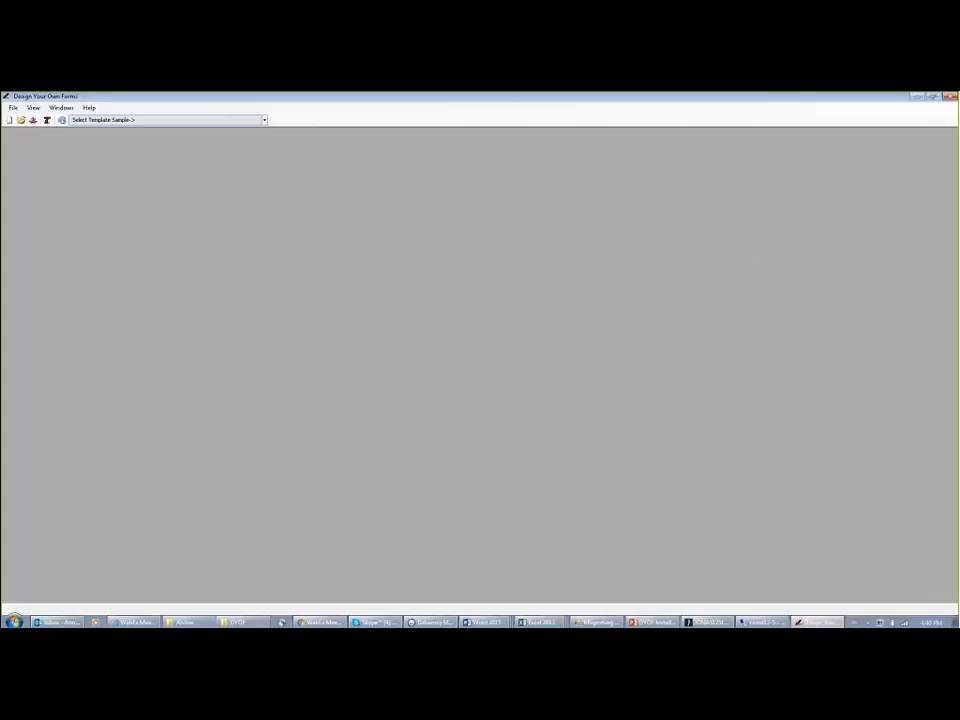
left_click(258, 120)
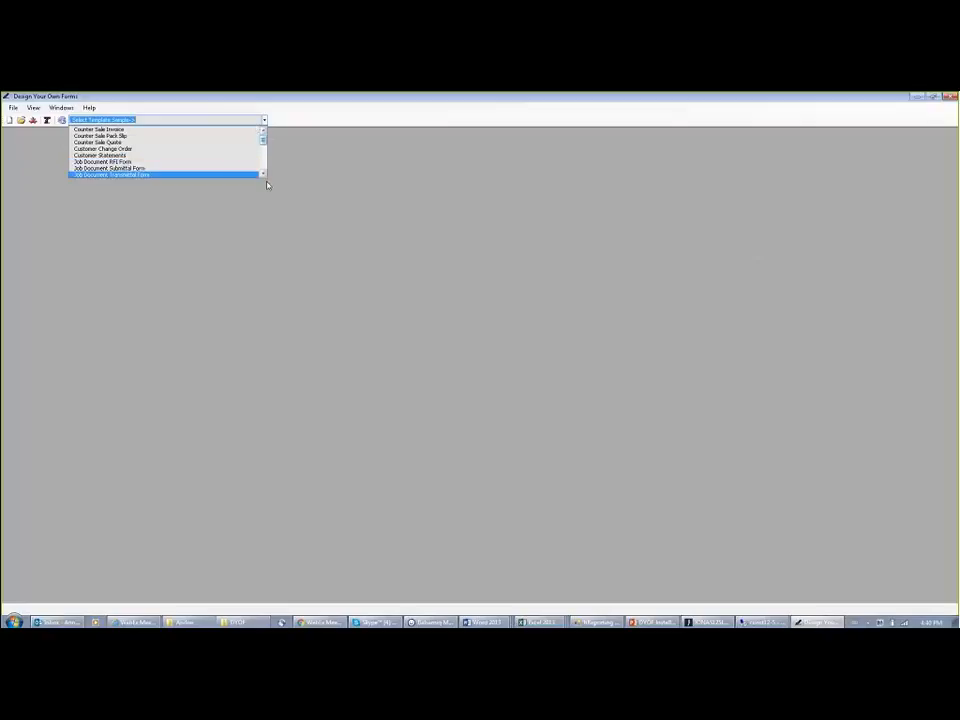
left_click(263, 174)
left_click(263, 174)
left_click(263, 174)
left_click(263, 175)
left_click(263, 175)
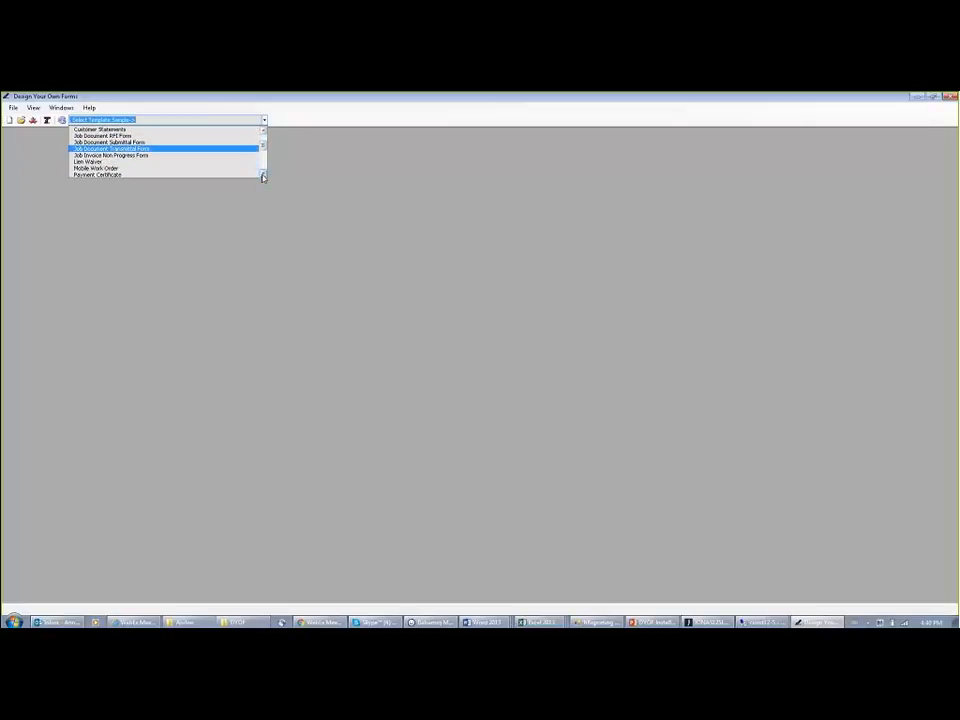
left_click(263, 175)
left_click(263, 175)
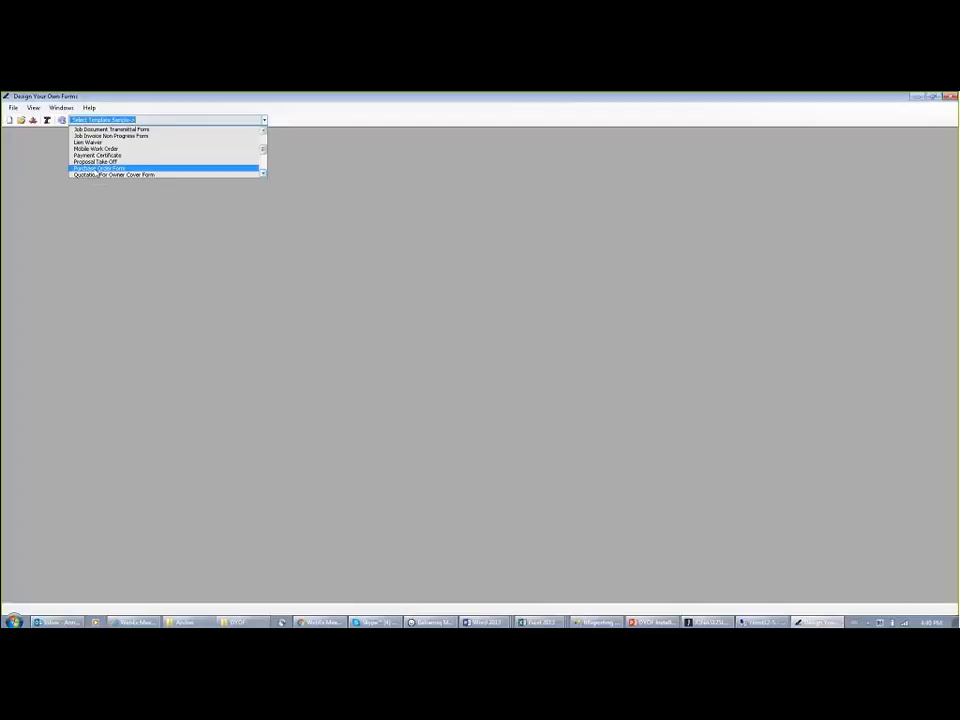
left_click(96, 169)
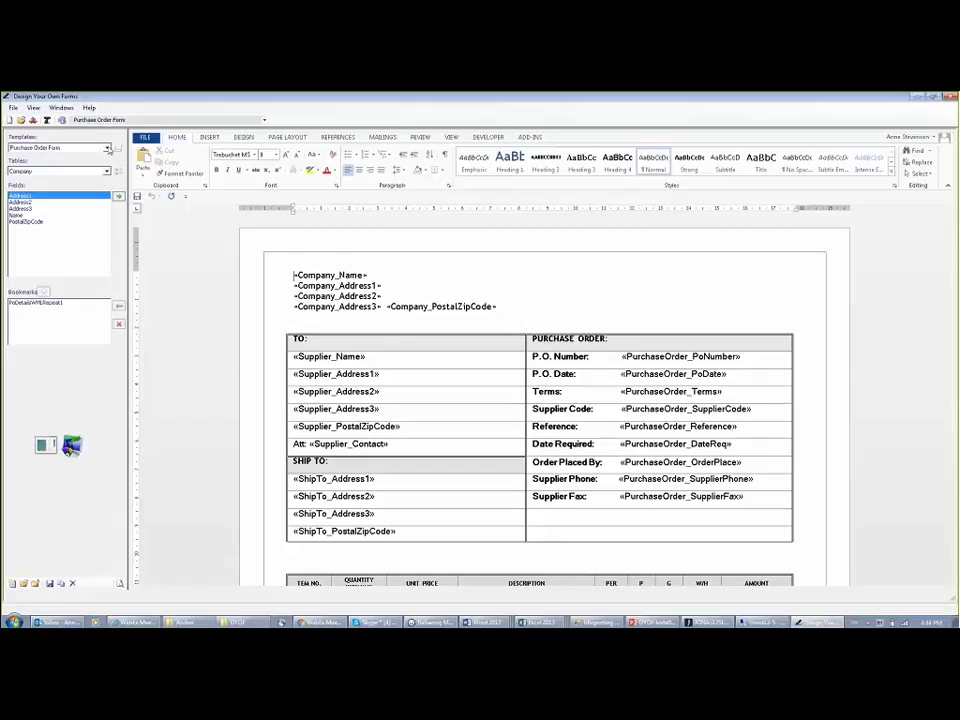
Step: Review the available templates and the data tables of the Purchase Order Form, keeping the Company table selected
left_click(107, 148)
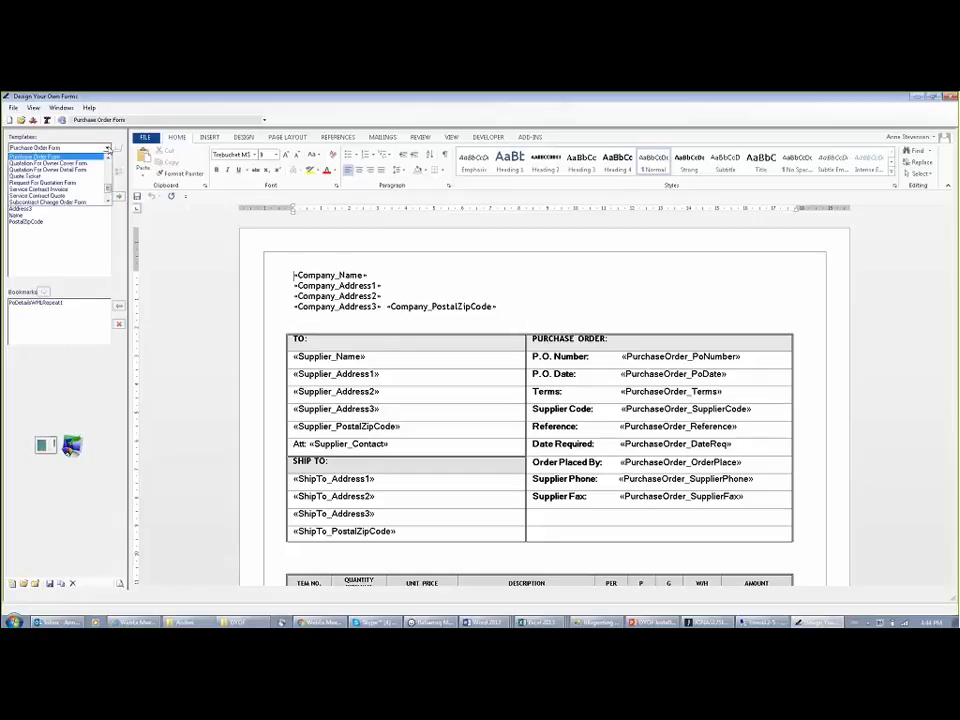
left_click(107, 148)
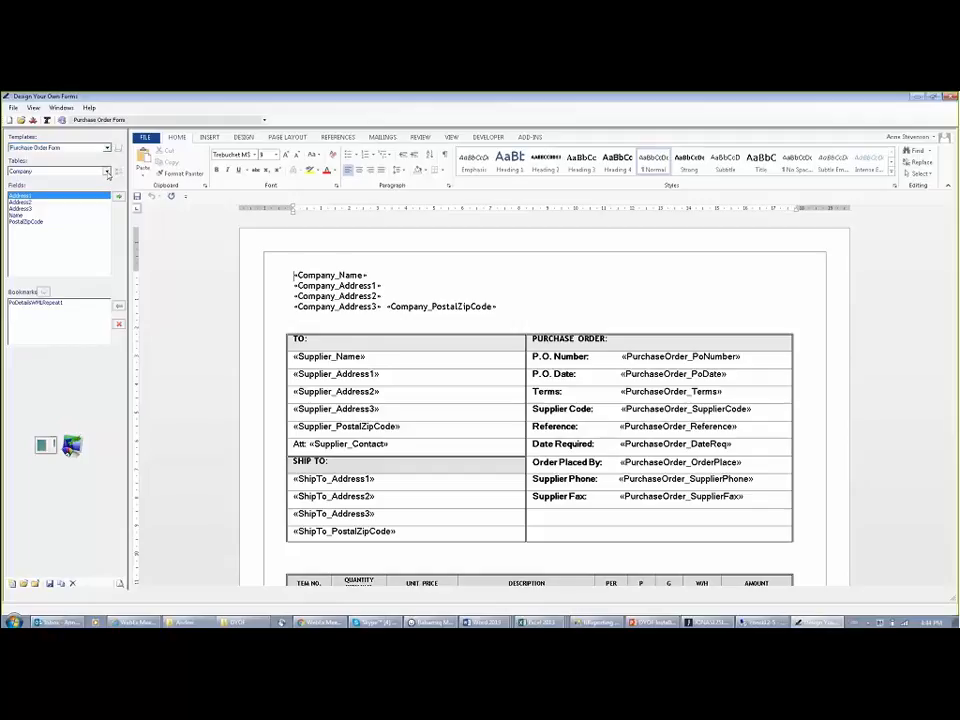
left_click(106, 172)
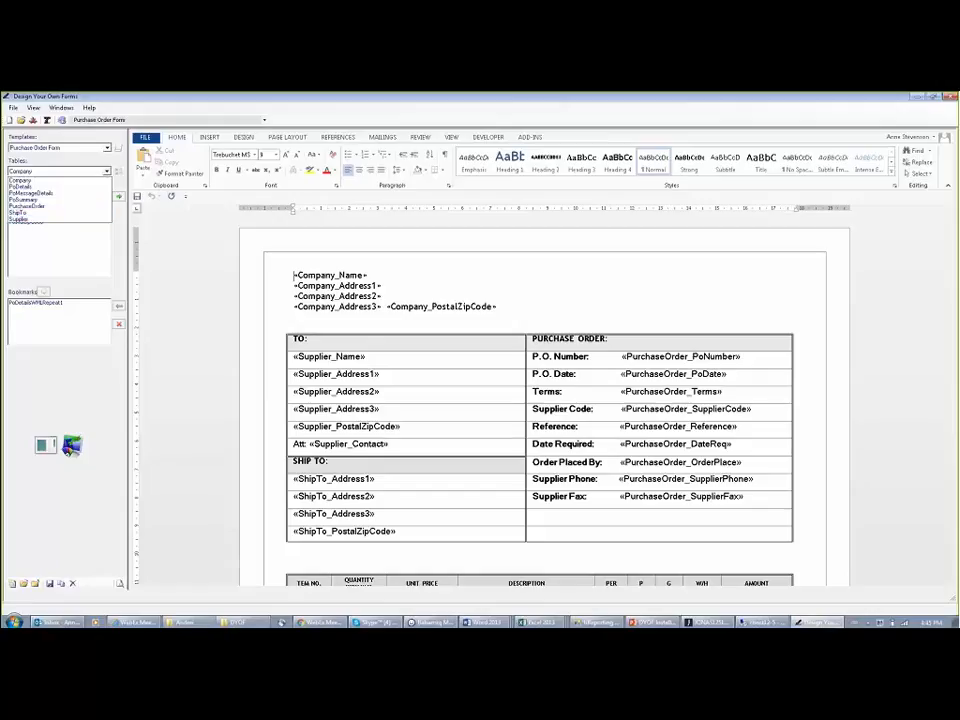
left_click(28, 179)
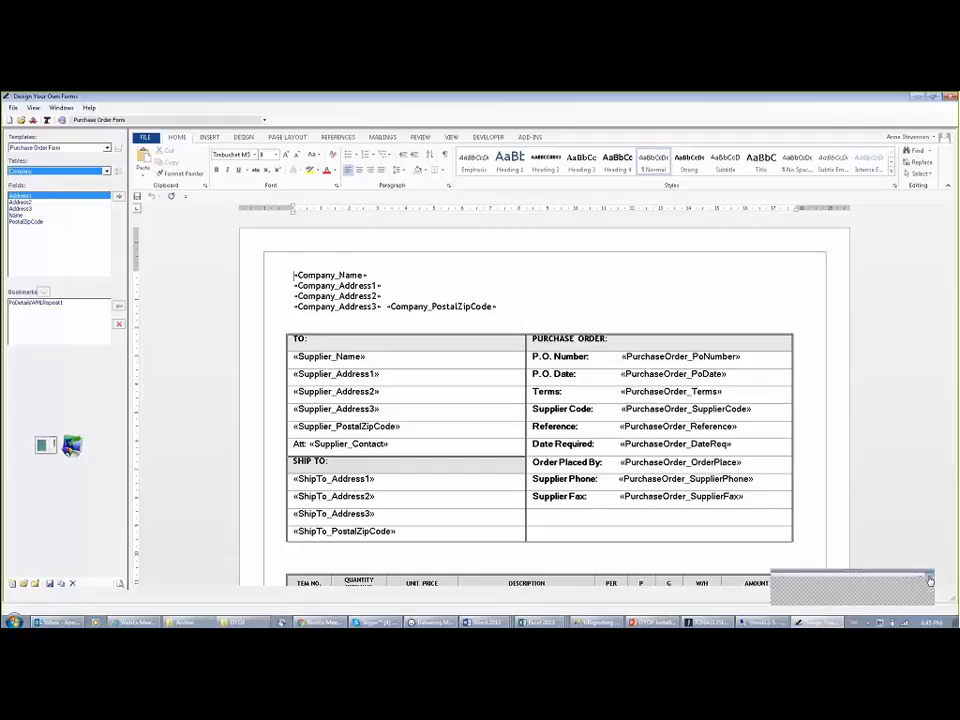
left_click(11, 587)
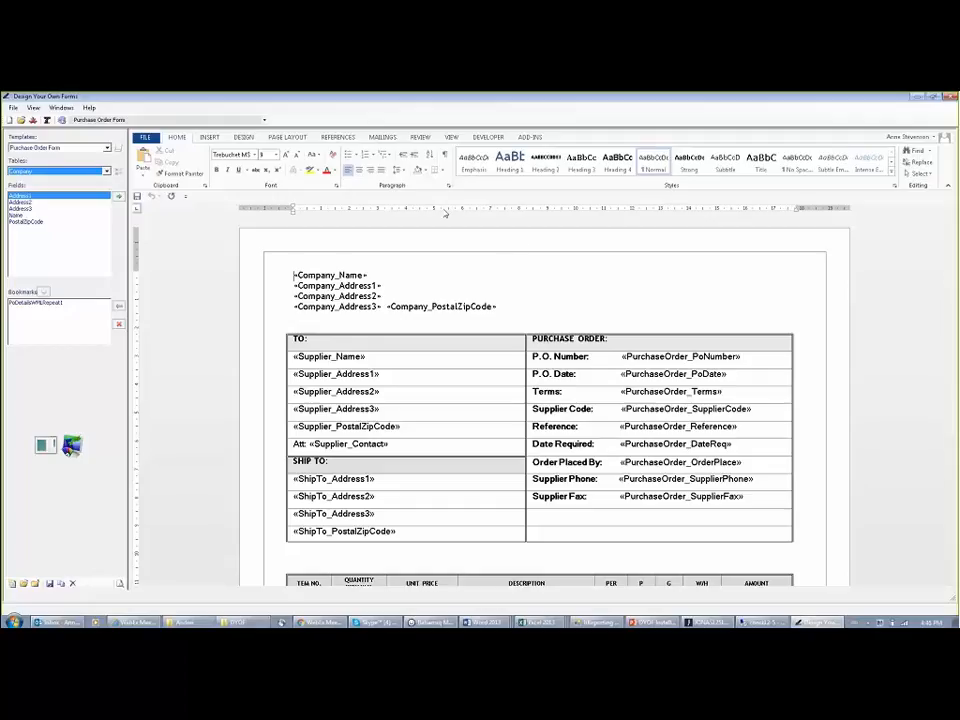
Step: Draw a text box about 2 cm high and 7.2 cm wide in the blank header area beside the company address fields
left_click(212, 138)
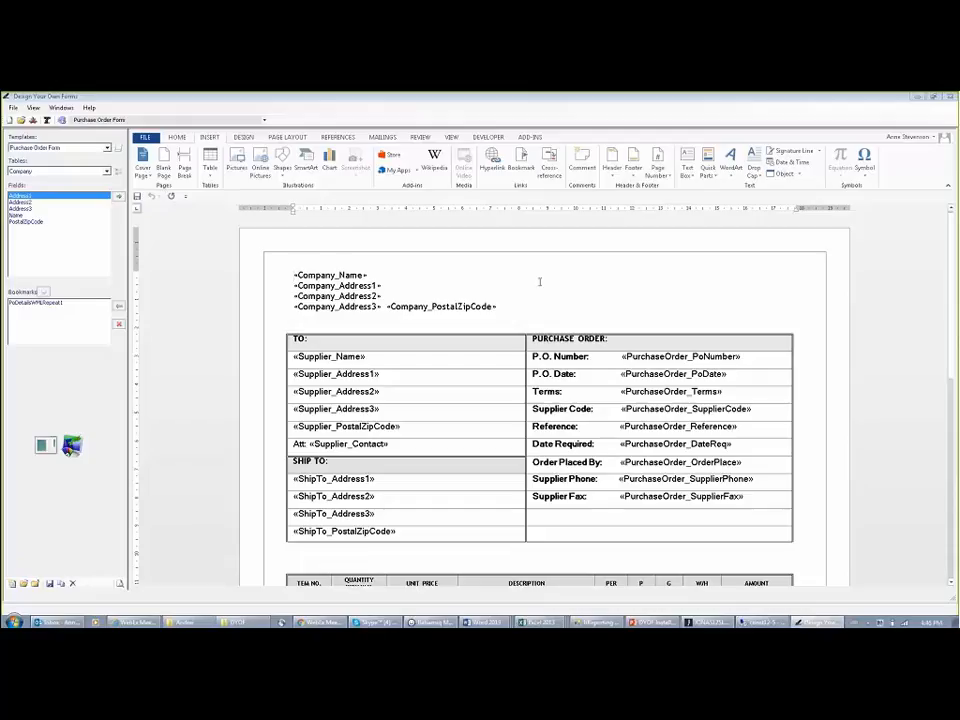
left_click(688, 162)
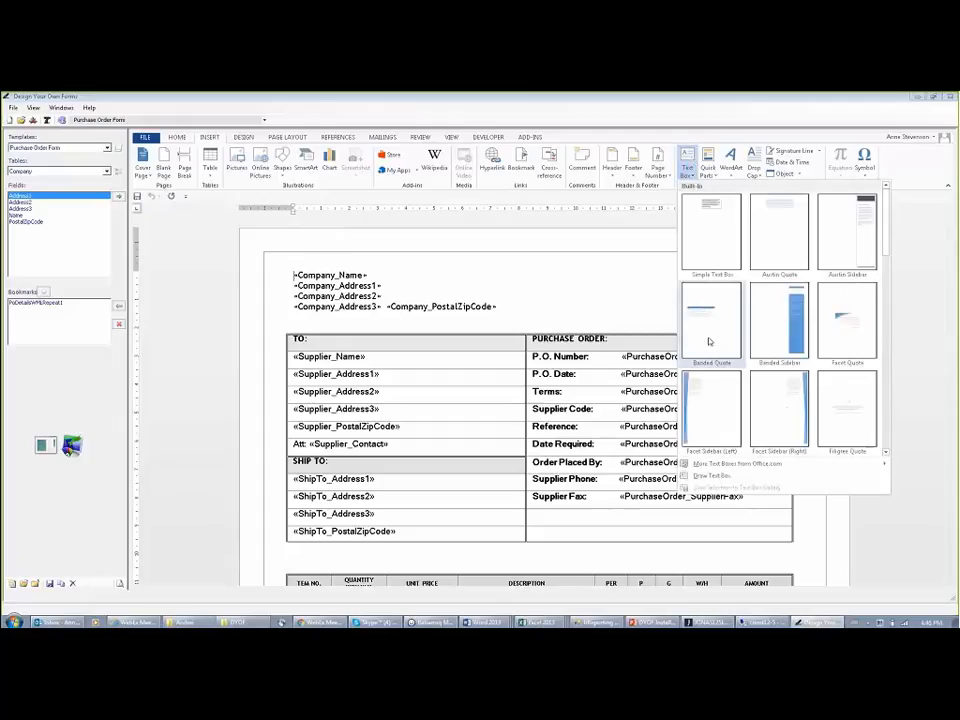
left_click(711, 475)
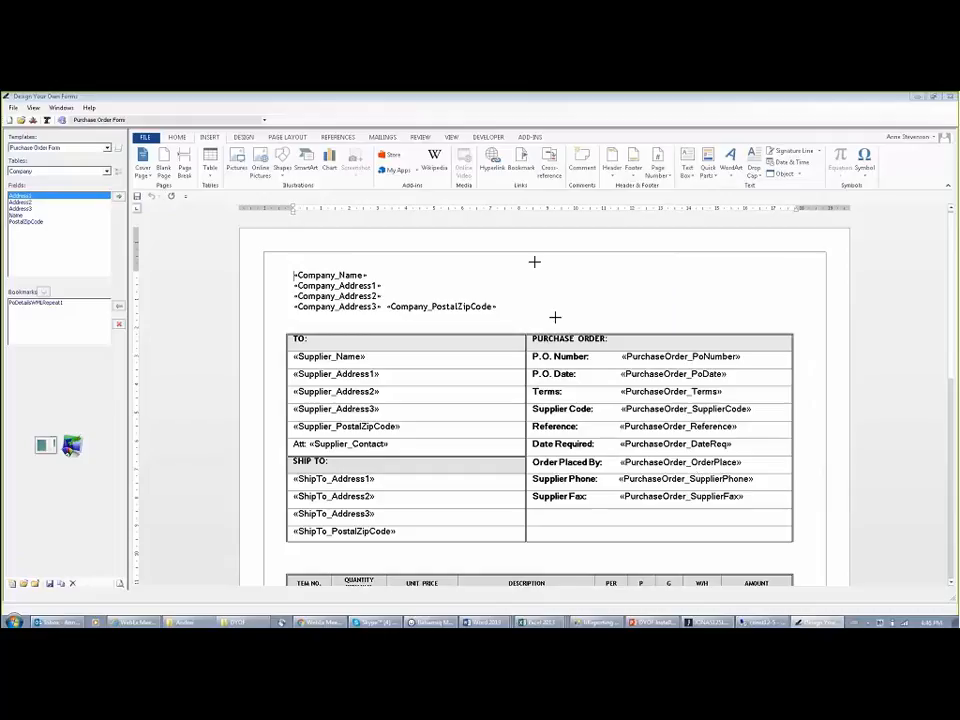
mouse_move(534, 261)
left_mouse_down()
mouse_move(555, 317)
mouse_move(740, 320)
left_mouse_up()
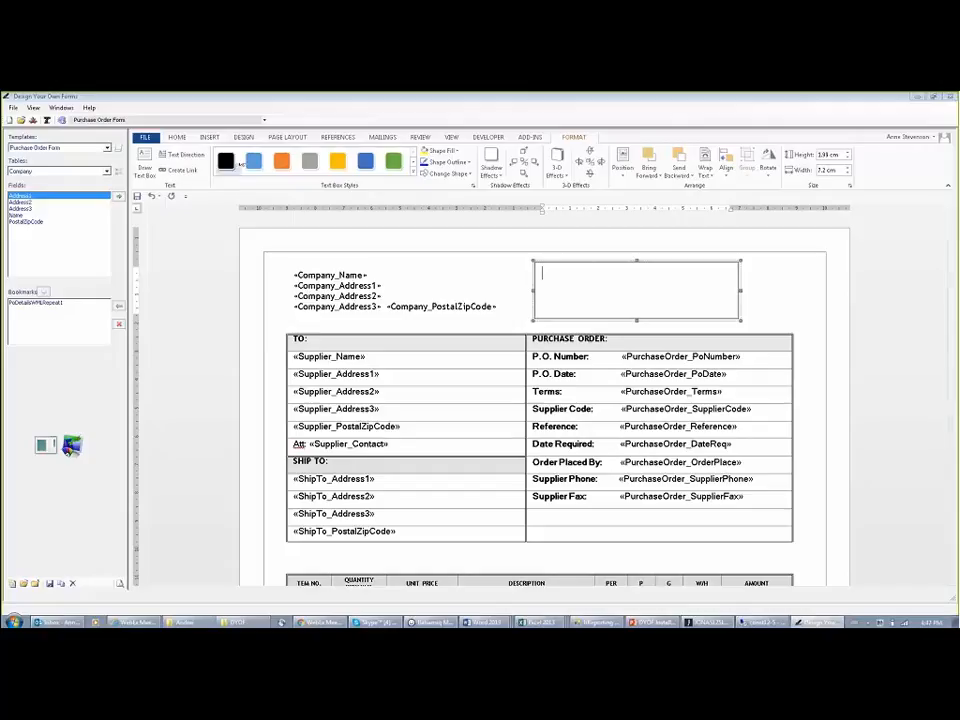
Step: Insert the Jonas logo picture from the Desktop into the new text box
left_click(211, 138)
left_click(237, 160)
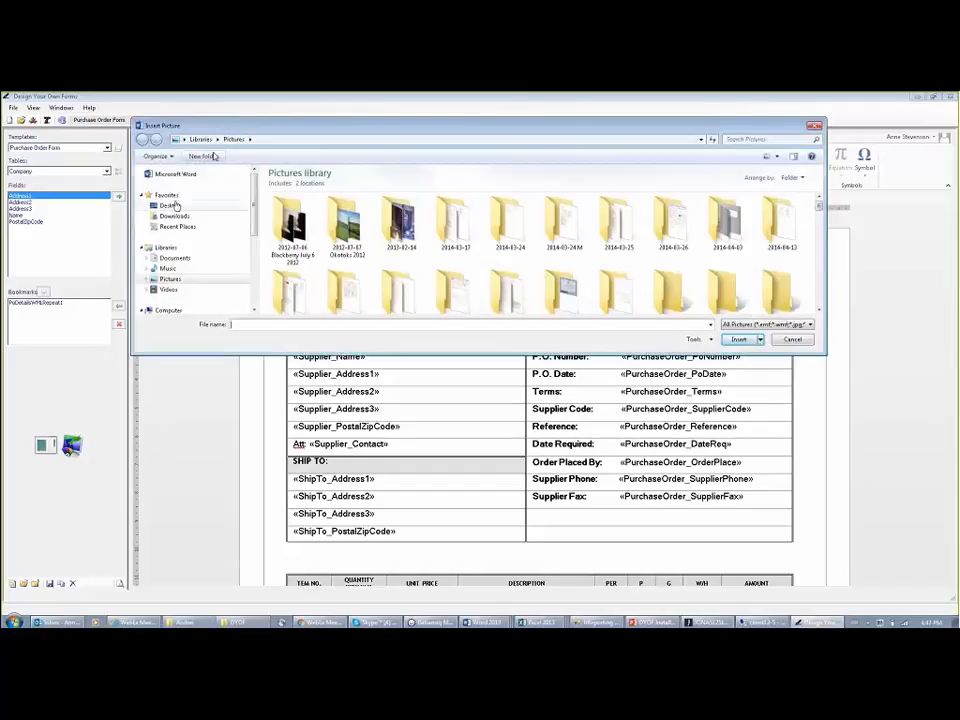
left_click(170, 205)
scroll(300, 240, "down", 3)
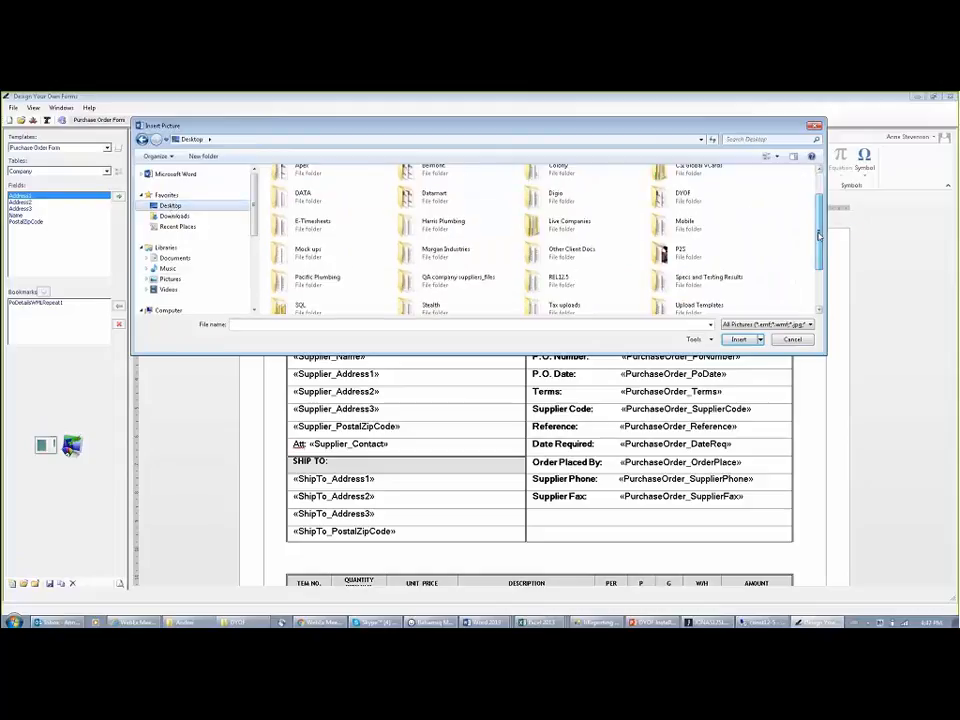
double_click(306, 294)
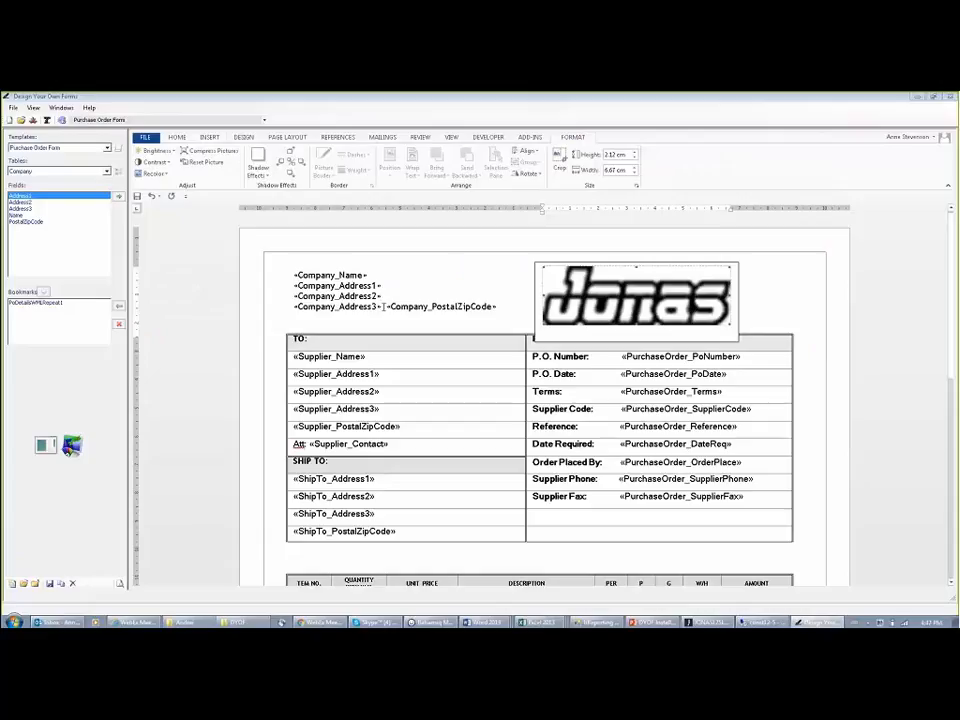
Step: Shrink the Jonas logo and its text box so they fit above the PURCHASE ORDER heading
left_click(761, 300)
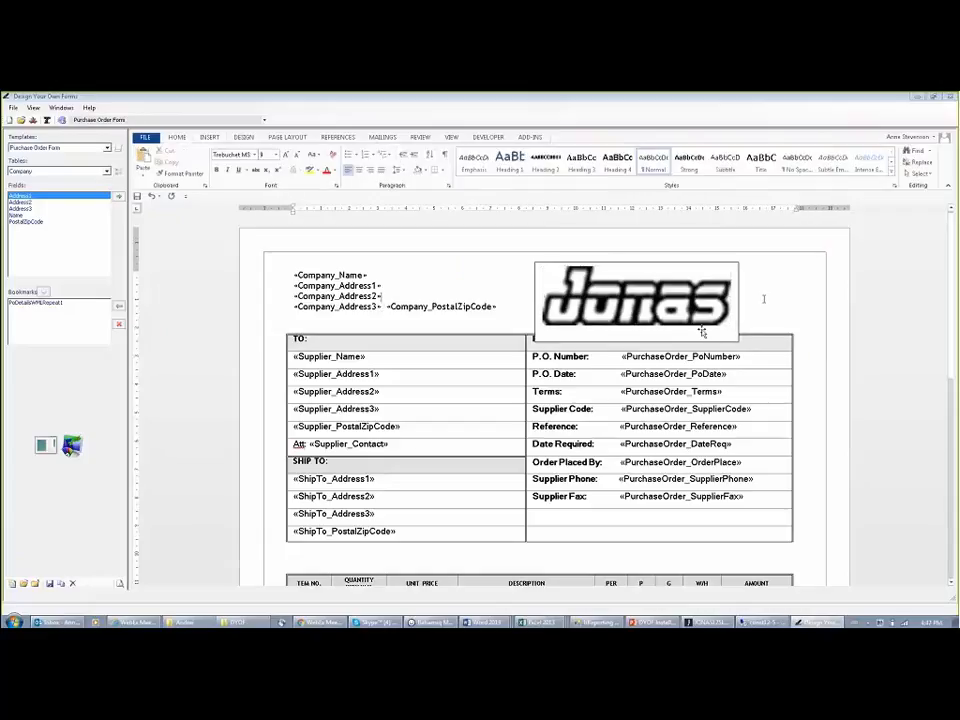
left_click(557, 313)
left_click_drag(737, 342, 708, 331)
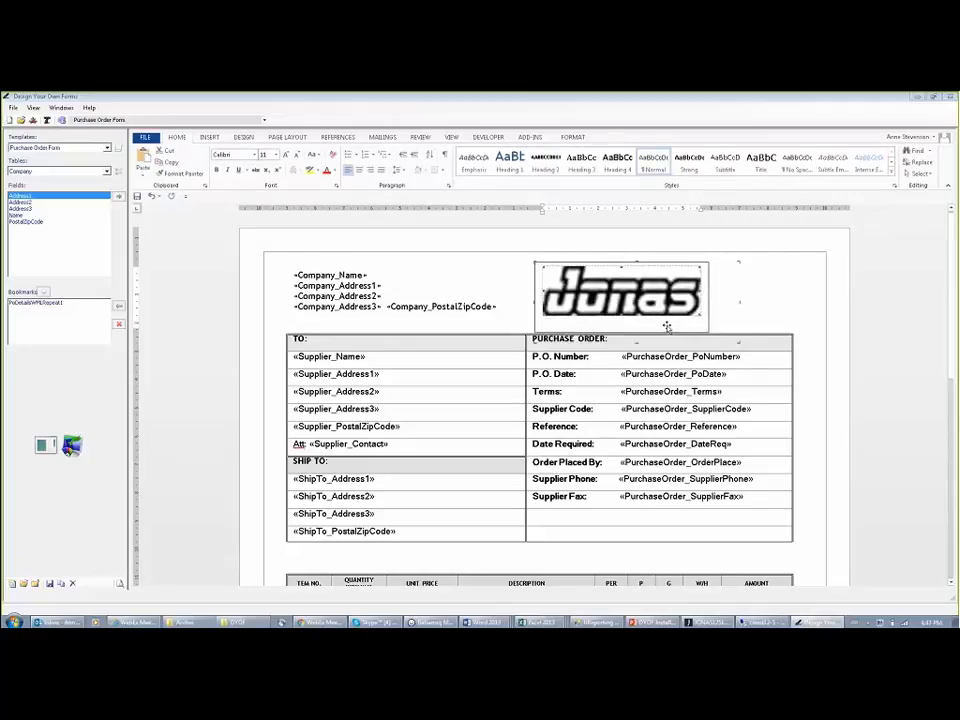
left_click(735, 300)
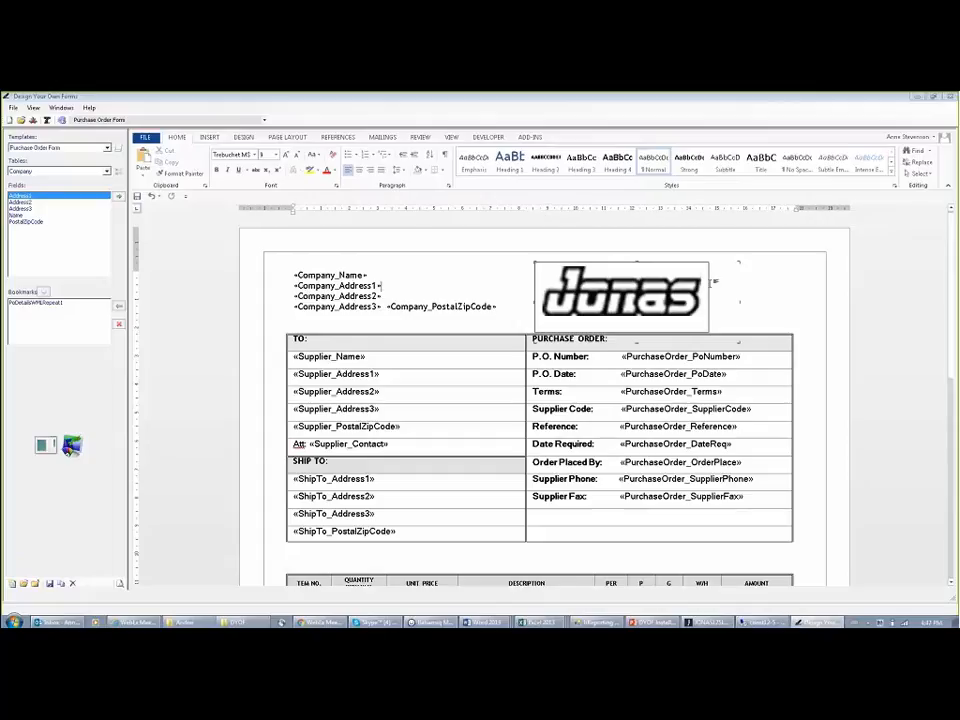
Step: Remove the border of the logo's text box by setting its line color to No Color
right_click(708, 284)
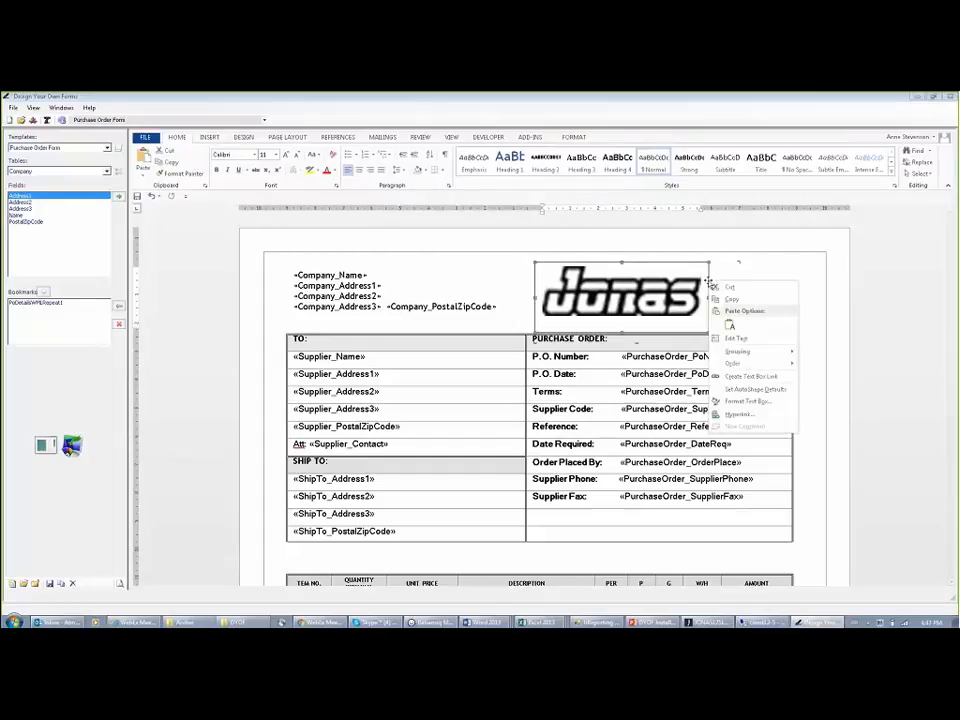
left_click(711, 265)
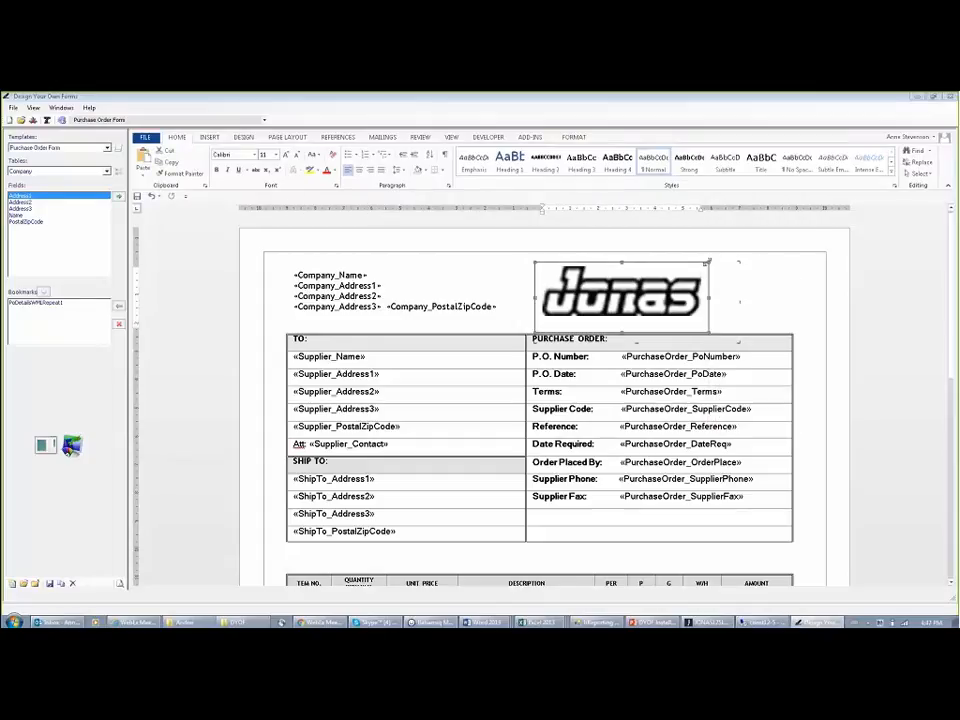
right_click(709, 263)
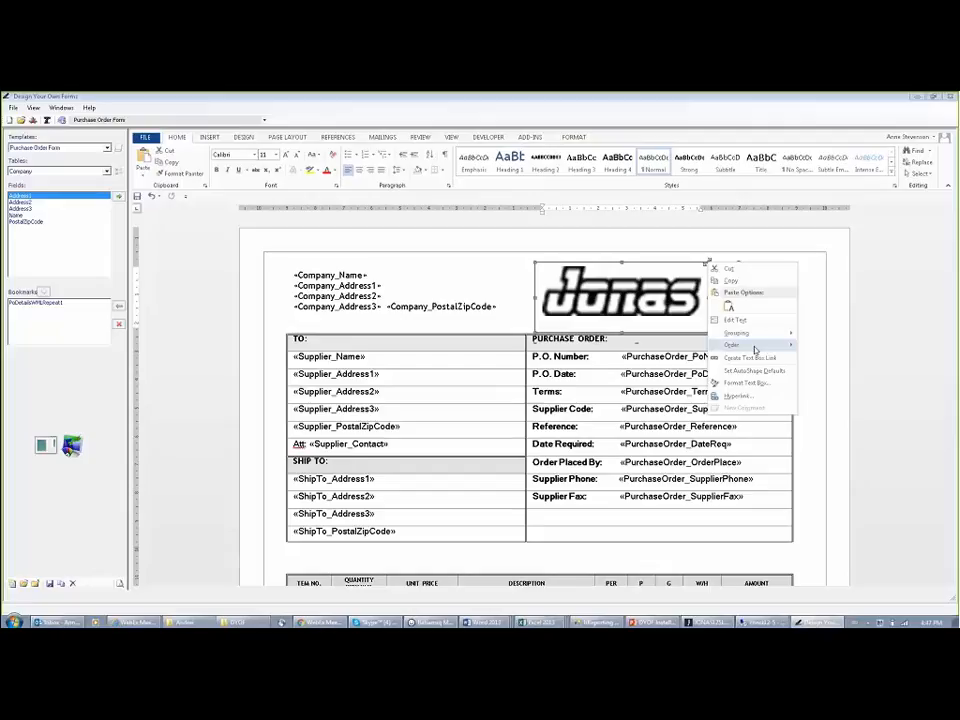
left_click(746, 383)
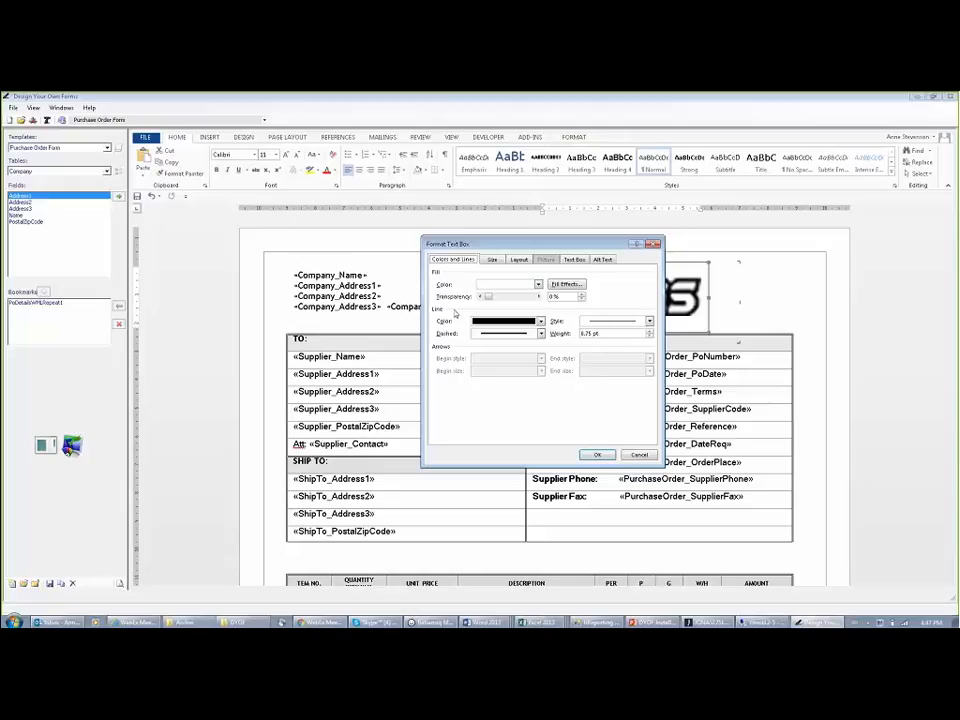
left_click(540, 321)
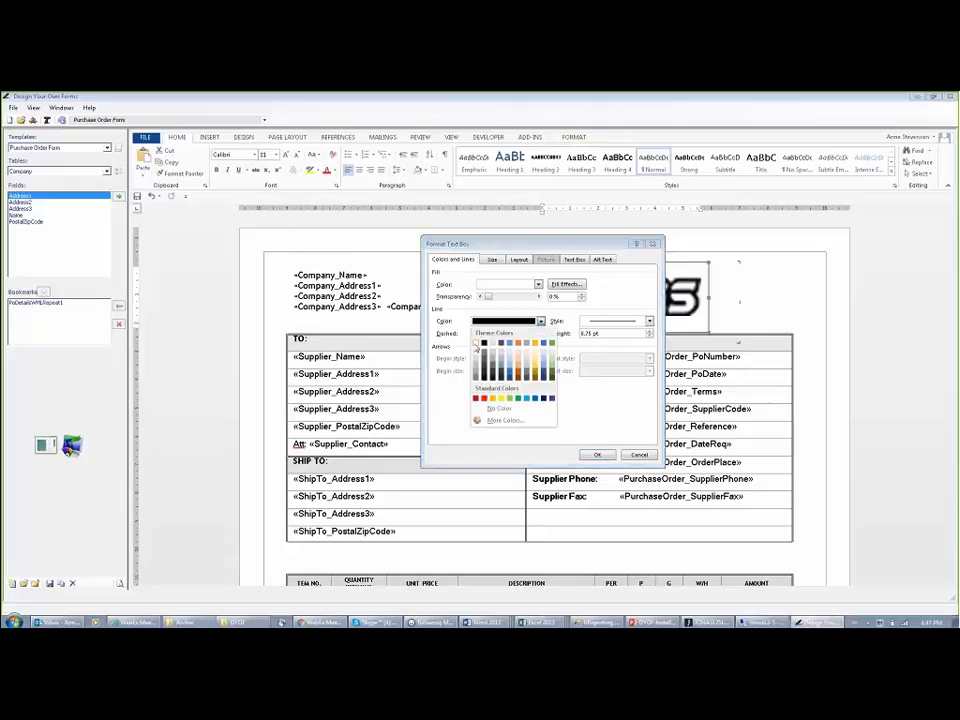
left_click(480, 409)
left_click(597, 455)
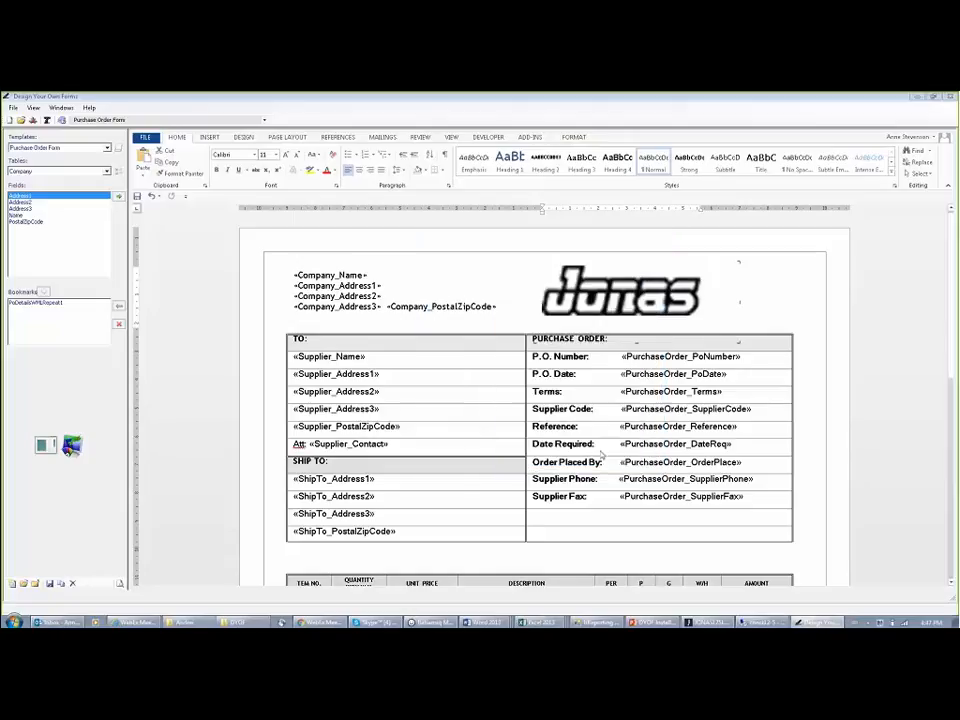
left_click(705, 276)
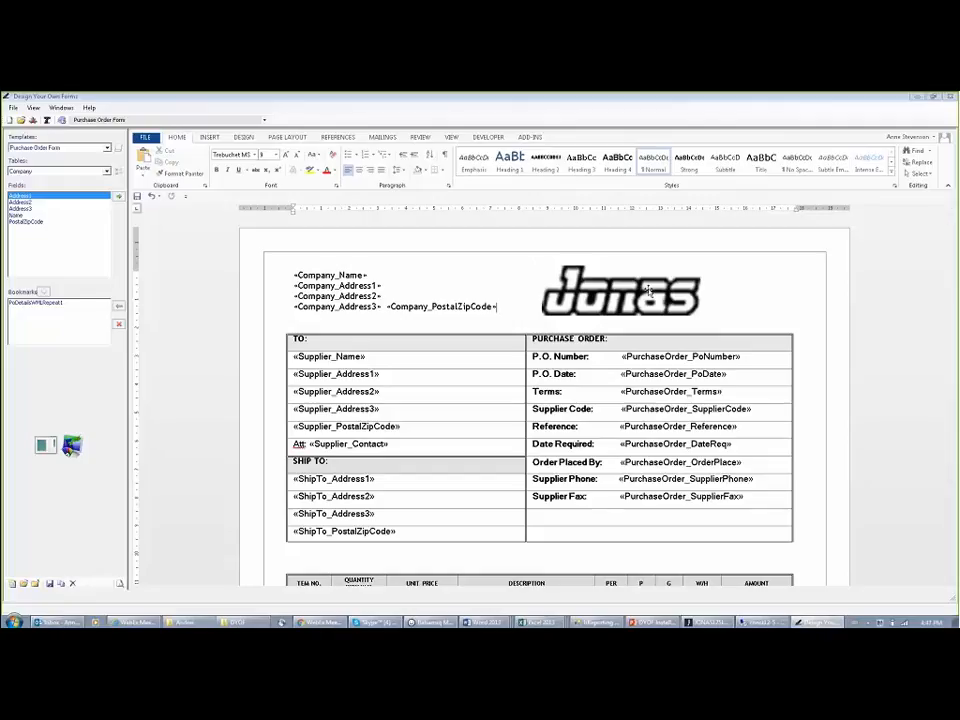
Step: Change the font color of the PurchaseOrder_PoNumber field beside the P.O. Number label to red
left_click(360, 344)
scroll(360, 344, "down", 1)
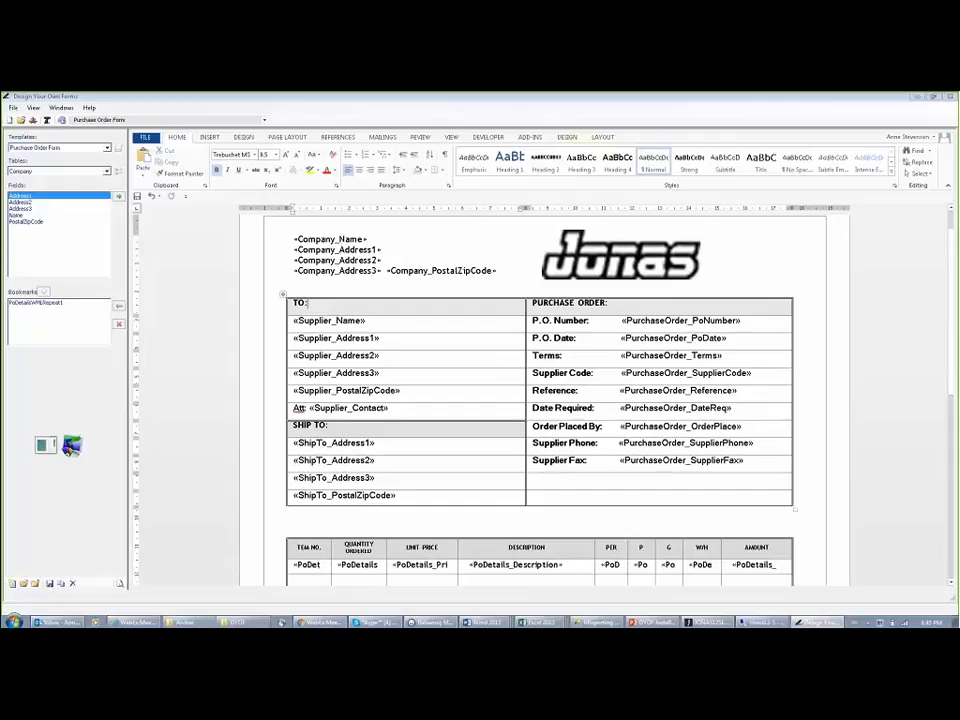
scroll(326, 316, "down", 1)
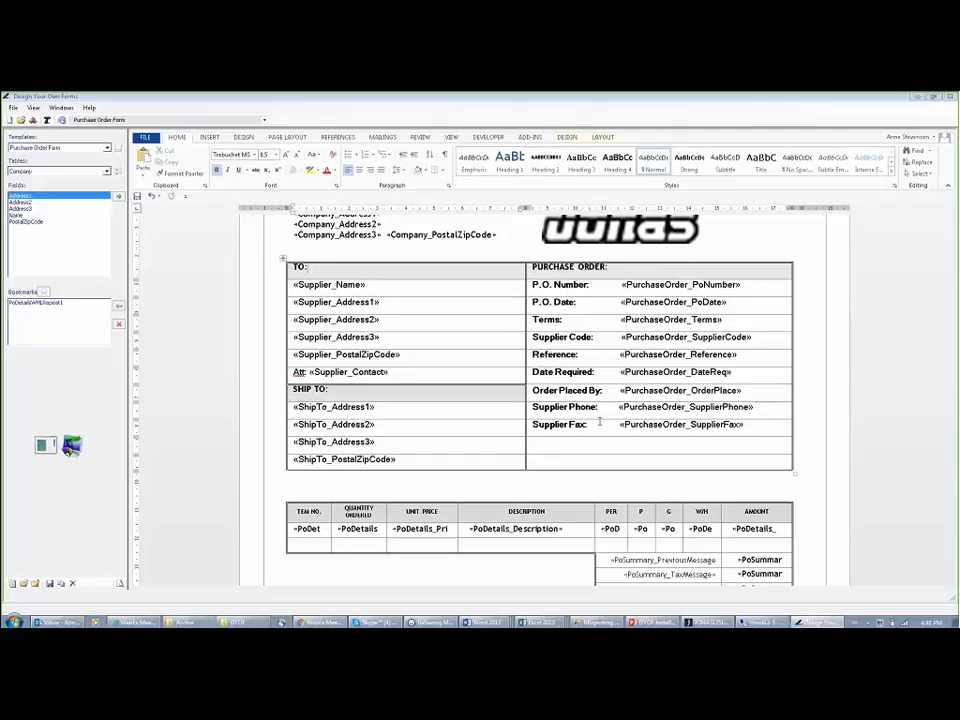
left_click(649, 285)
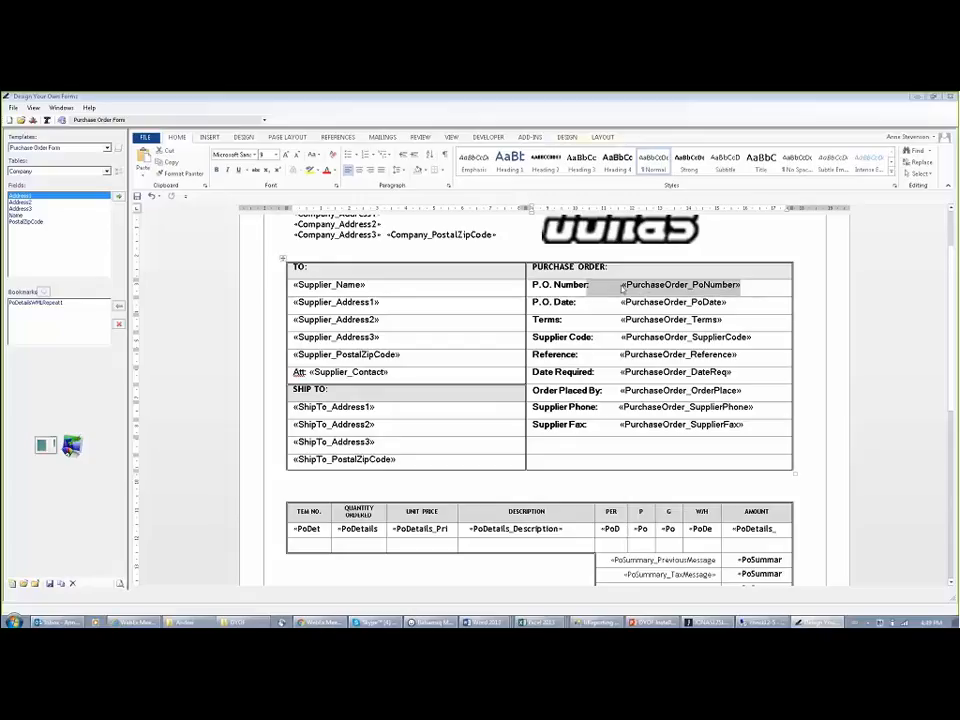
left_click_drag(743, 286, 622, 286)
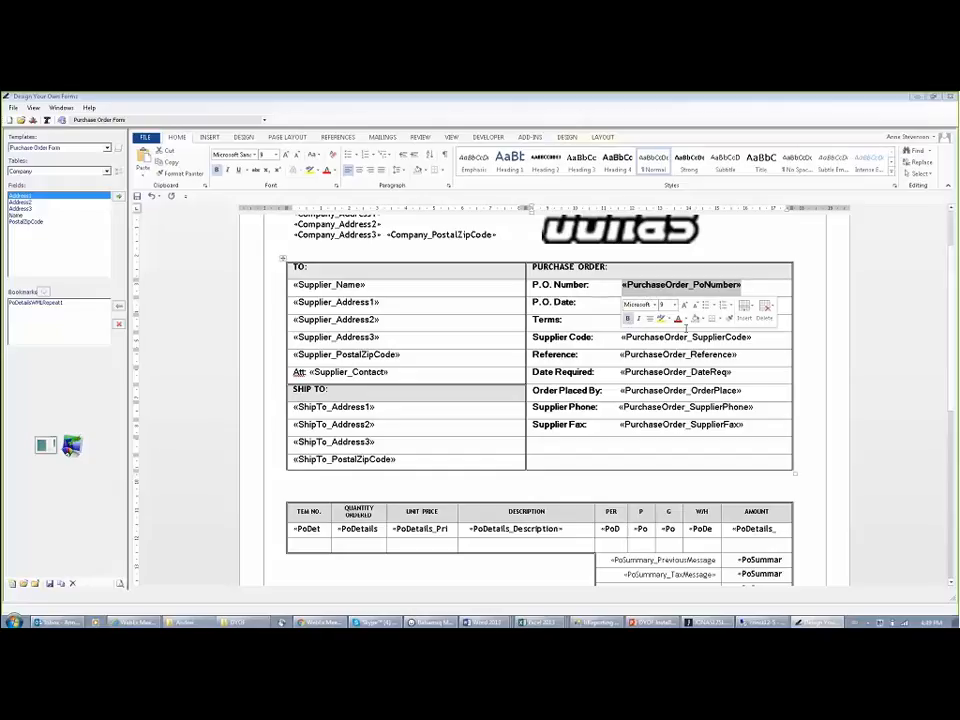
left_click(678, 319)
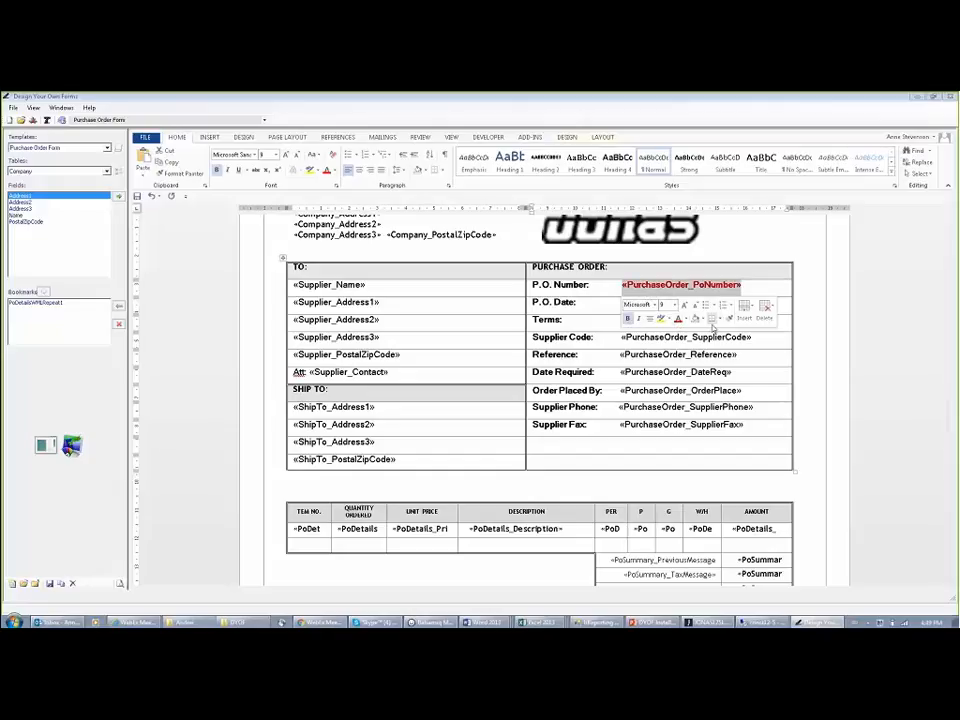
left_click(771, 358)
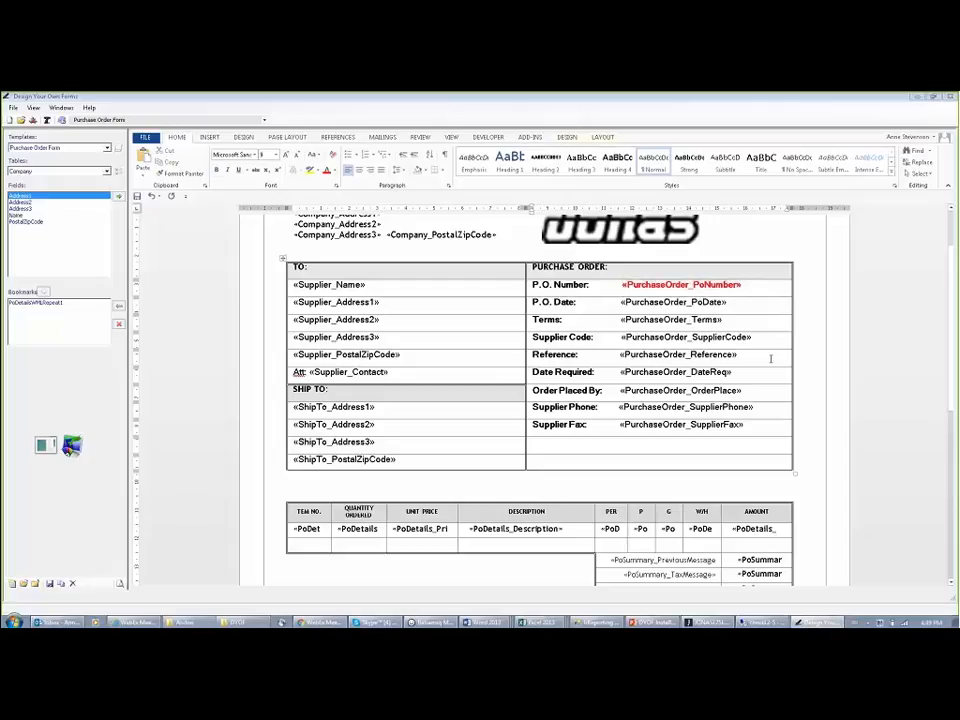
Step: Delete the PurchaseOrder_Reference field beside the Reference label in the PURCHASE ORDER block
mouse_move(620, 355)
left_mouse_down()
mouse_move(737, 355)
mouse_move(623, 354)
left_mouse_up()
right_click(728, 357)
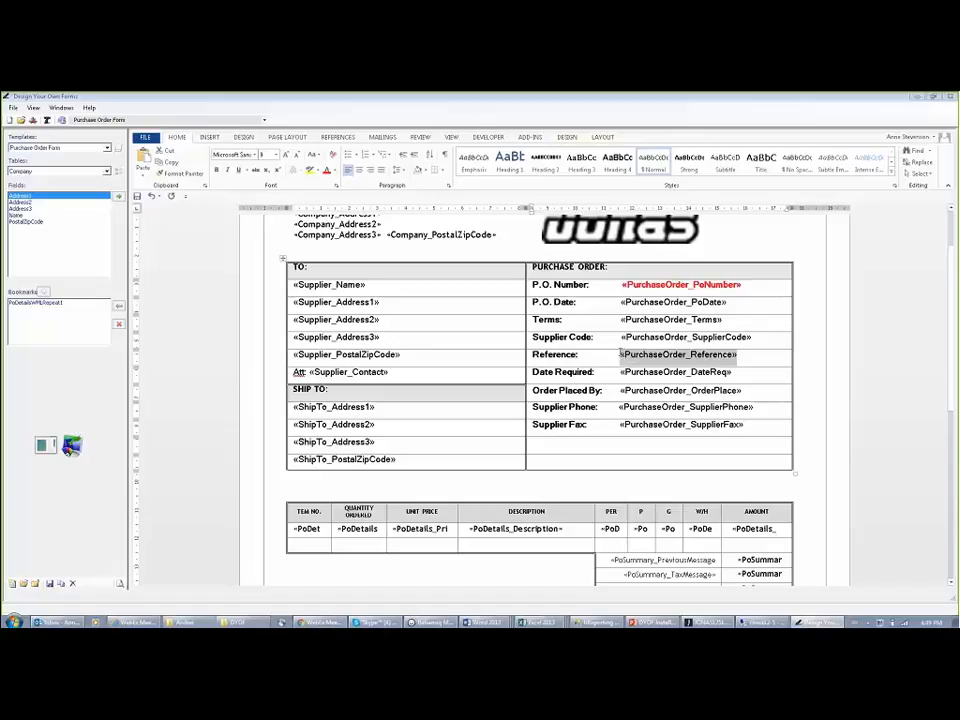
key("Delete")
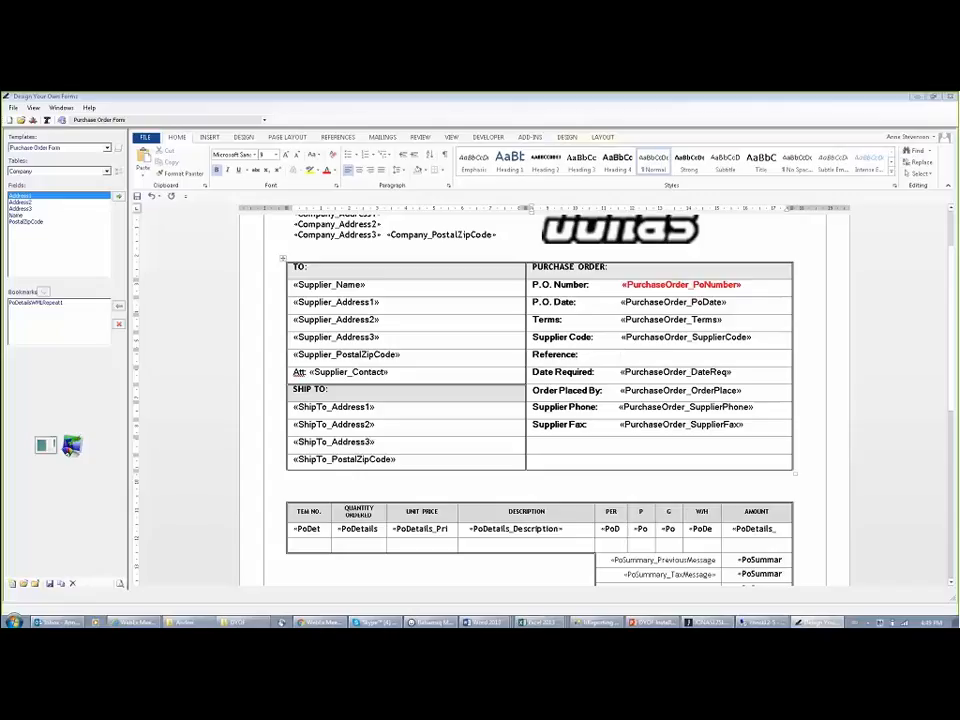
Step: Insert the Reference field from the PurchaseOrder table into the empty spot beside the Reference label
left_click(107, 172)
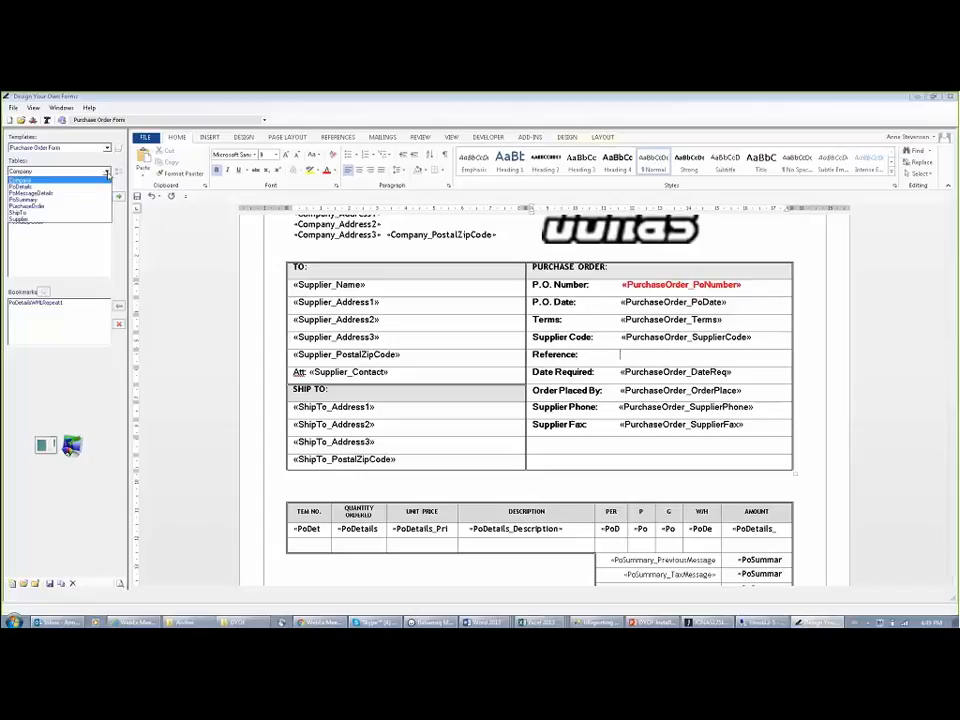
left_click(38, 207)
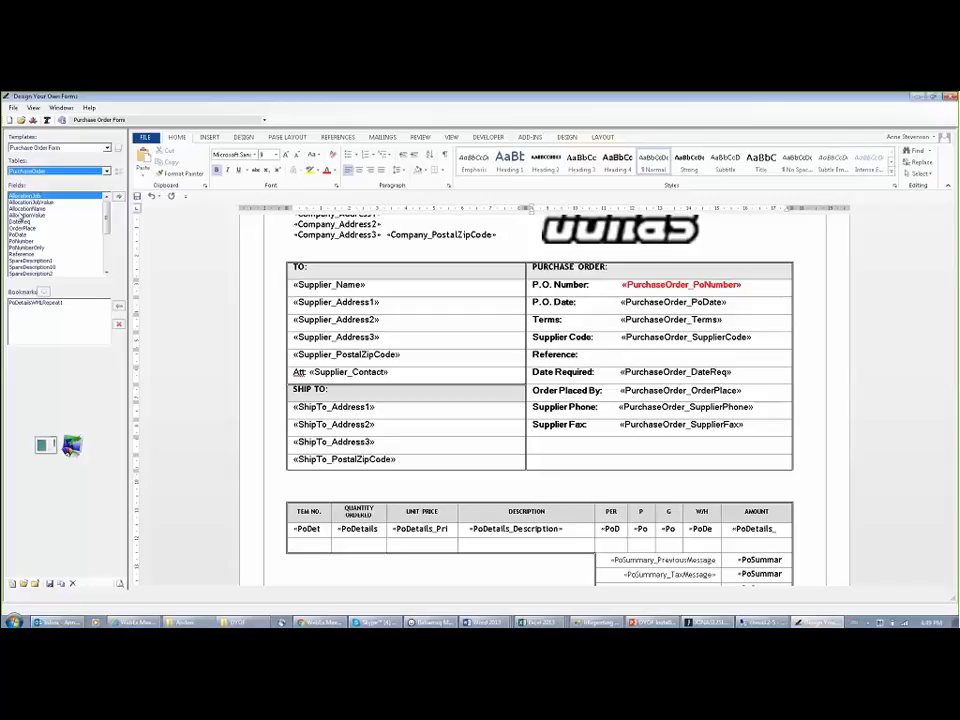
left_click(18, 255)
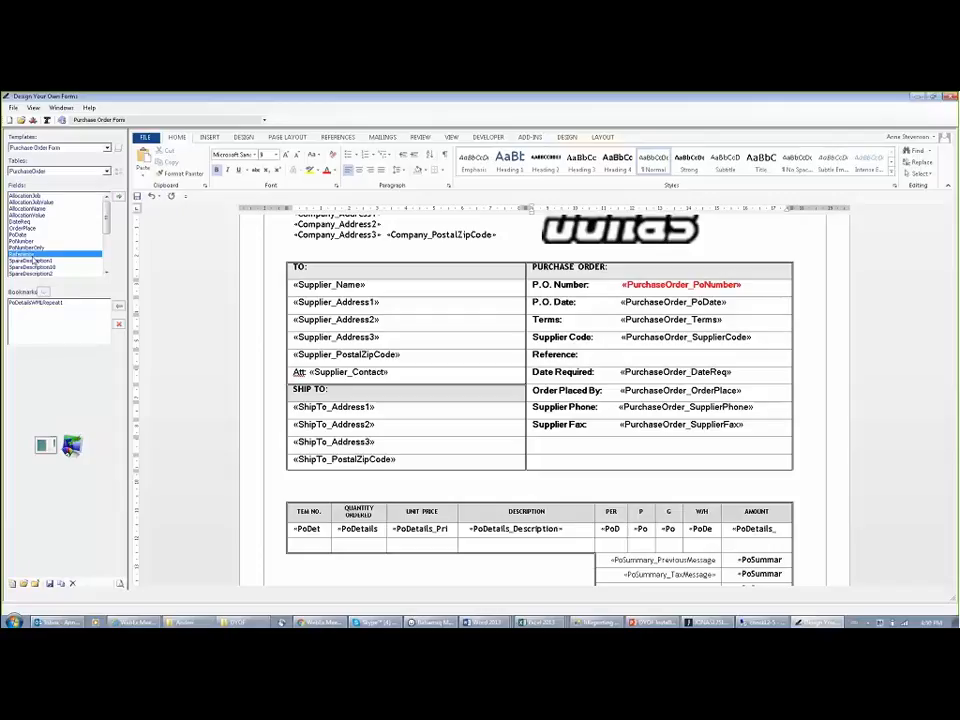
left_click(119, 199)
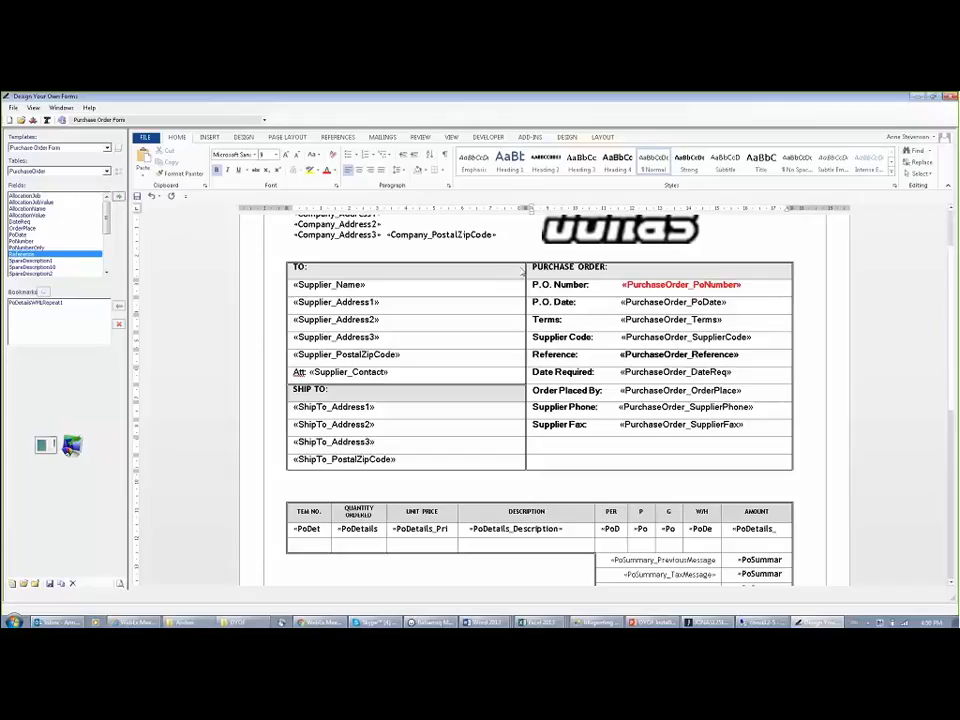
left_click(634, 355)
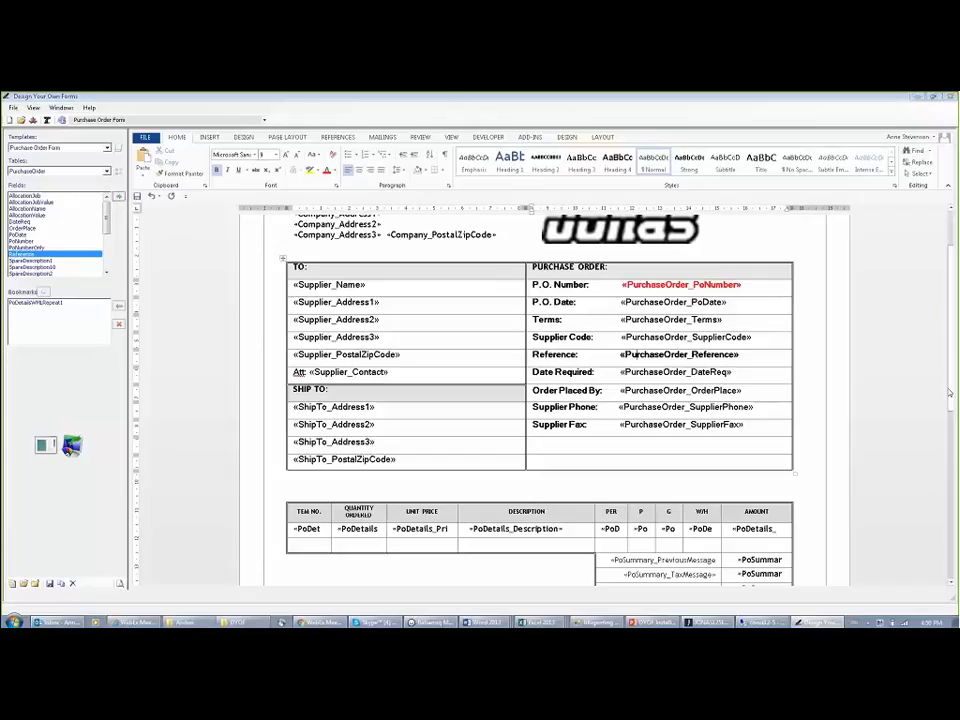
Step: Switch the field list to the PoDetails table and dismiss the note about bookmarks
left_click_drag(951, 389, 952, 448)
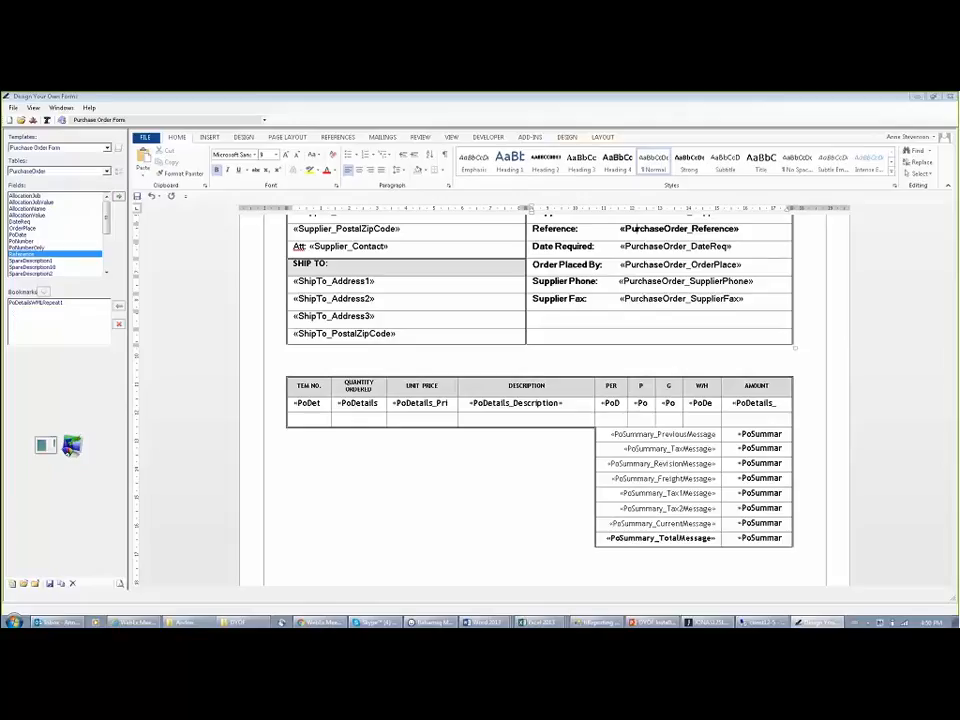
left_click(107, 172)
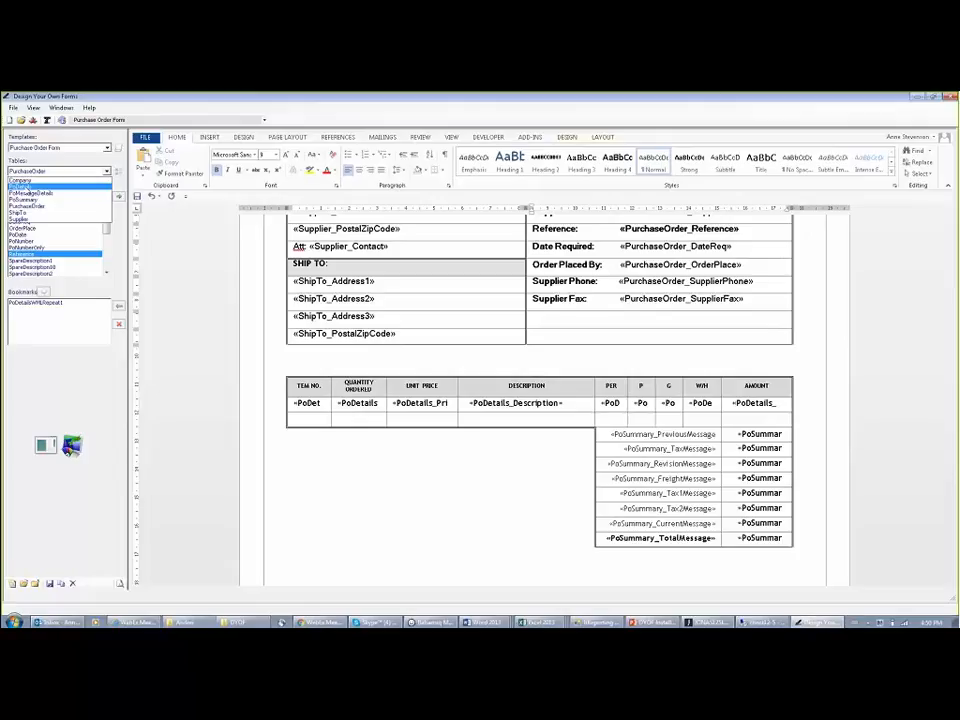
left_click(25, 187)
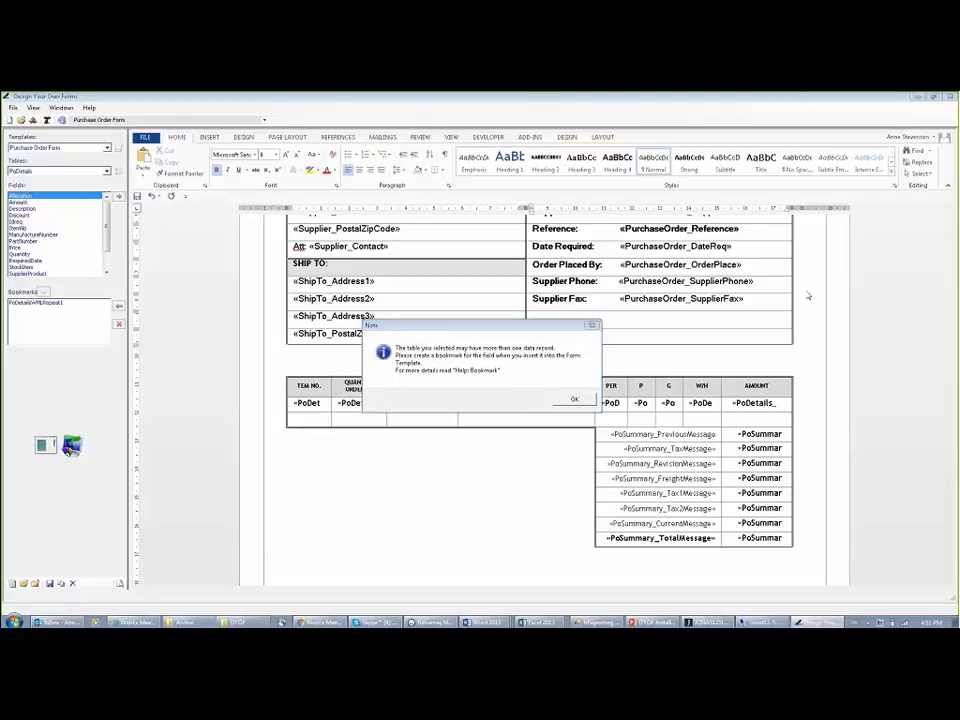
left_click(578, 401)
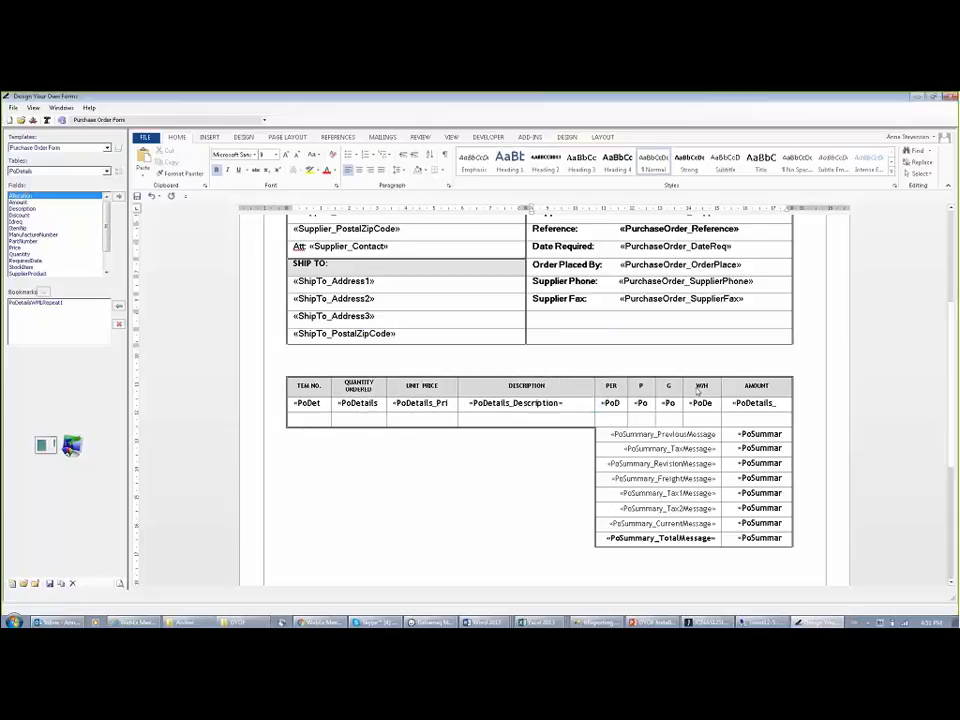
Step: Delete the existing PoDetailsWMLRepeat1 bookmark from the template
scroll(814, 341, "up", 3)
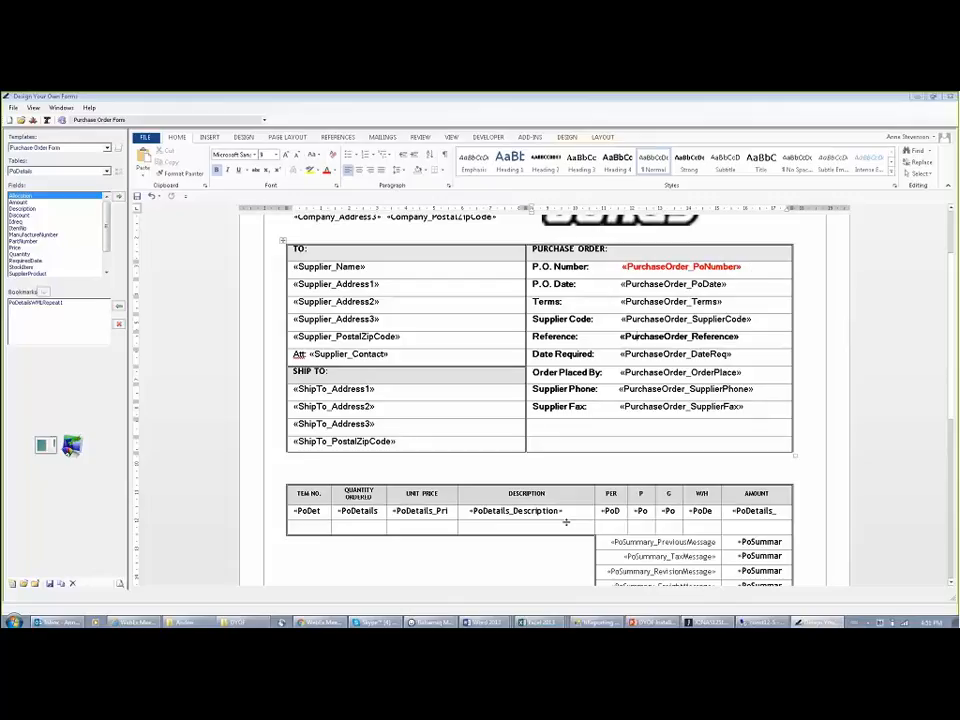
scroll(565, 522, "down", 3)
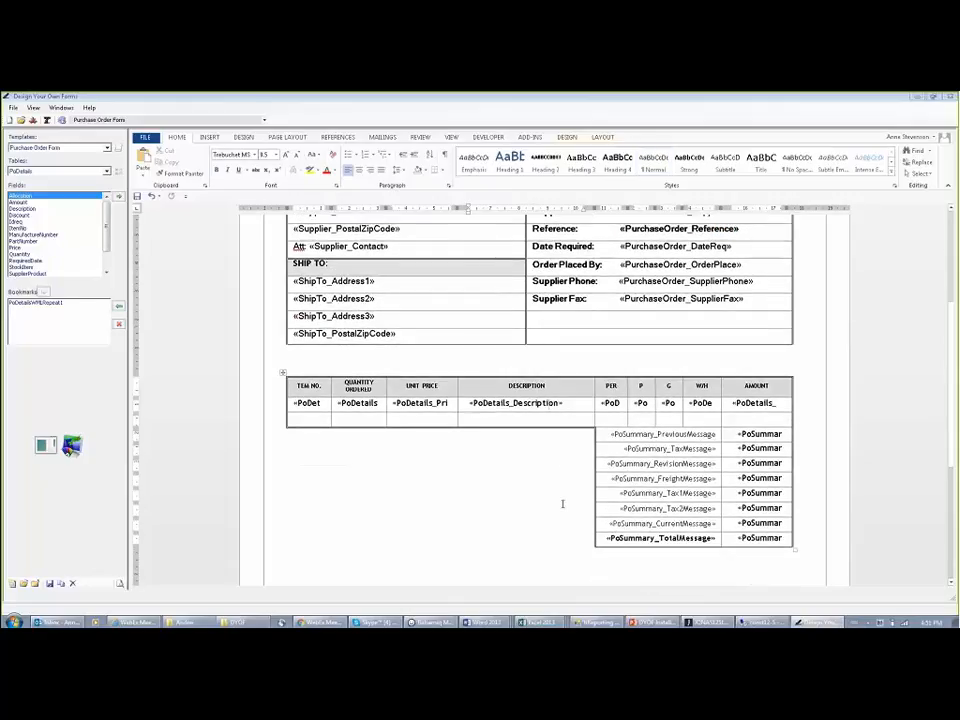
left_click(35, 302)
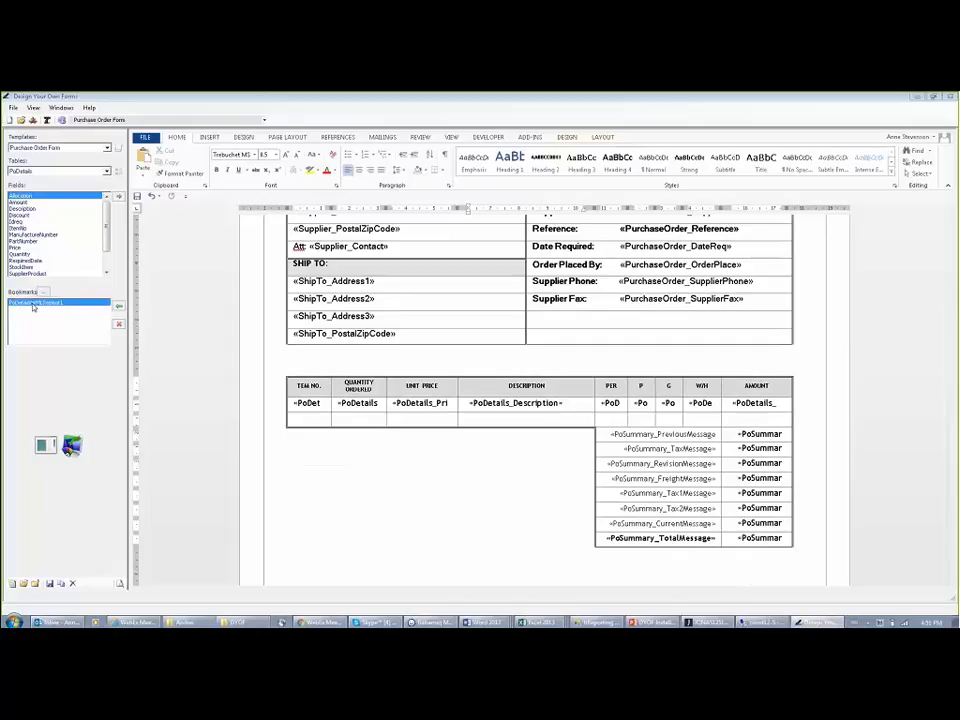
left_click(119, 325)
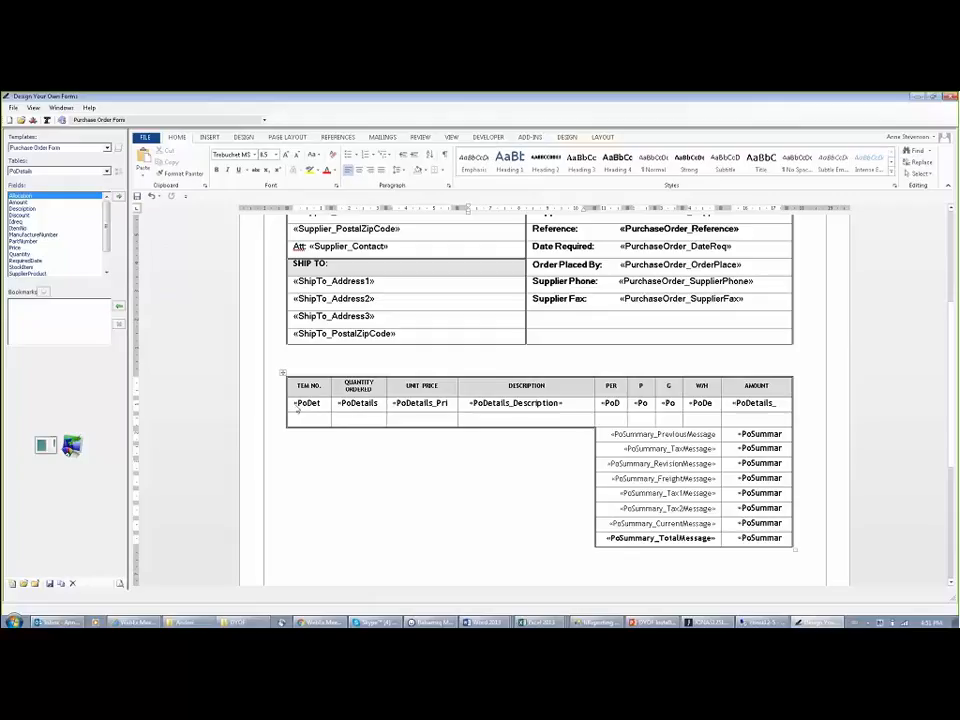
Step: Create a repeating bookmark over the whole row of PoDetails fields, from the item number to the amount
left_click(290, 404)
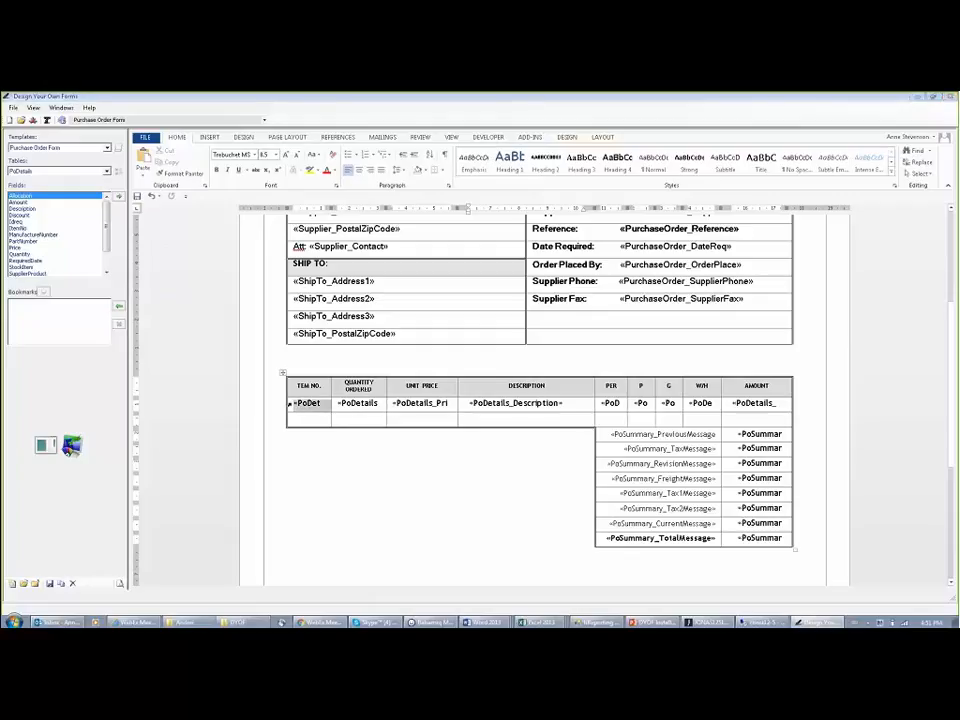
left_click_drag(290, 404, 785, 404)
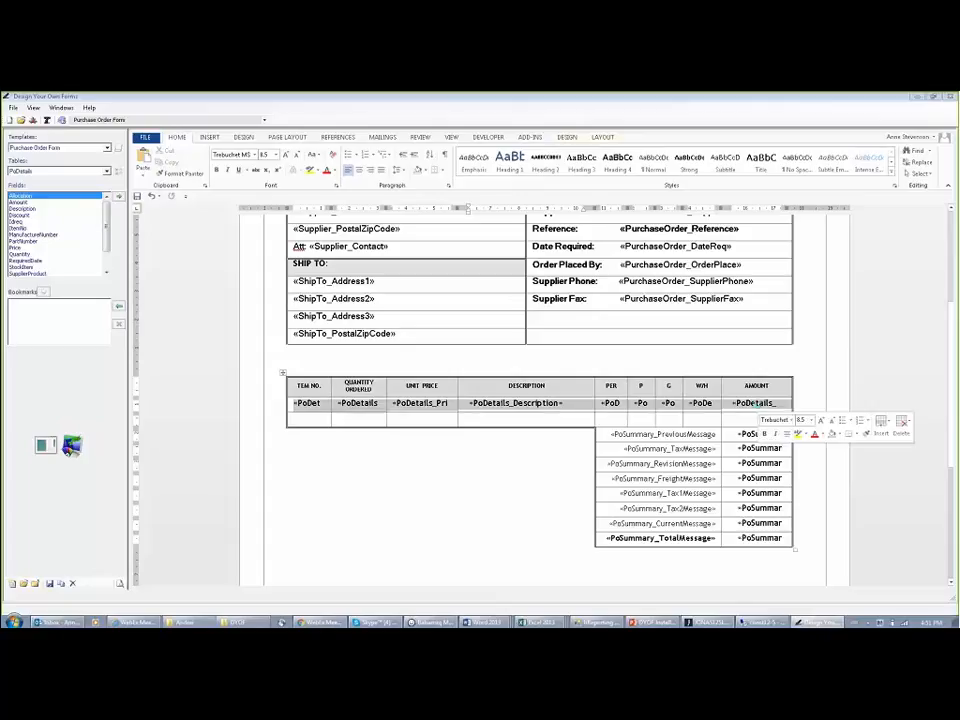
left_click(118, 306)
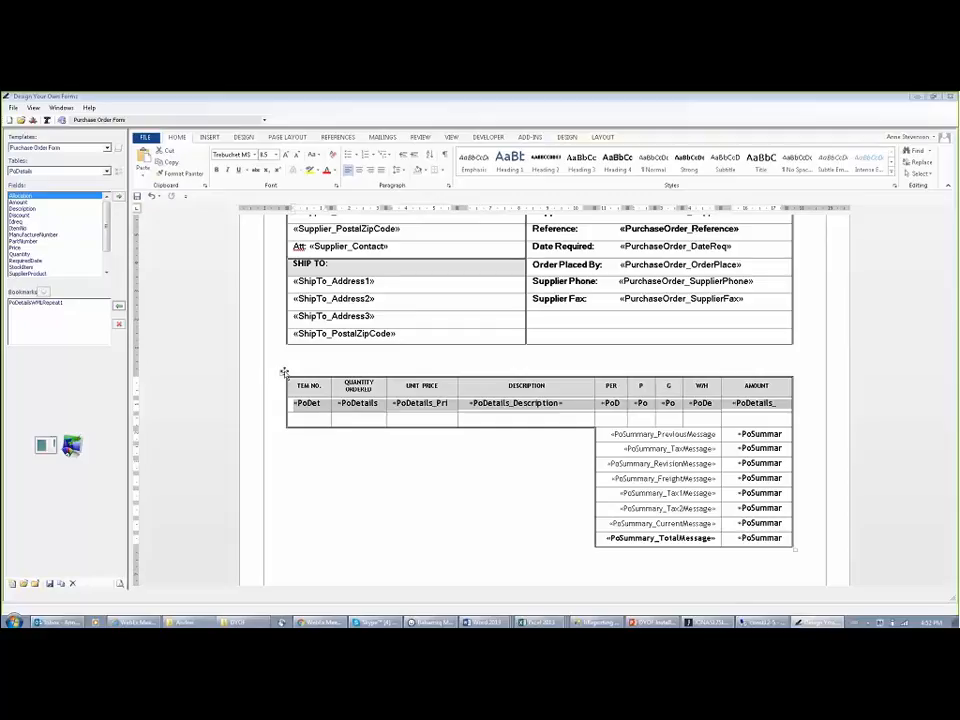
Step: Preview the purchase order as a PDF, check its header and line items, and close the preview
left_click(121, 585)
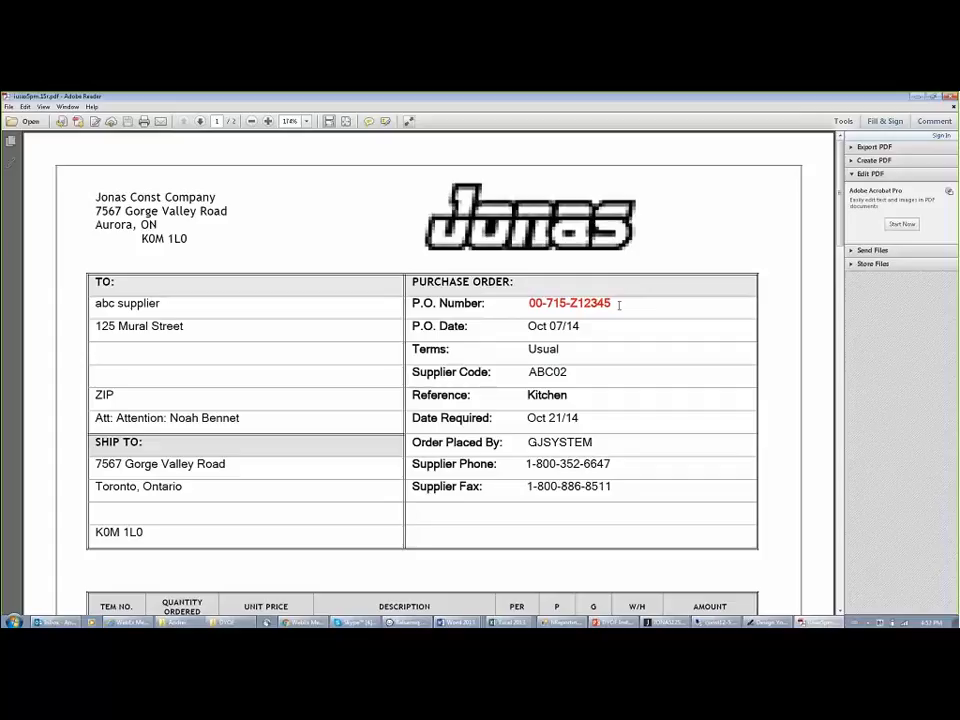
scroll(619, 305, "down", 1)
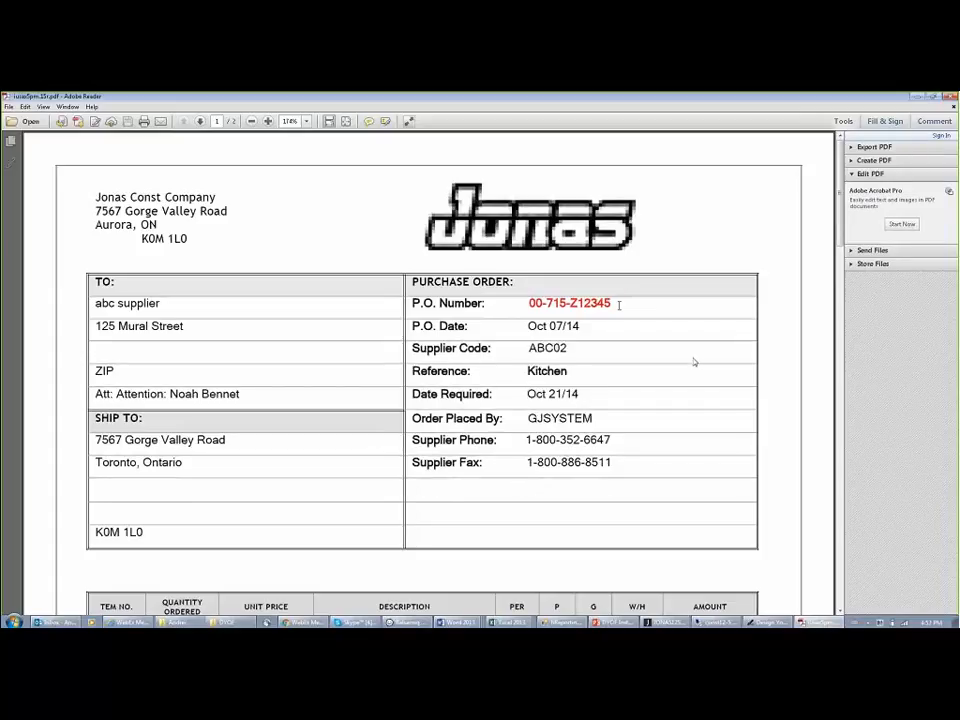
scroll(693, 361, "down", 2)
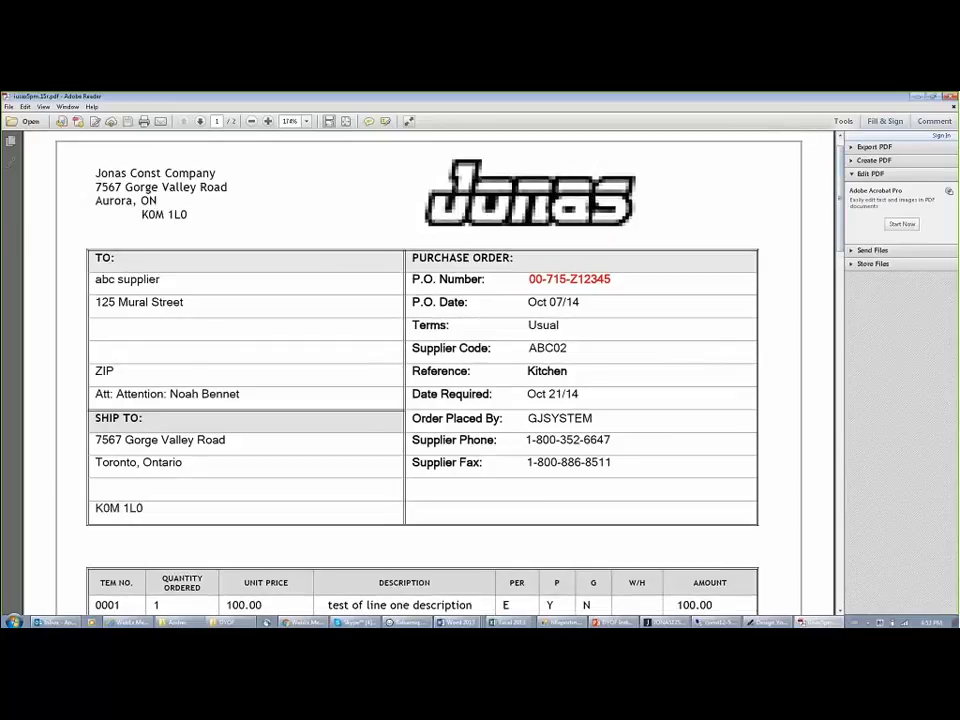
left_click(952, 98)
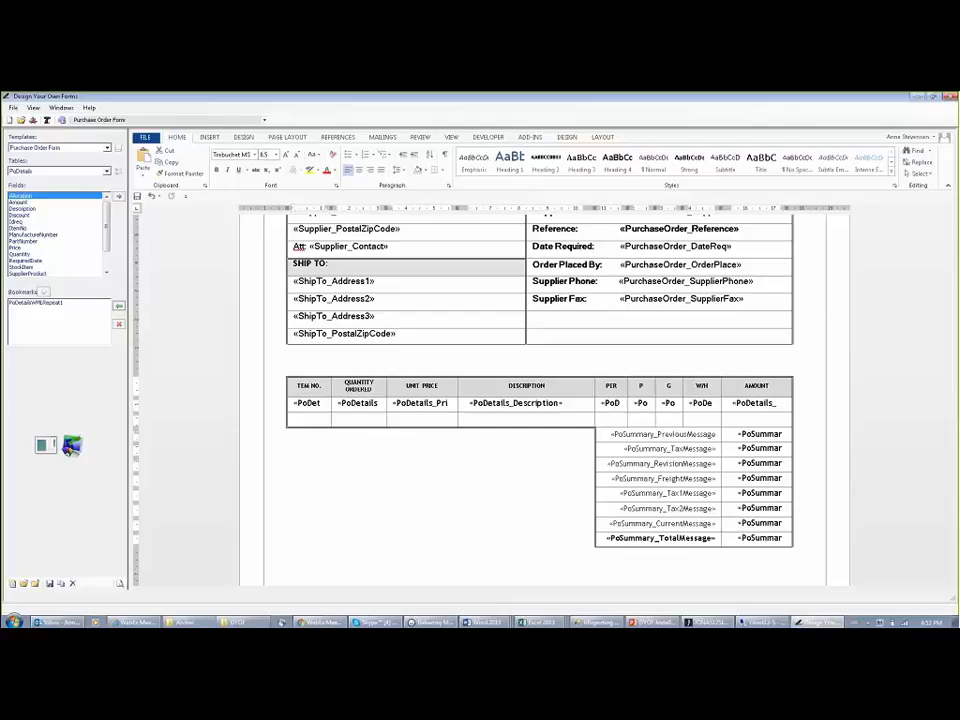
Step: Save the template as a Word ML document named PO Sample in the Templates folder
left_click(53, 585)
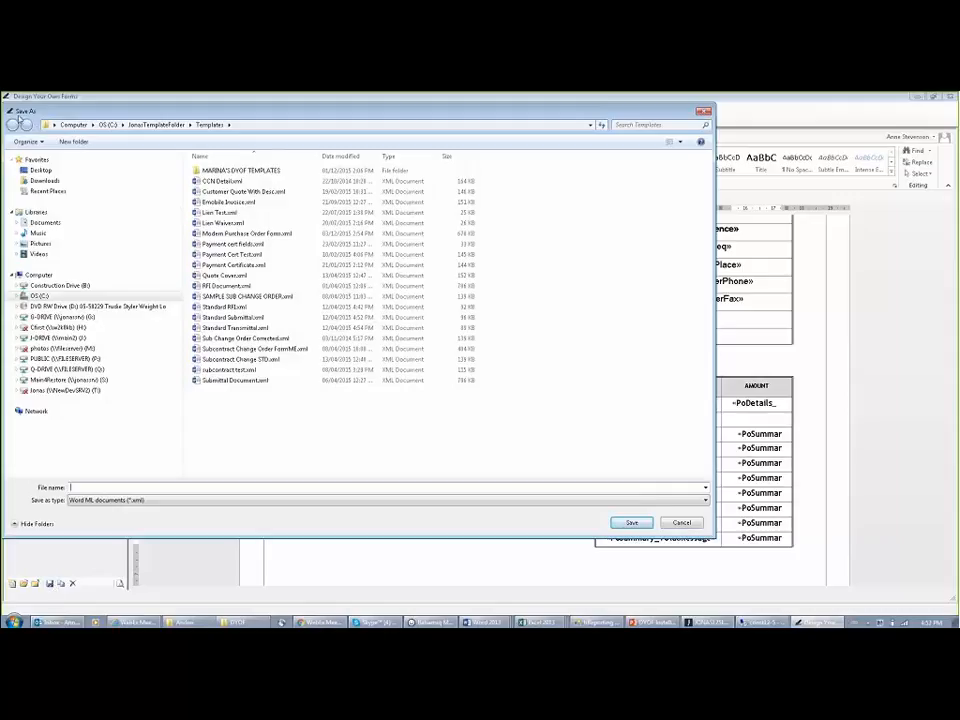
type("PO")
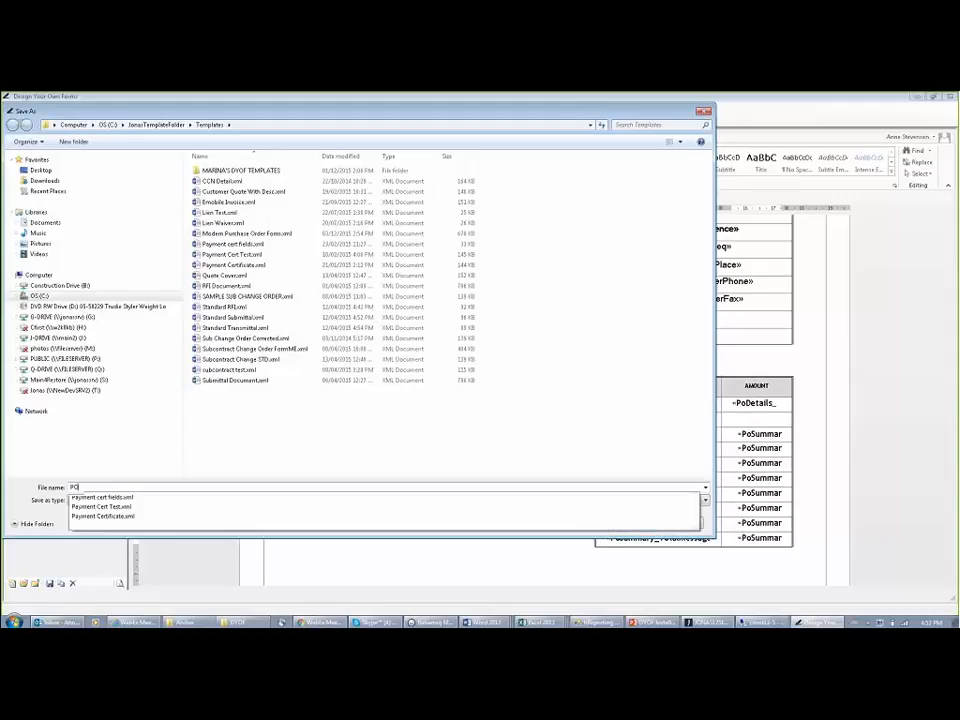
type(" Sample")
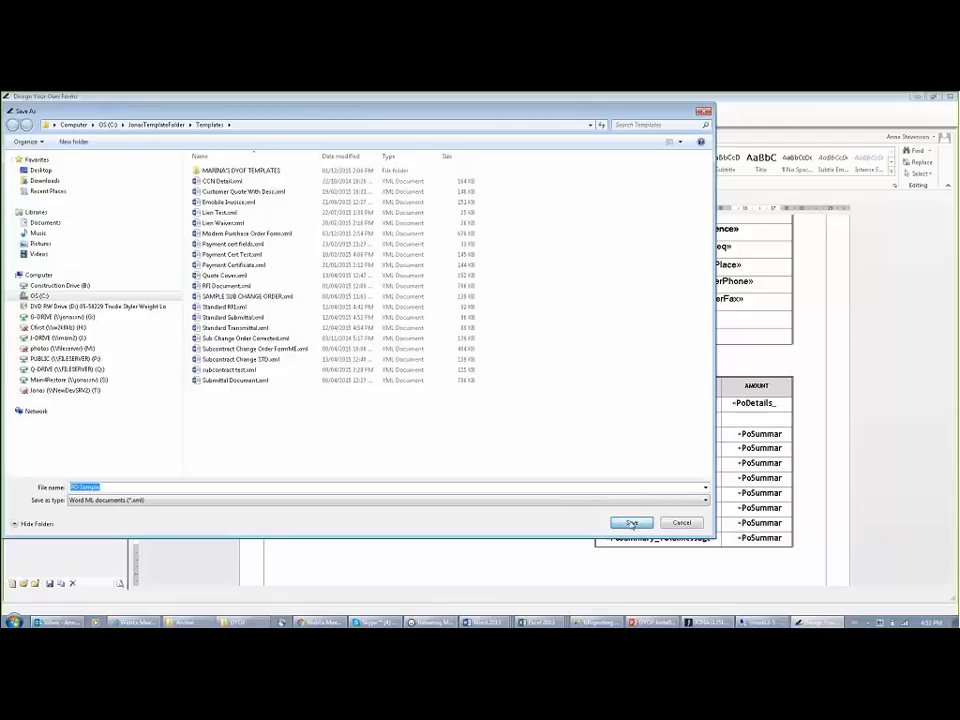
key("Return")
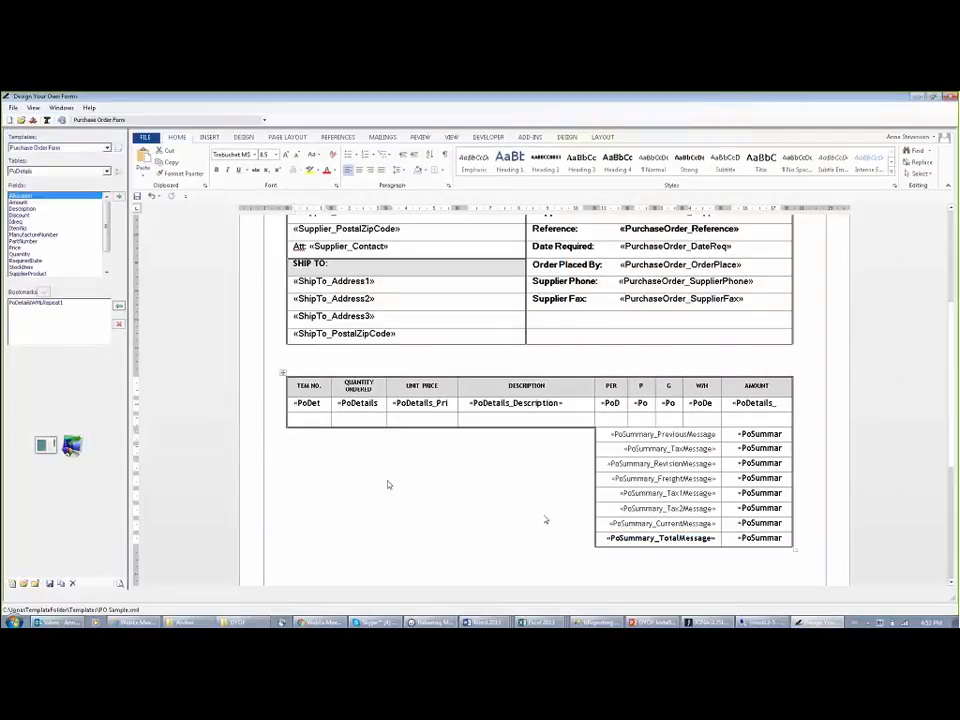
Step: Close the current template and open Modern Purchase Order Form.xml from the Templates folder
left_click(35, 584)
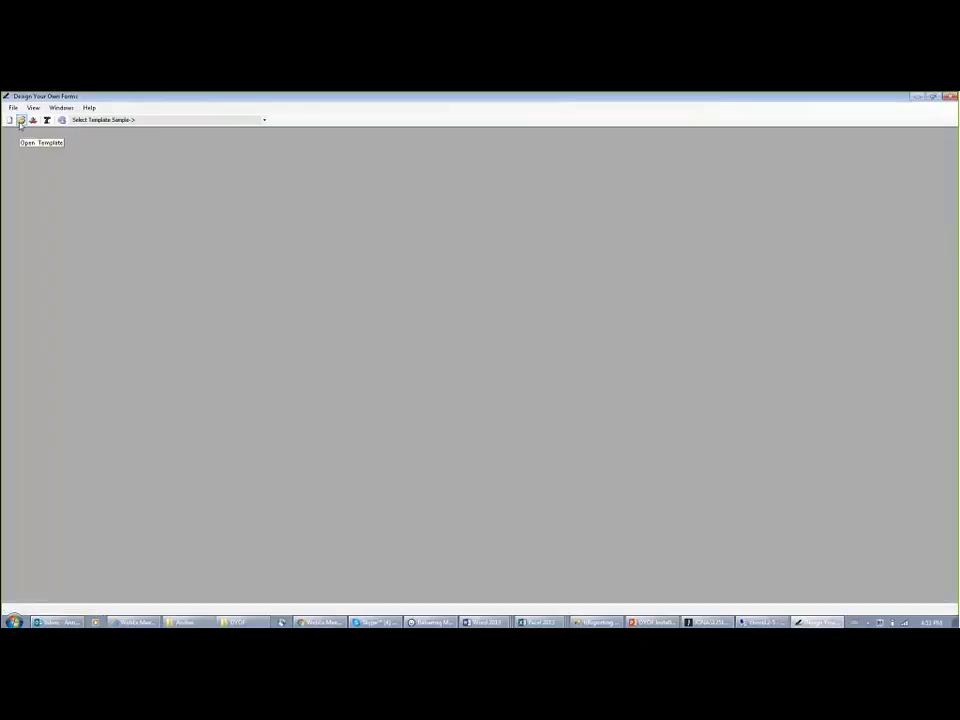
left_click(20, 120)
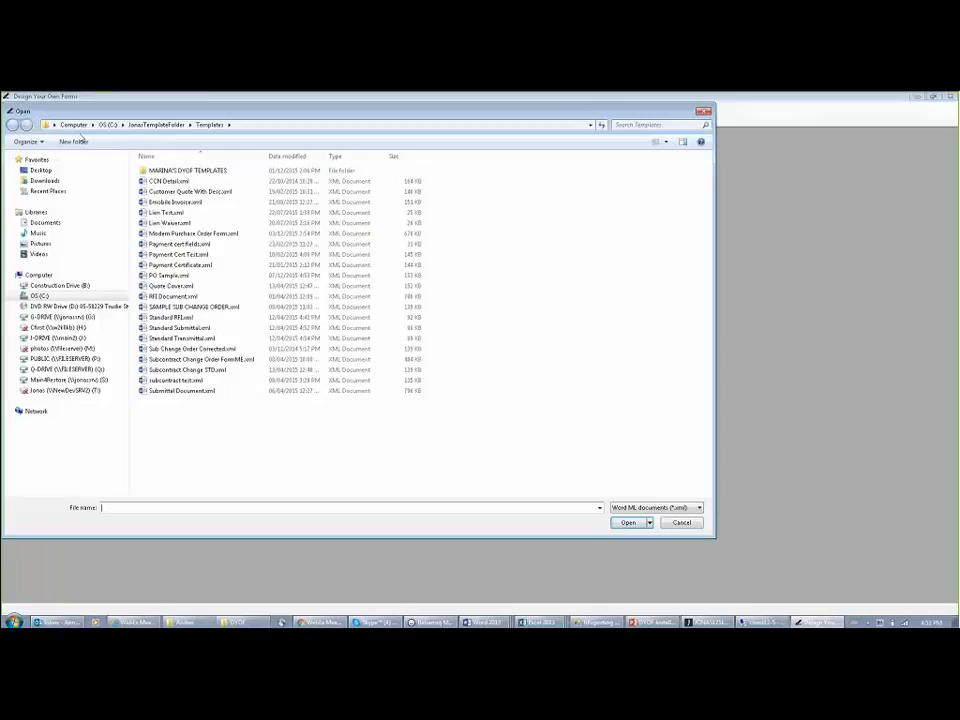
left_click(163, 234)
double_click(163, 234)
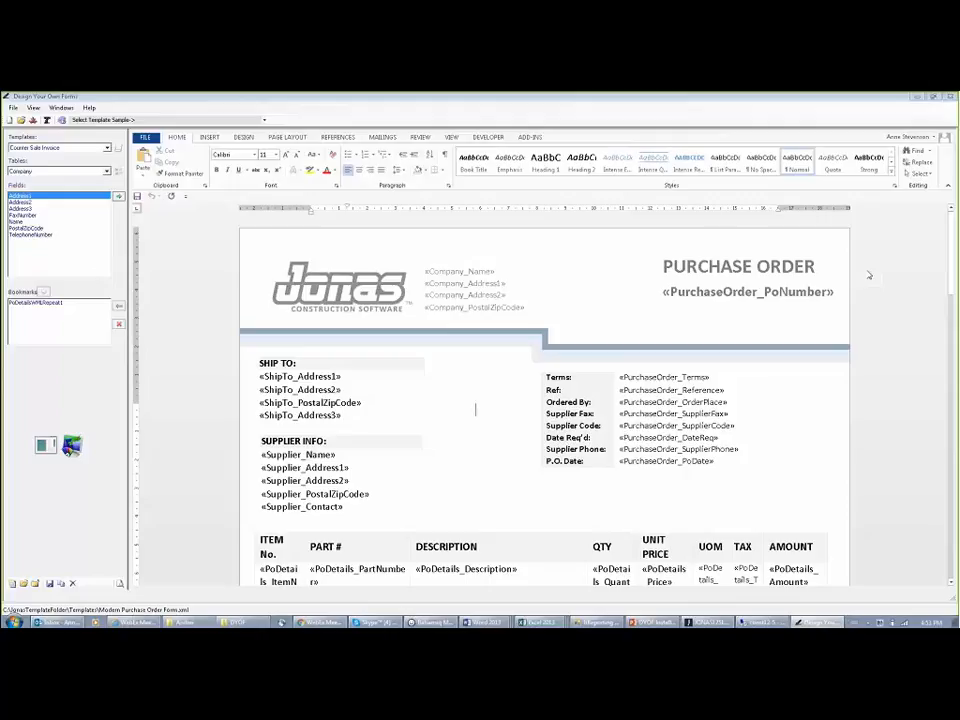
Step: Examine the modern template from its company header through the line-item table and summary fields, and close it
left_click(707, 377)
left_click(513, 447)
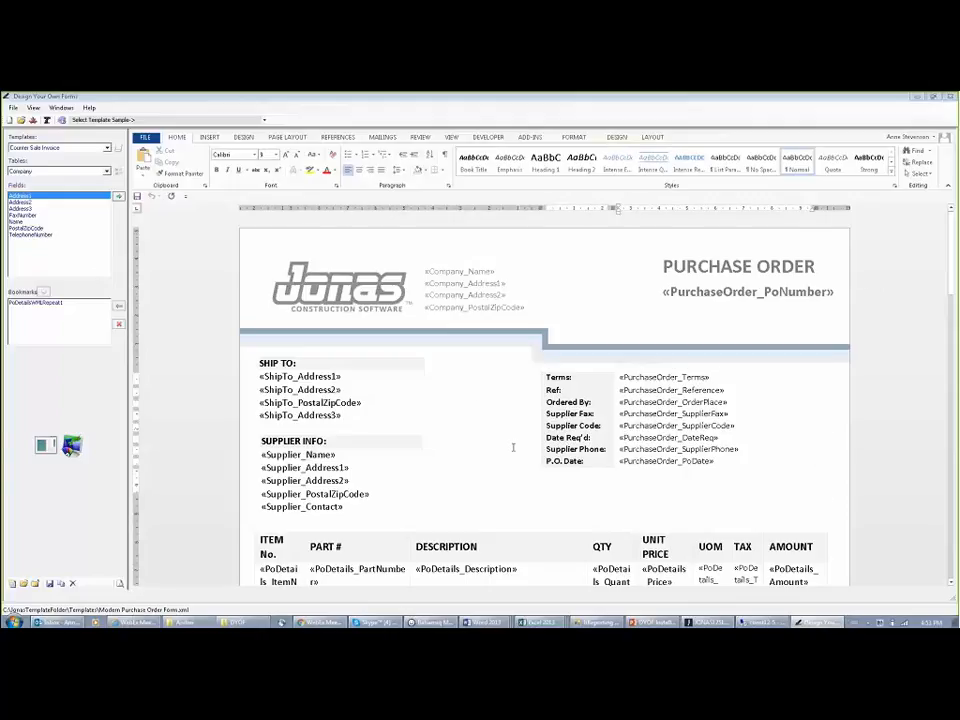
scroll(513, 447, "down", 3)
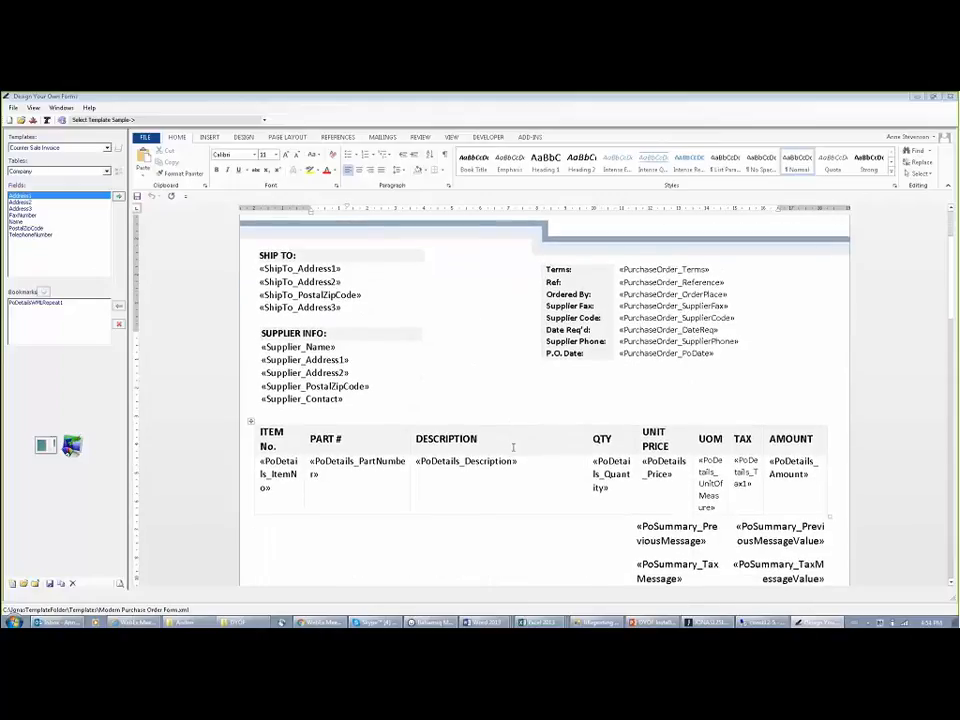
scroll(513, 447, "up", 3)
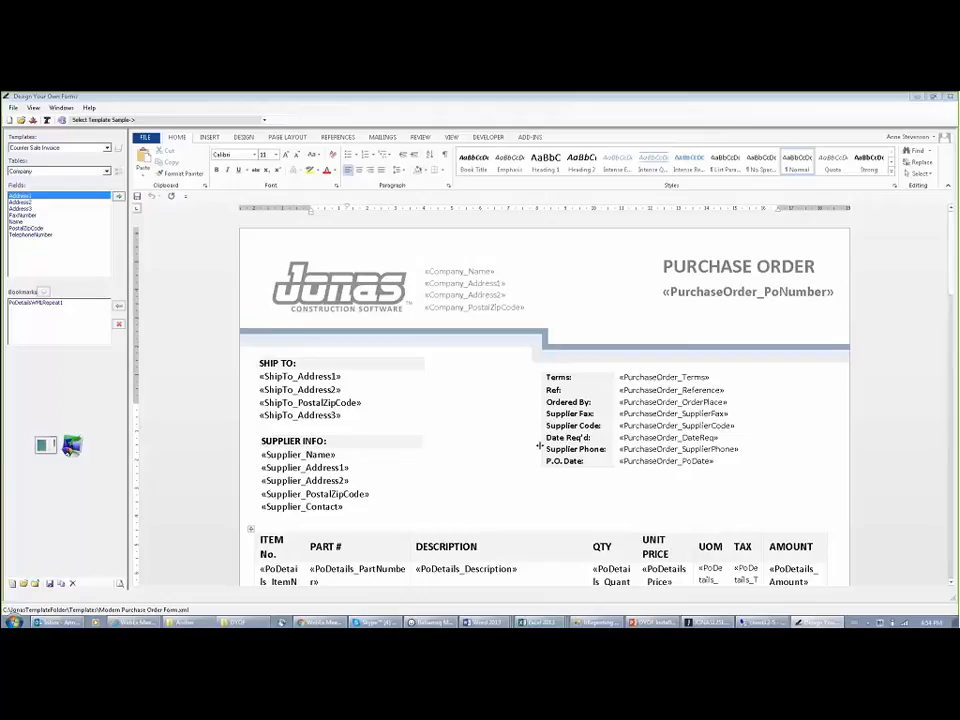
left_click(36, 585)
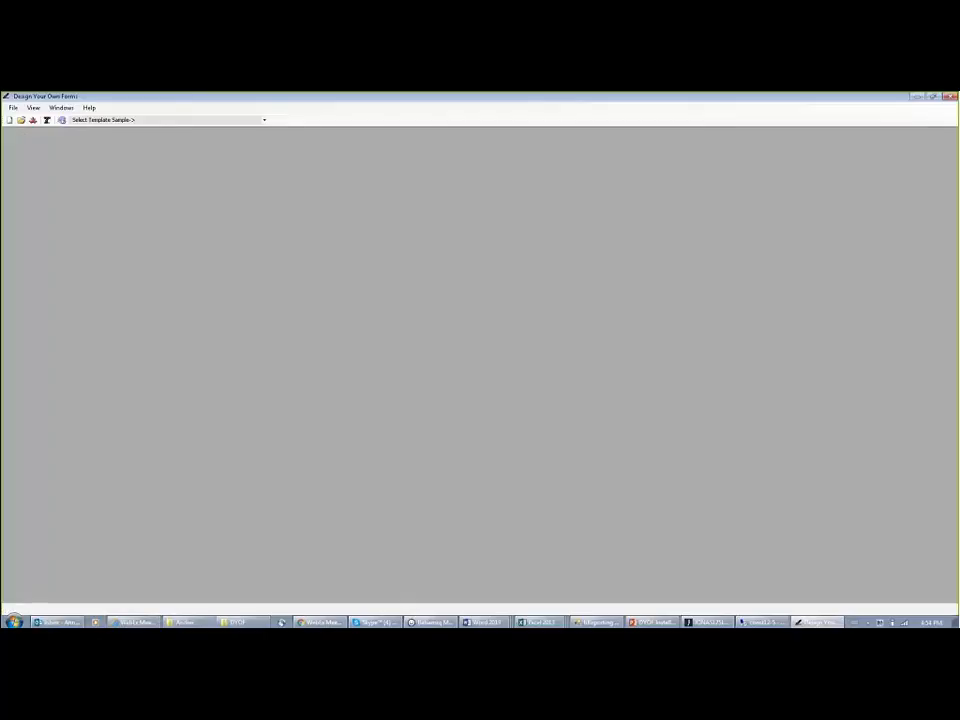
Step: Switch to the Jonas main menu, open the Design Your Own Form setup and set its module to P - Purchase Order
left_click(711, 622)
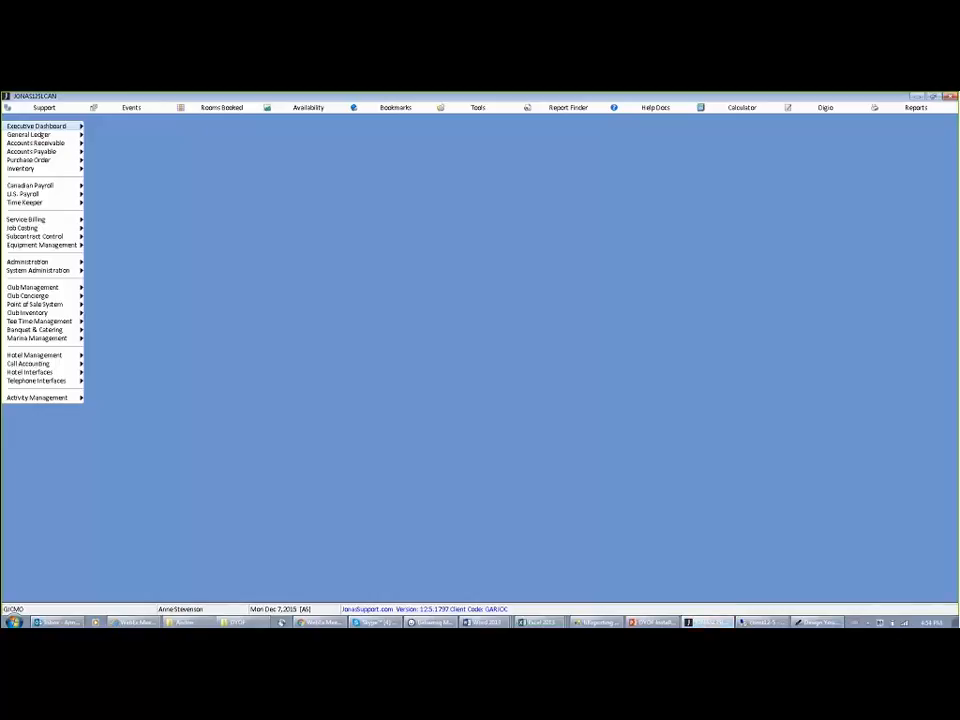
mouse_move(40, 264)
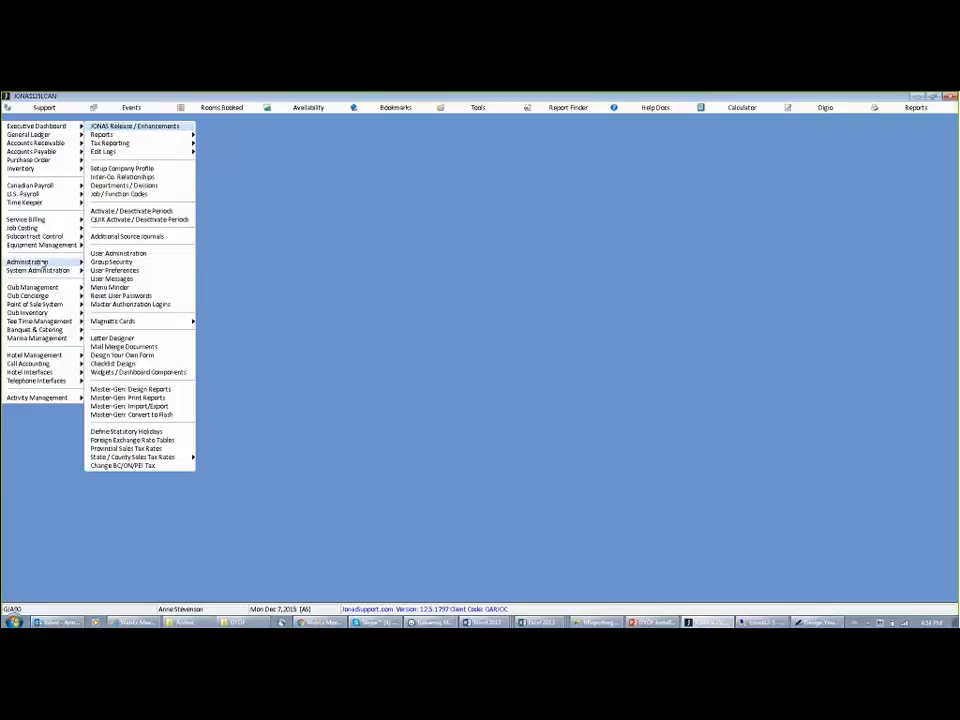
mouse_move(70, 263)
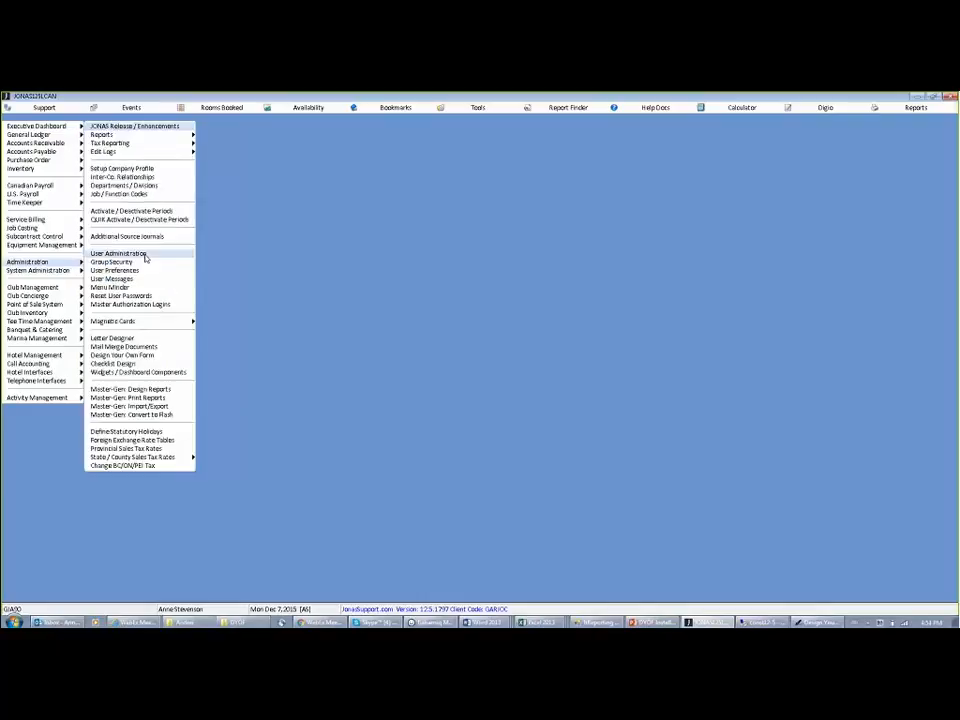
left_click(122, 355)
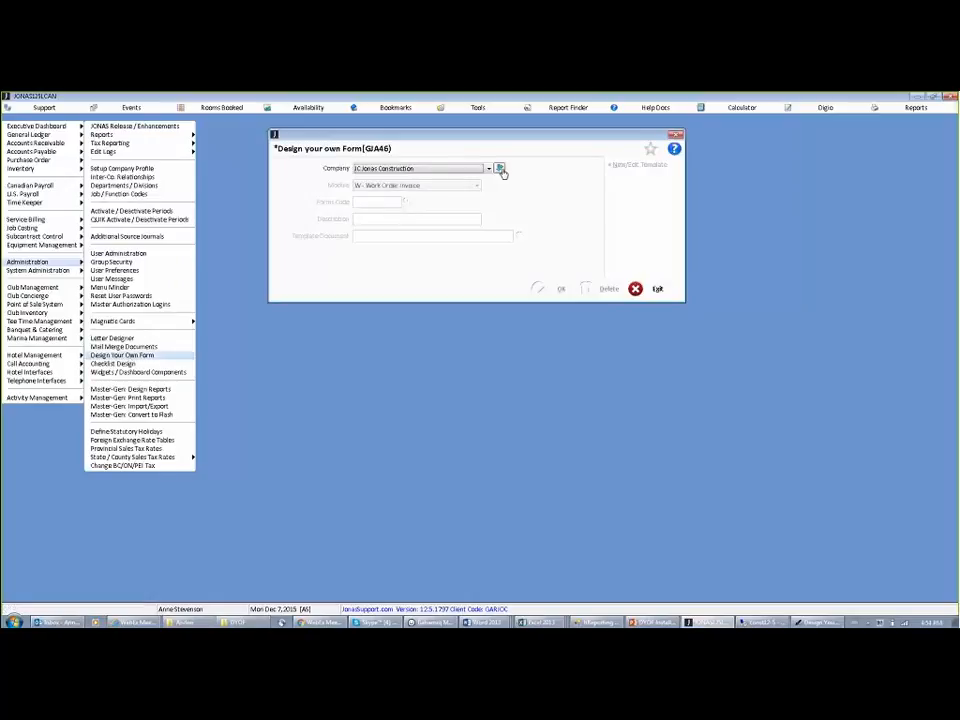
left_click(478, 187)
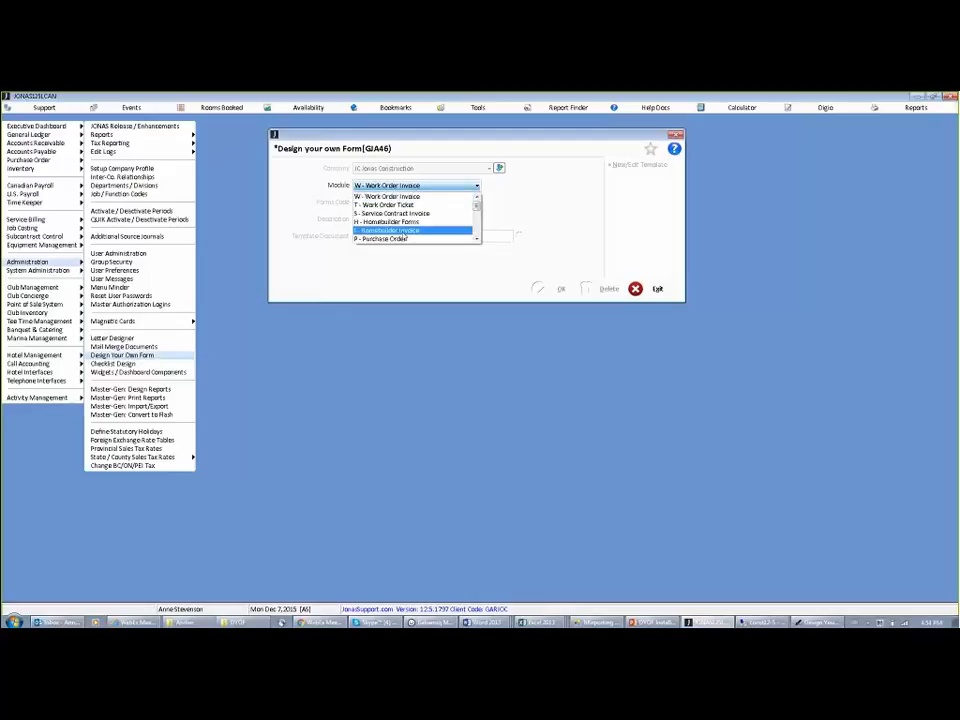
left_click(394, 239)
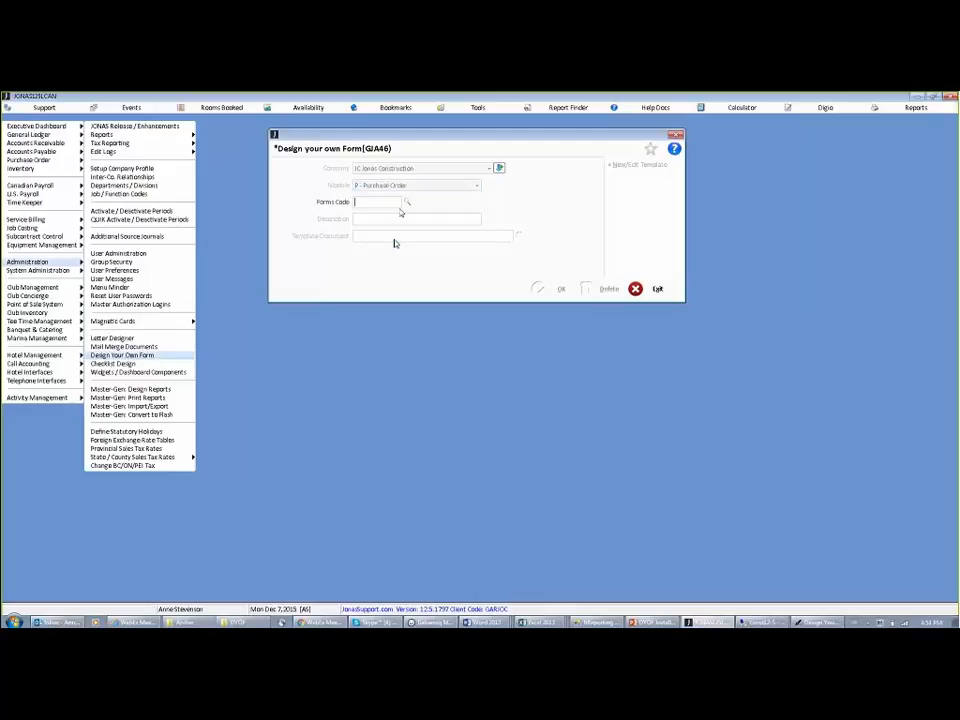
Step: Load the PURCHASE forms code, check its full template document path, then accept the record and exit the setup
left_click(407, 204)
left_click(386, 239)
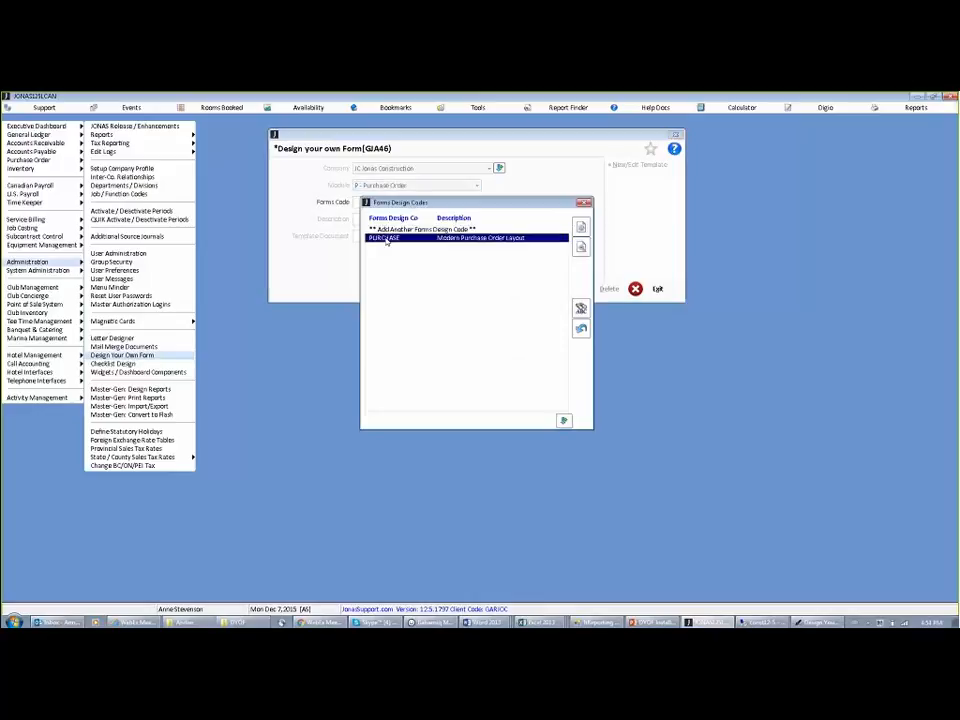
double_click(386, 239)
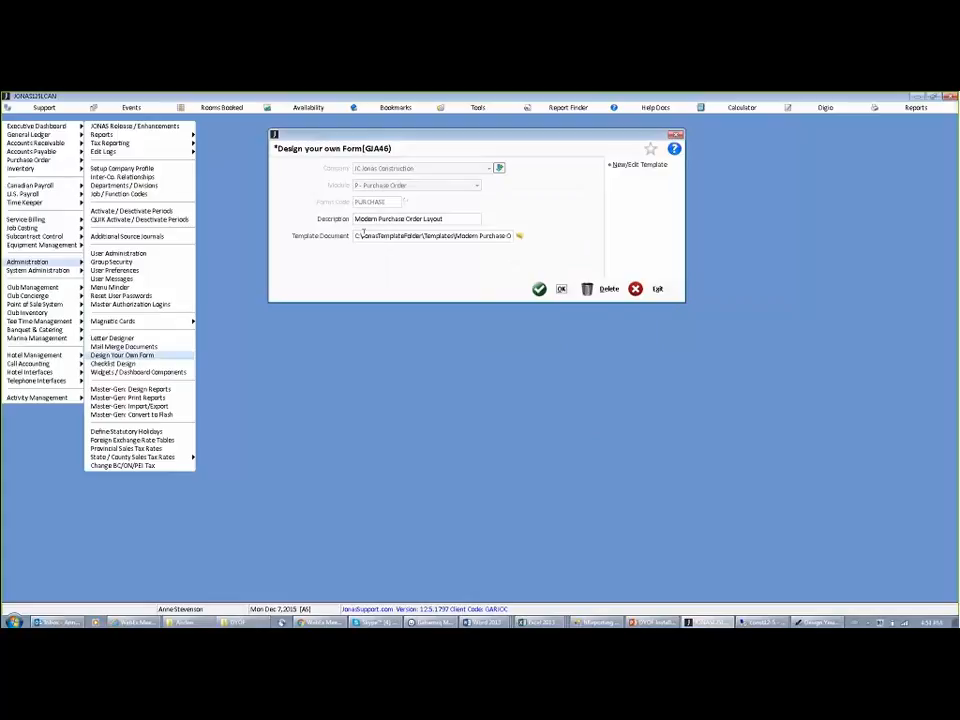
left_click(358, 236)
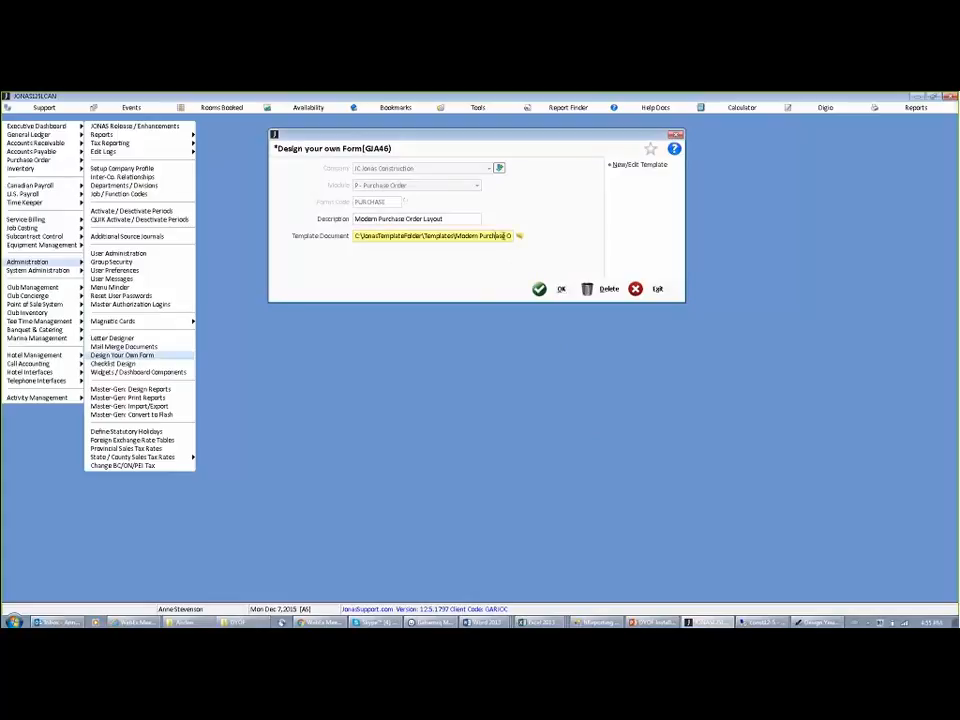
left_click(510, 235)
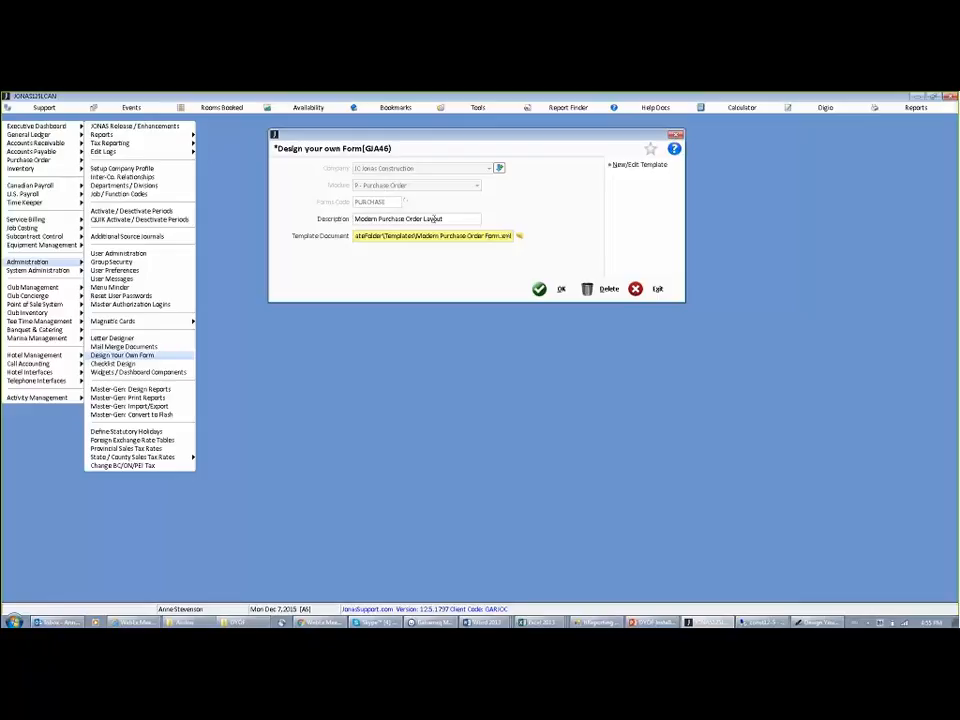
left_click(553, 289)
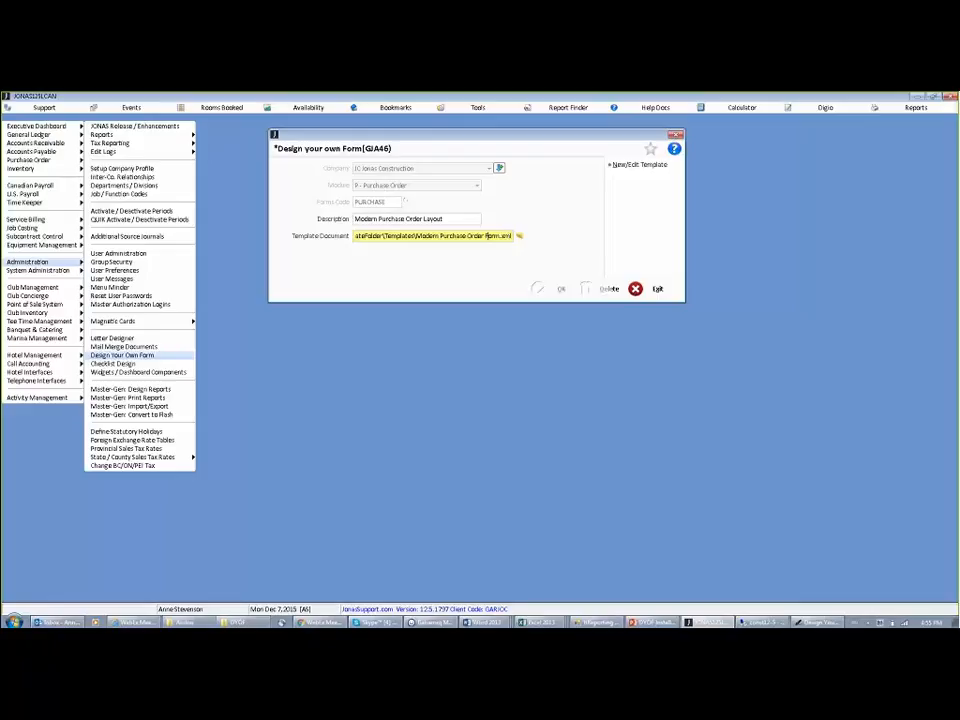
left_click(657, 289)
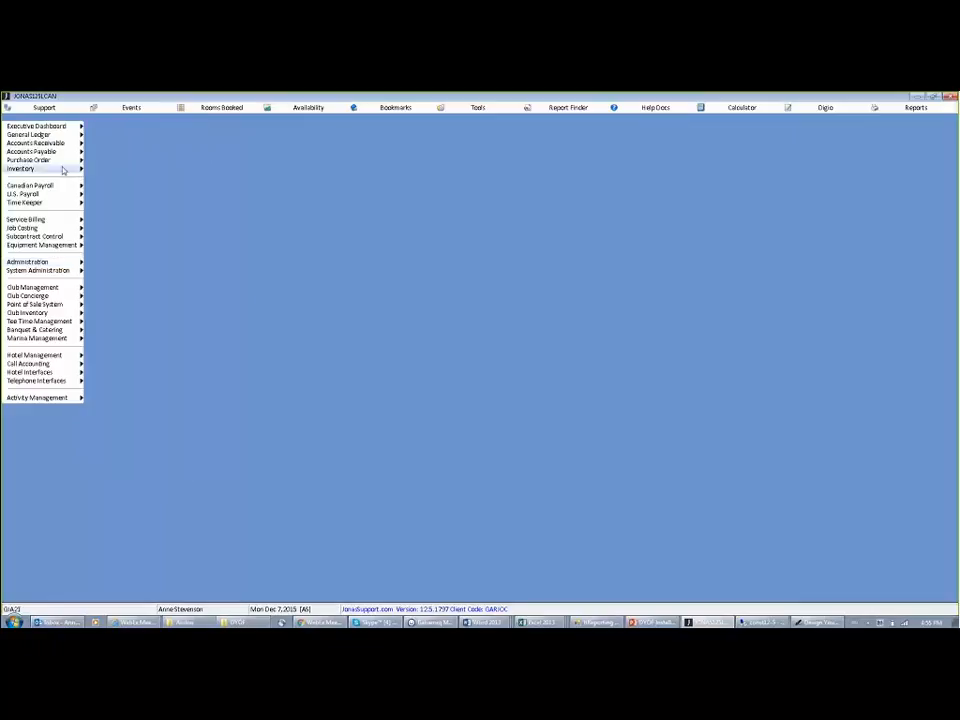
Step: In the P.O. System Profile, search the form designs for DYF and select Purchase Order - Forms Designer
mouse_move(55, 163)
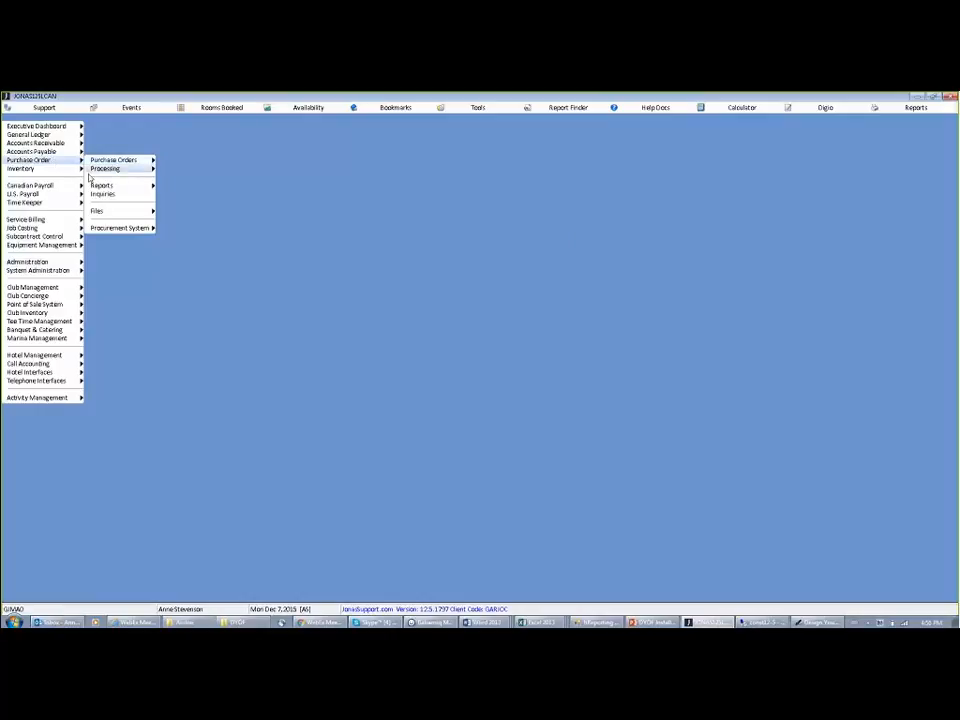
mouse_move(98, 213)
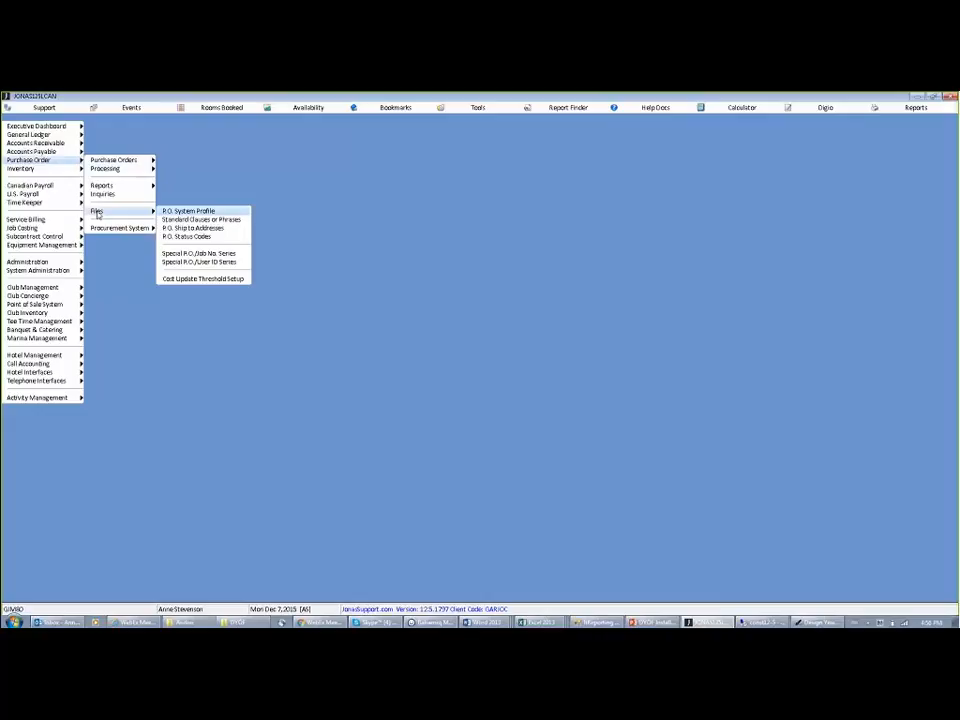
left_click(188, 211)
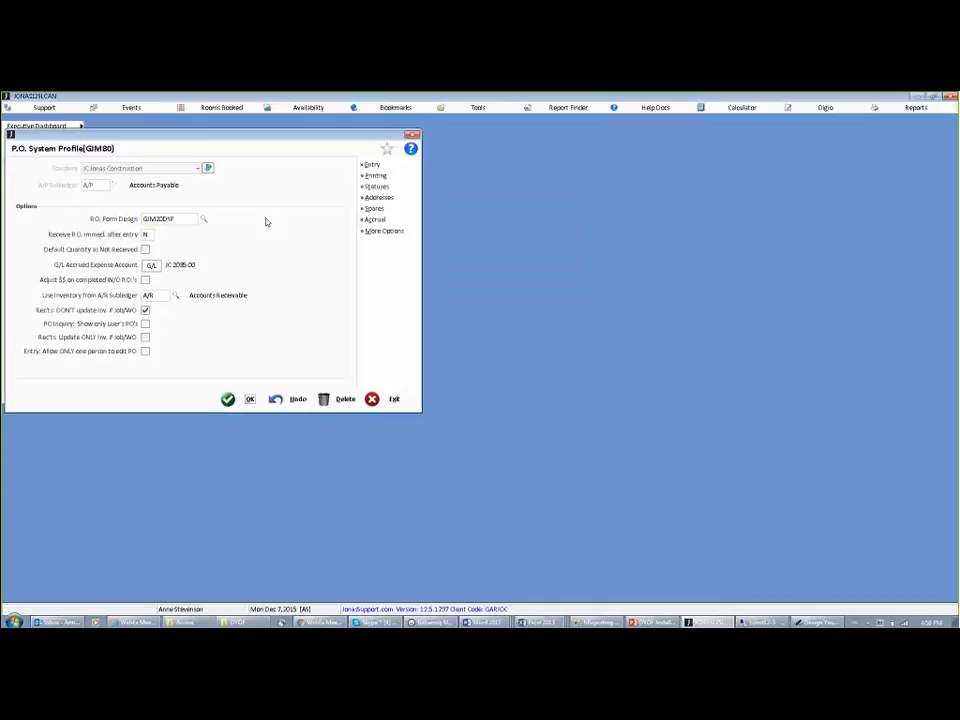
left_click(182, 220)
left_click(202, 219)
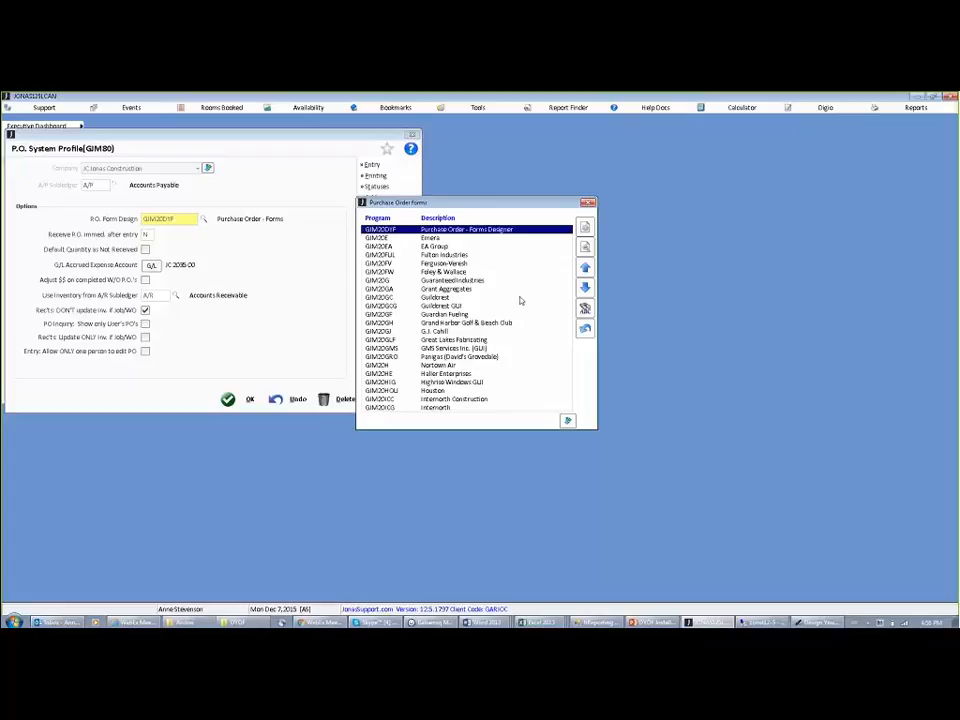
key("w")
type("DYF")
key("Return")
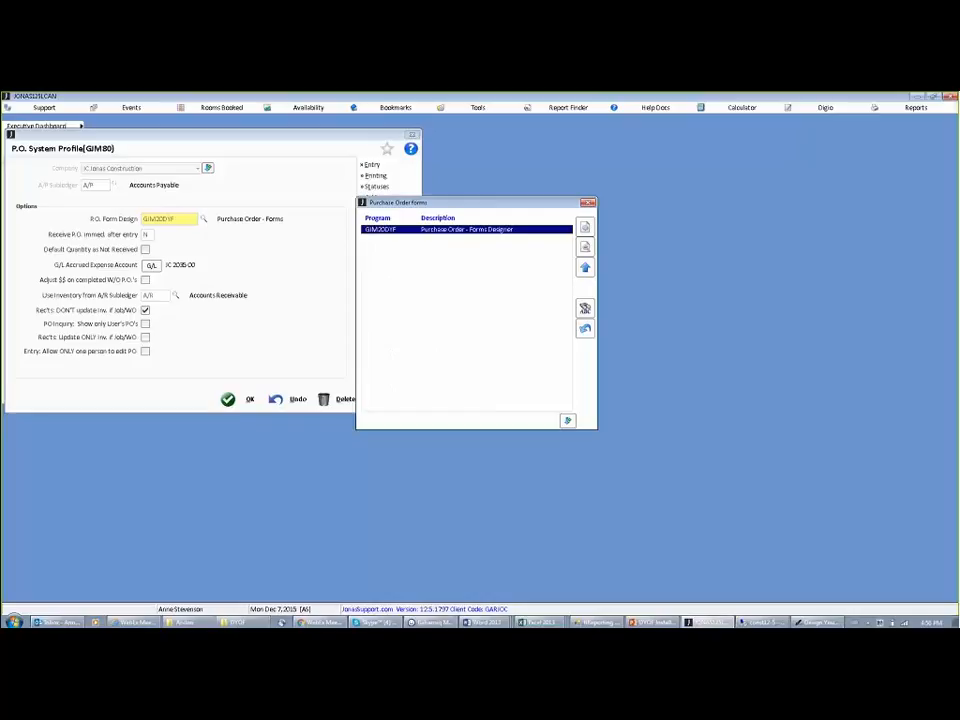
key("Return")
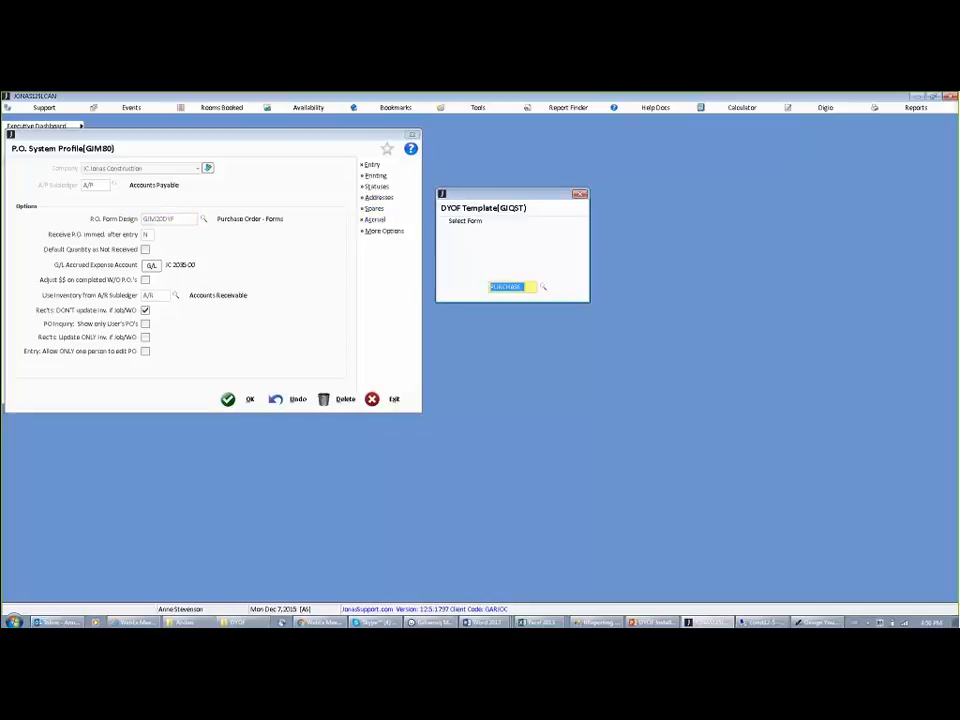
Step: Choose PURCHASE, the Modern Purchase Order Layout, as the DYOF template and save the P.O. System Profile
left_click(545, 287)
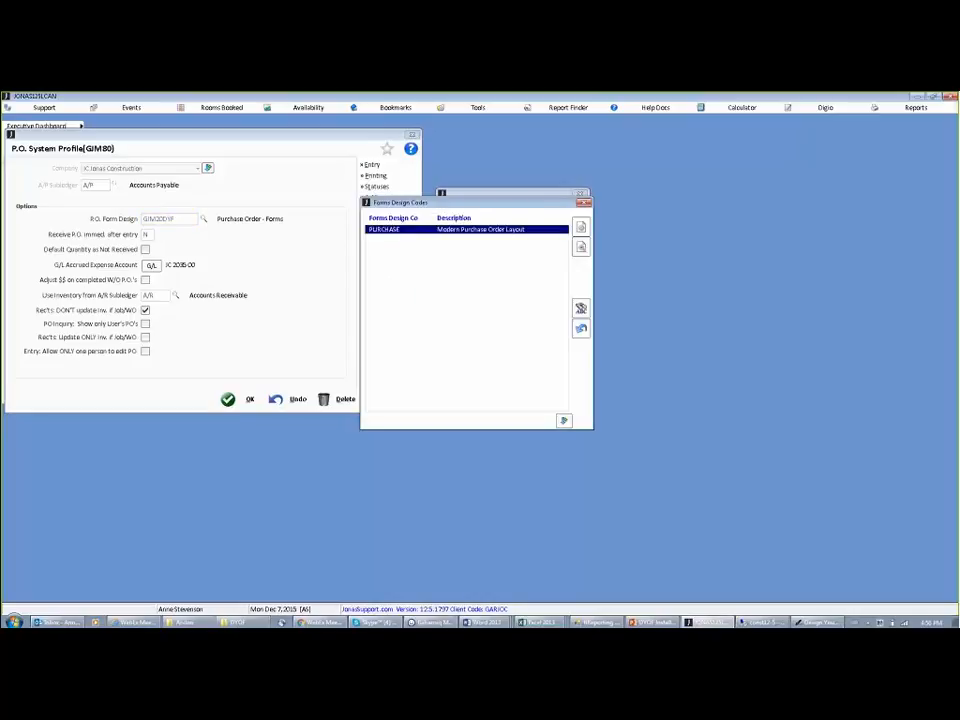
double_click(400, 230)
key("Return")
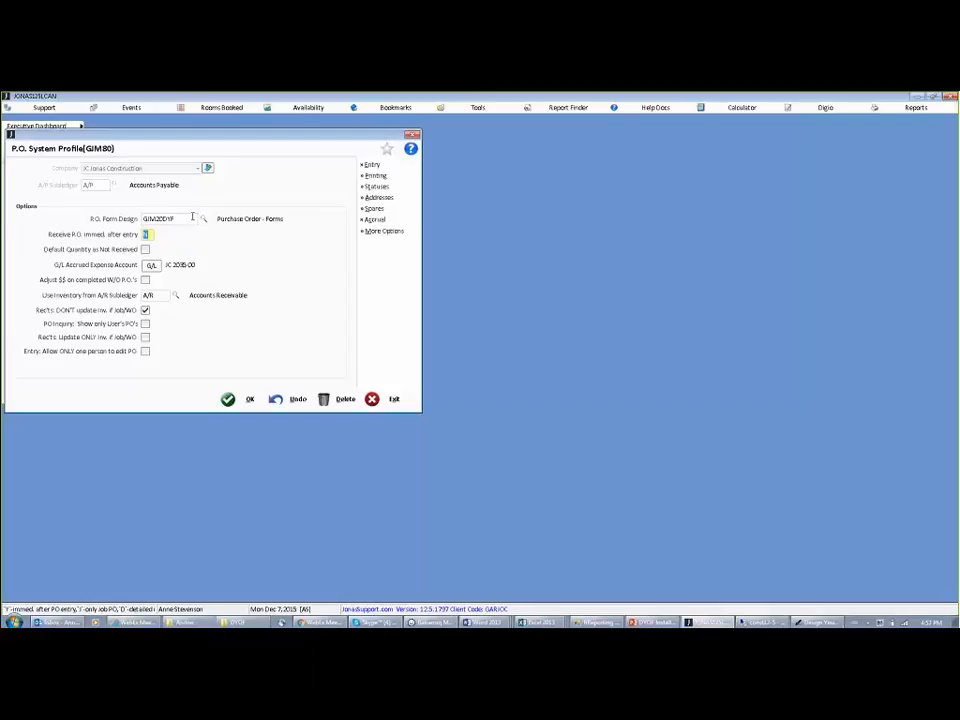
left_click(247, 400)
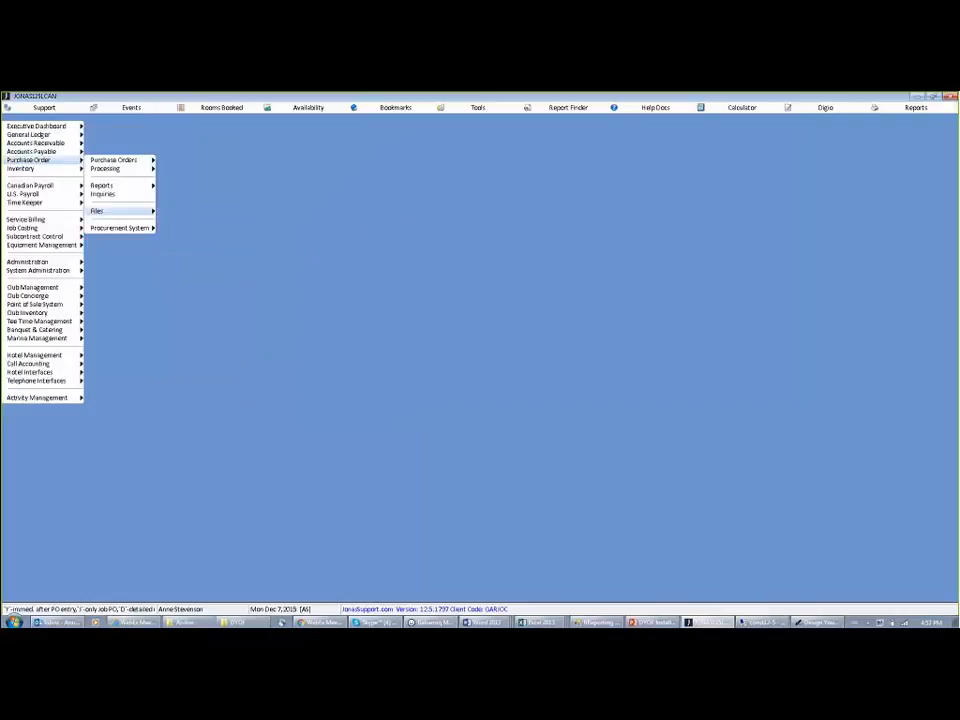
mouse_move(113, 160)
left_click(200, 160)
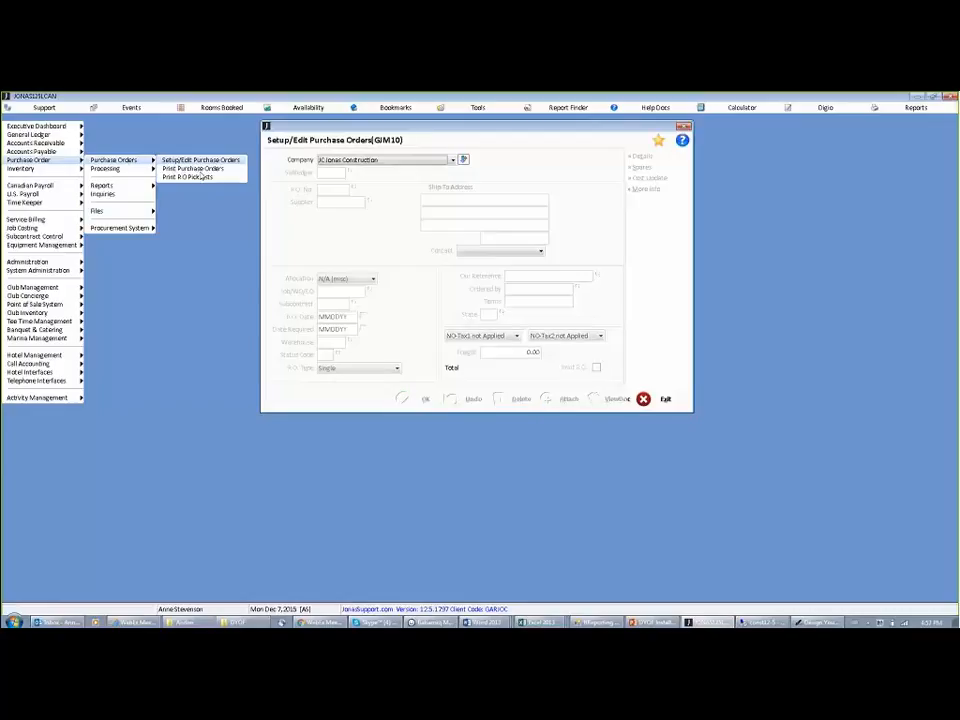
left_click(681, 127)
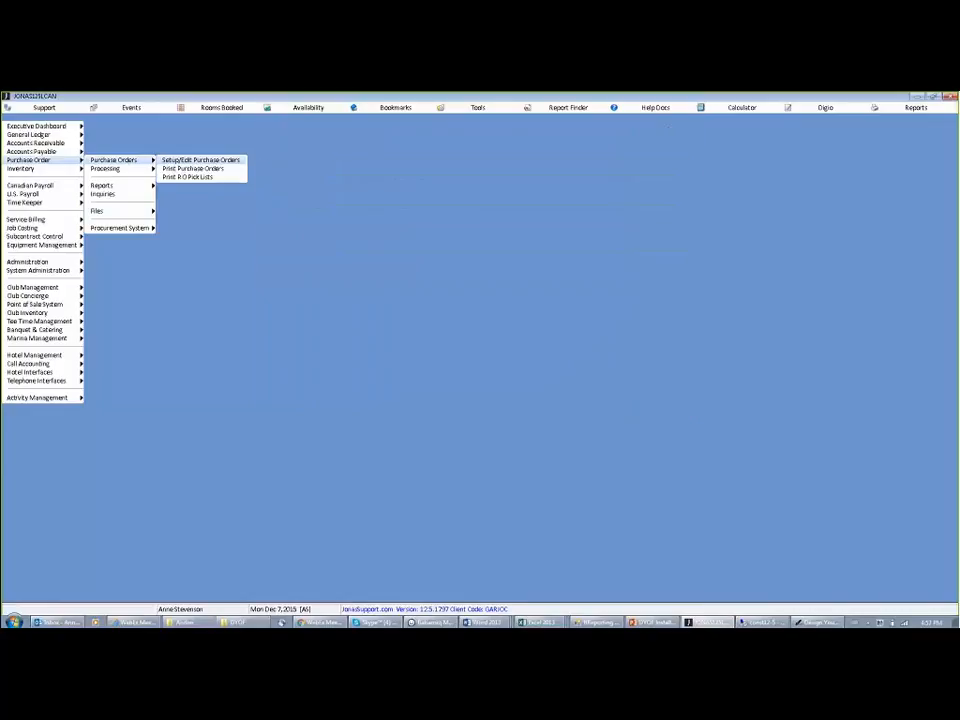
Step: Open Print Purchase Orders for the A/P subledger and add the BENKSE purchase order dated Dec1/15
left_click(193, 168)
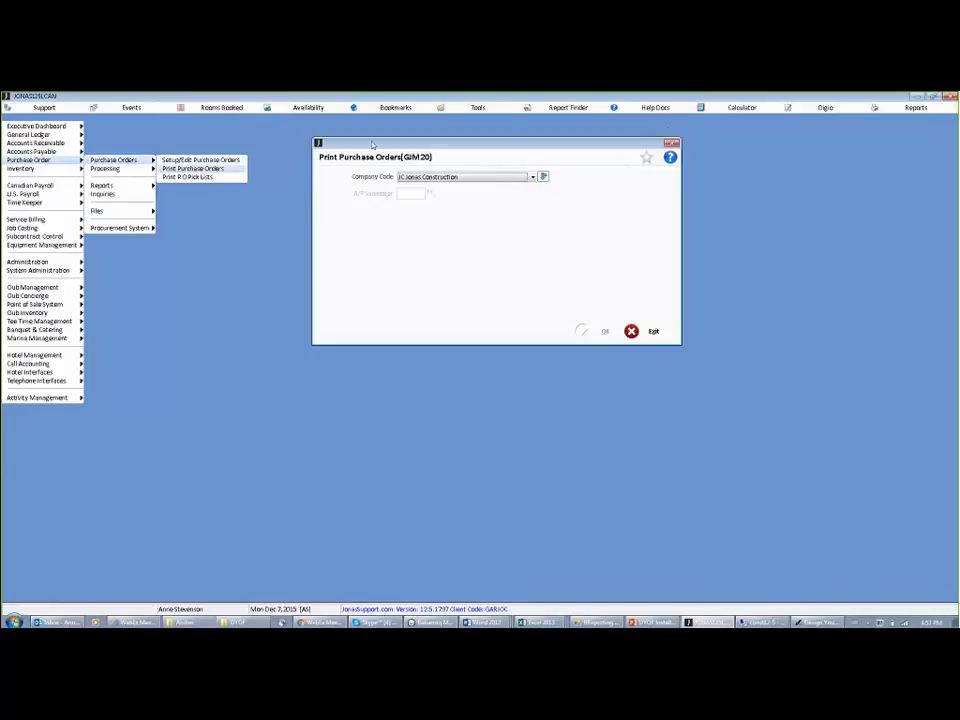
key("Return")
key("Return")
key("Return")
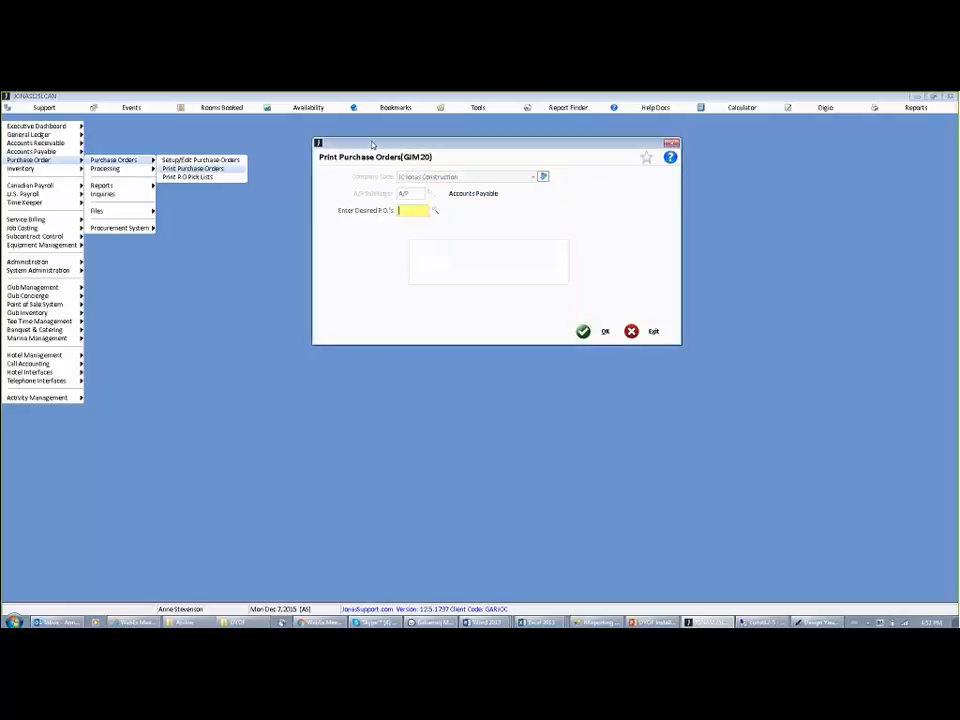
key("F2")
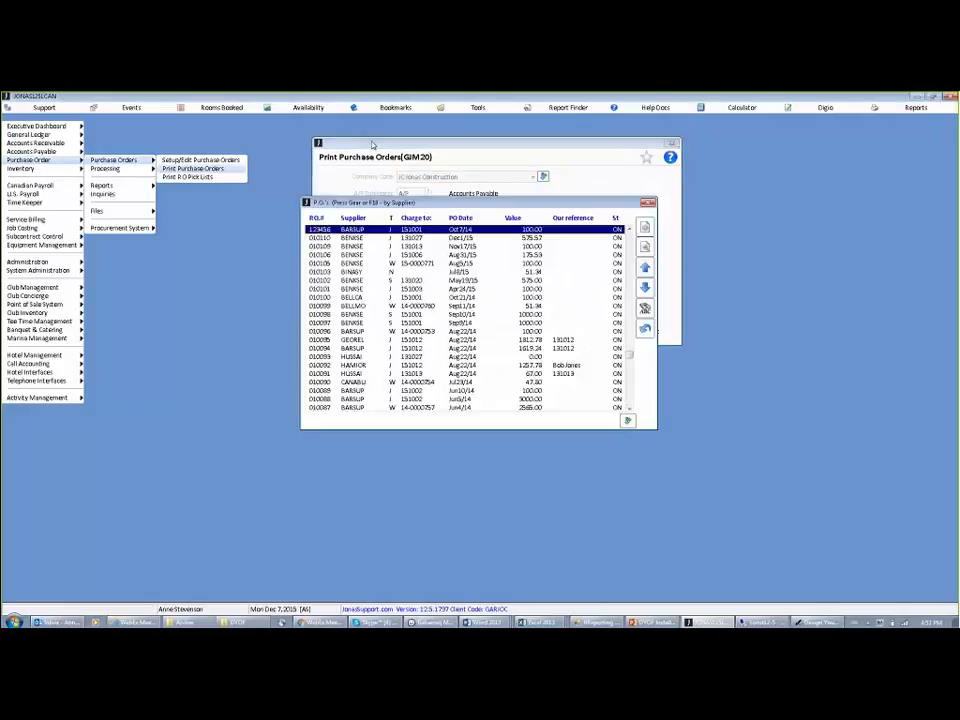
key("Down")
key("Return")
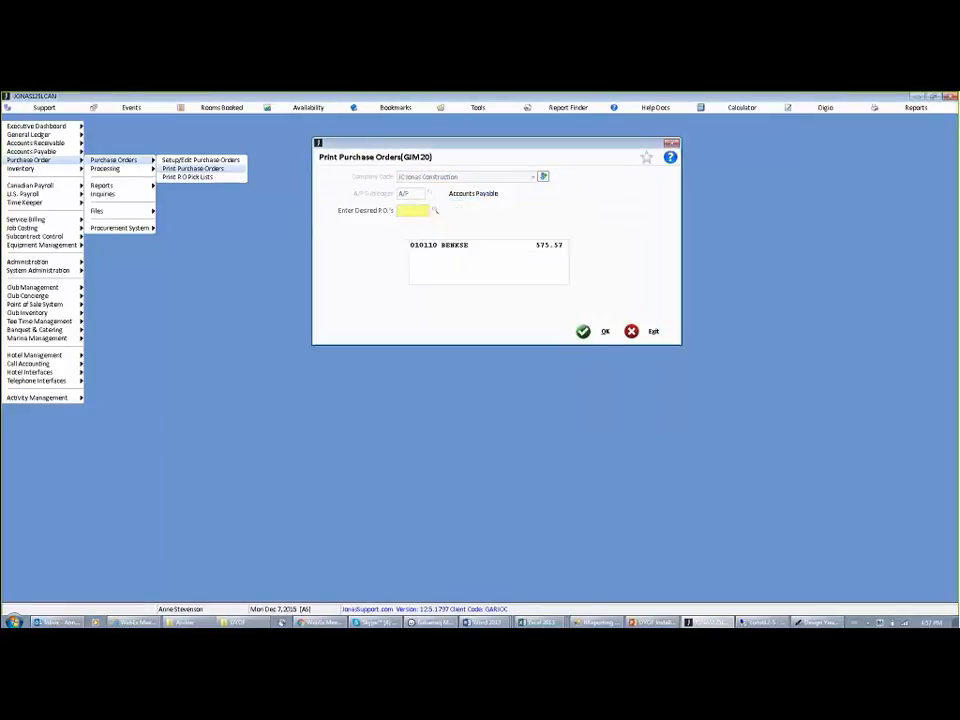
Step: E-mail the selected purchase order to its supplier with Send All and open the attached PDF
left_click(584, 332)
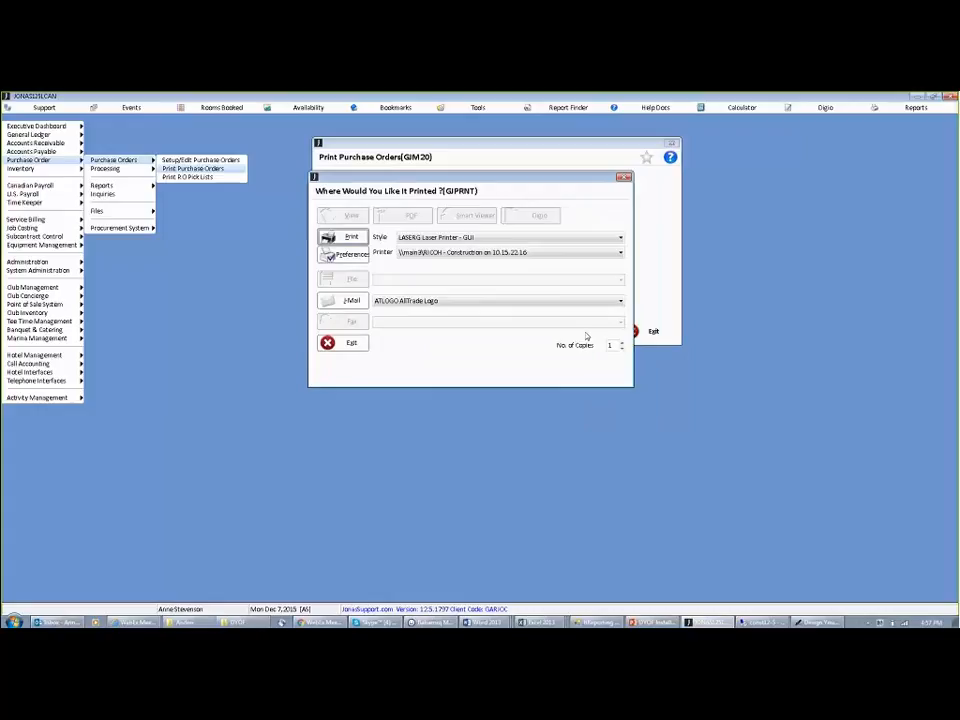
left_click(353, 303)
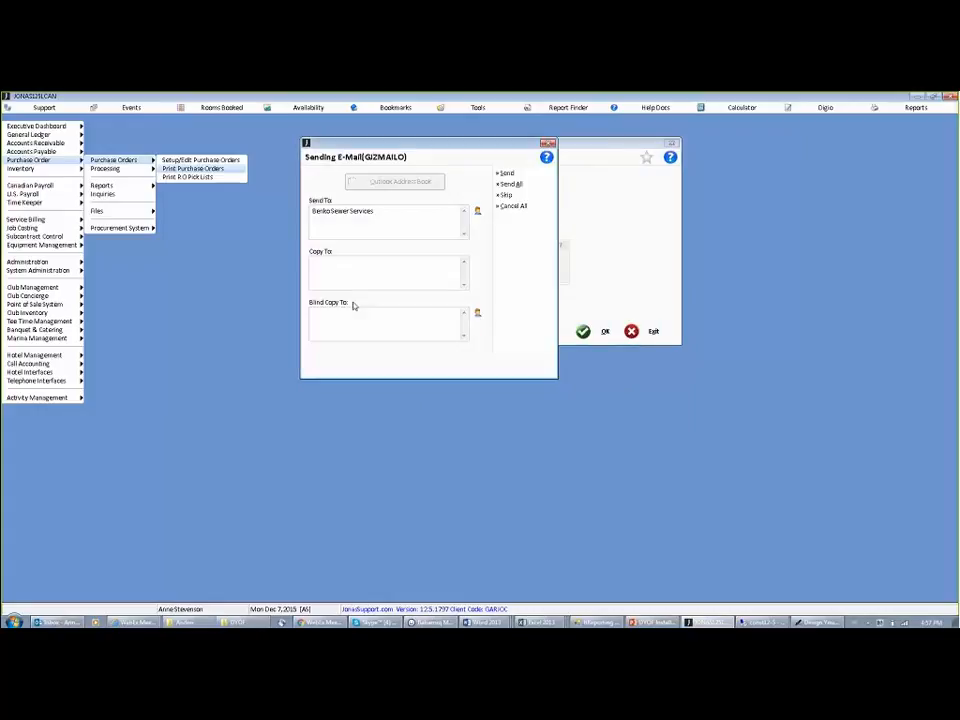
left_click(506, 186)
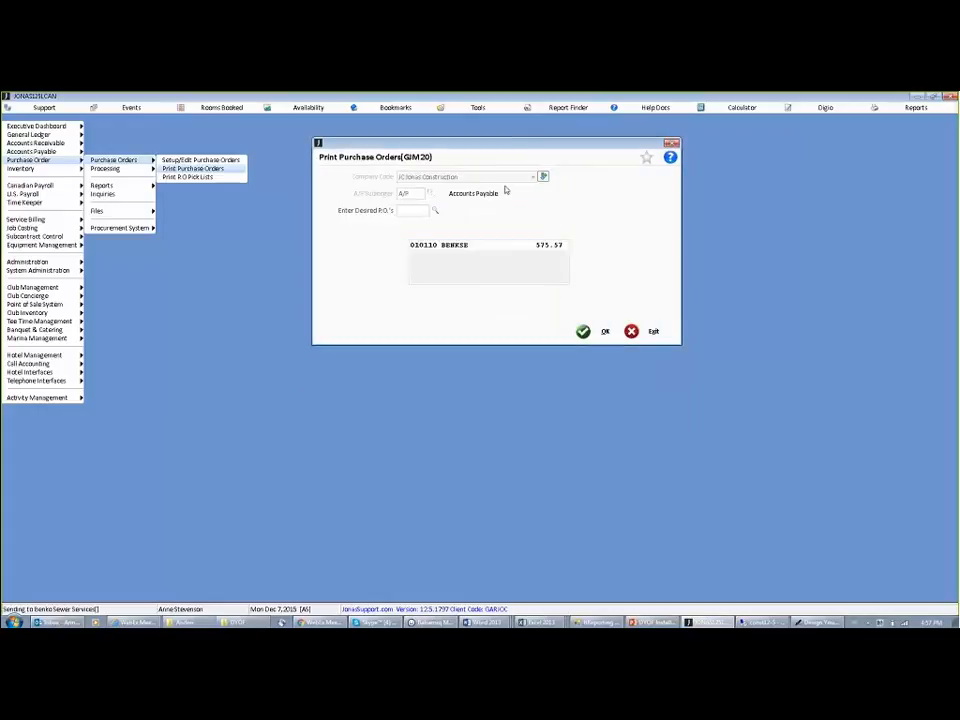
left_click(106, 192)
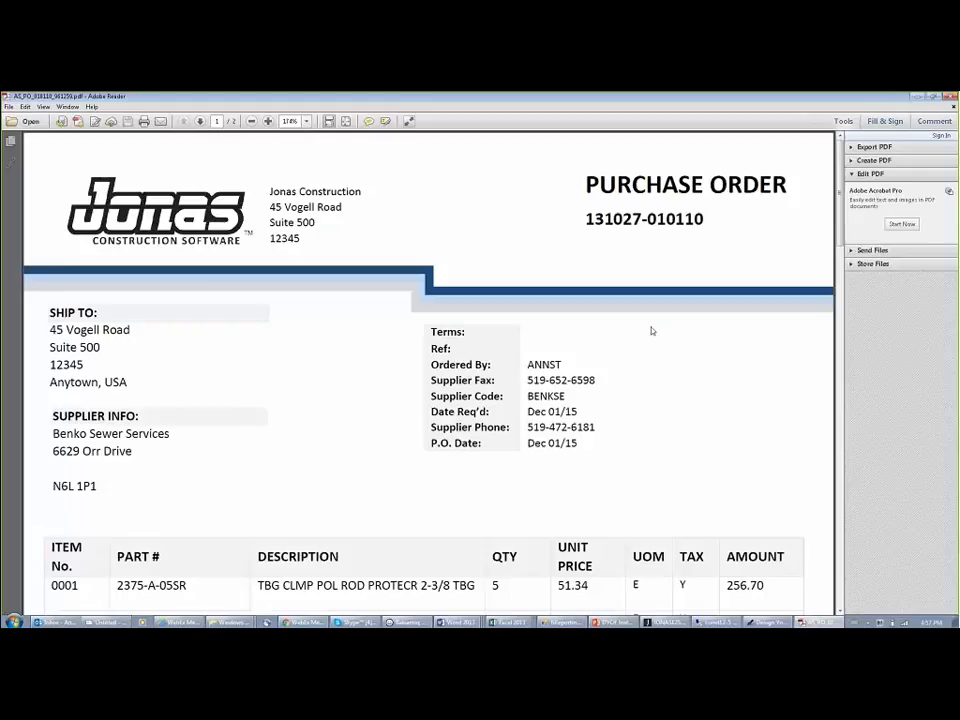
Step: Review the e-mailed purchase order PDF from its header through the item lines and totals
scroll(651, 330, "down", 1)
scroll(651, 330, "down", 5)
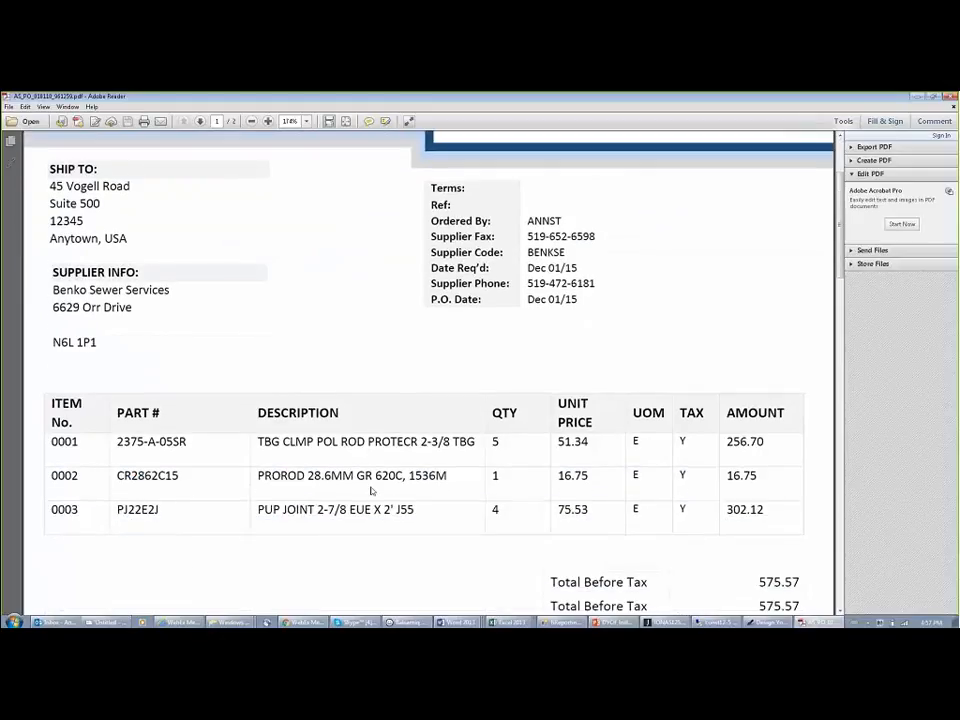
scroll(349, 534, "down", 4)
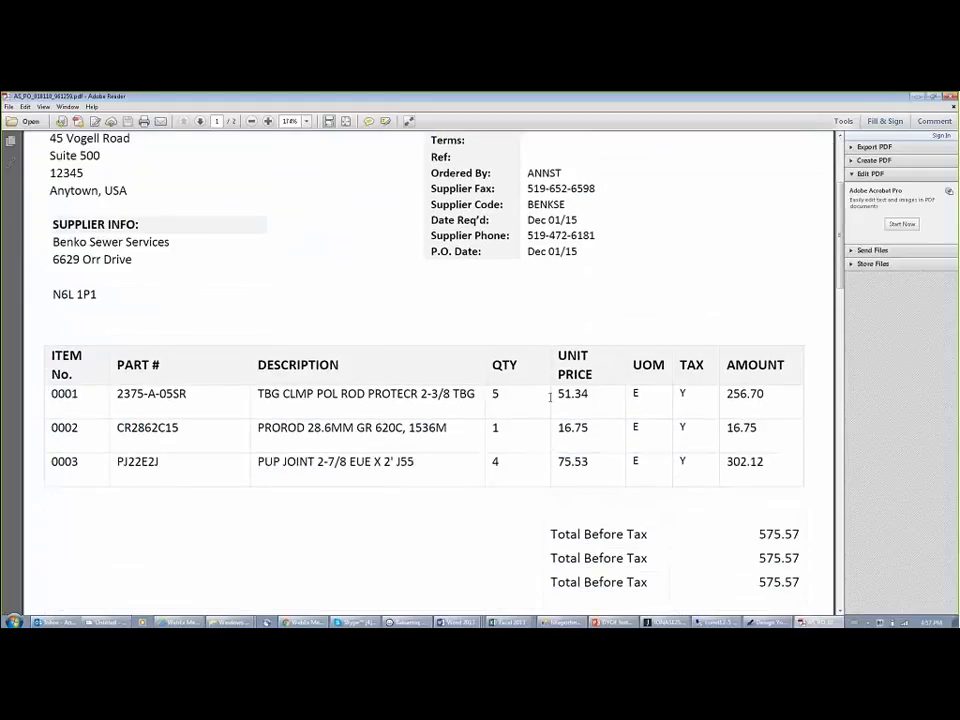
scroll(550, 397, "down", 7)
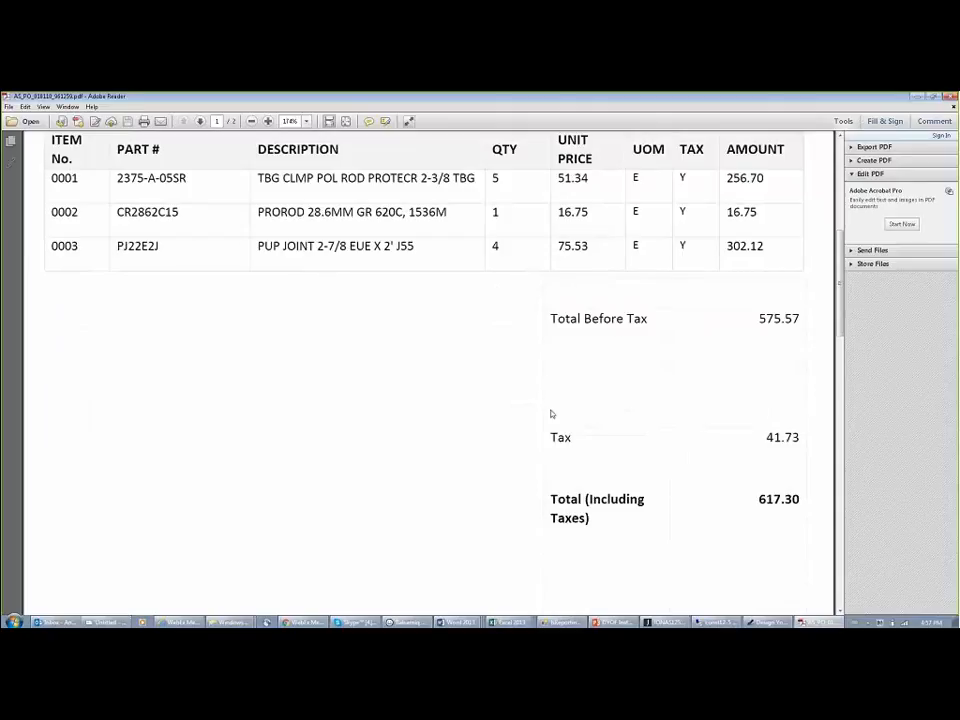
scroll(550, 413, "up", 18)
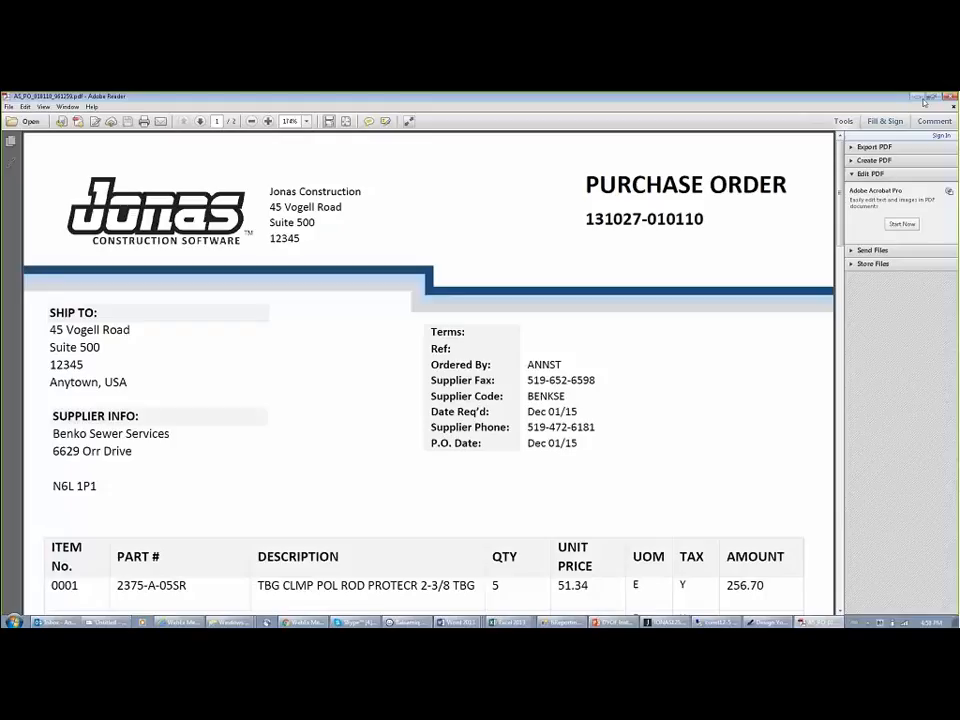
Step: Close the PDF and the unsent e-mail message, and answer No to whether the purchase orders printed OK
left_click(950, 97)
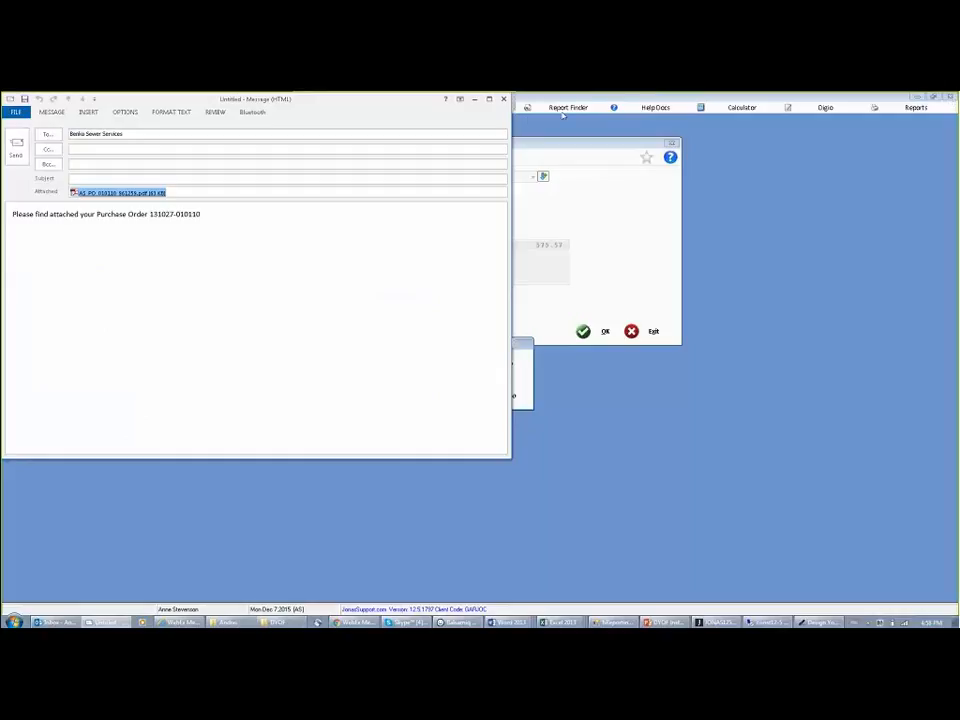
left_click_drag(380, 99, 415, 192)
left_click(538, 193)
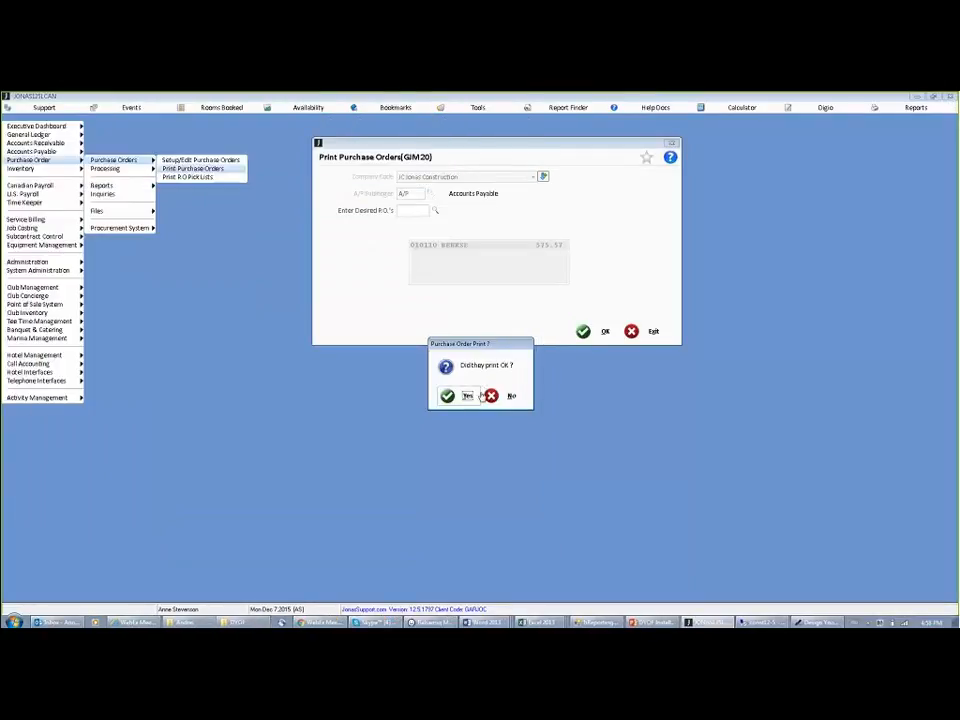
left_click(507, 398)
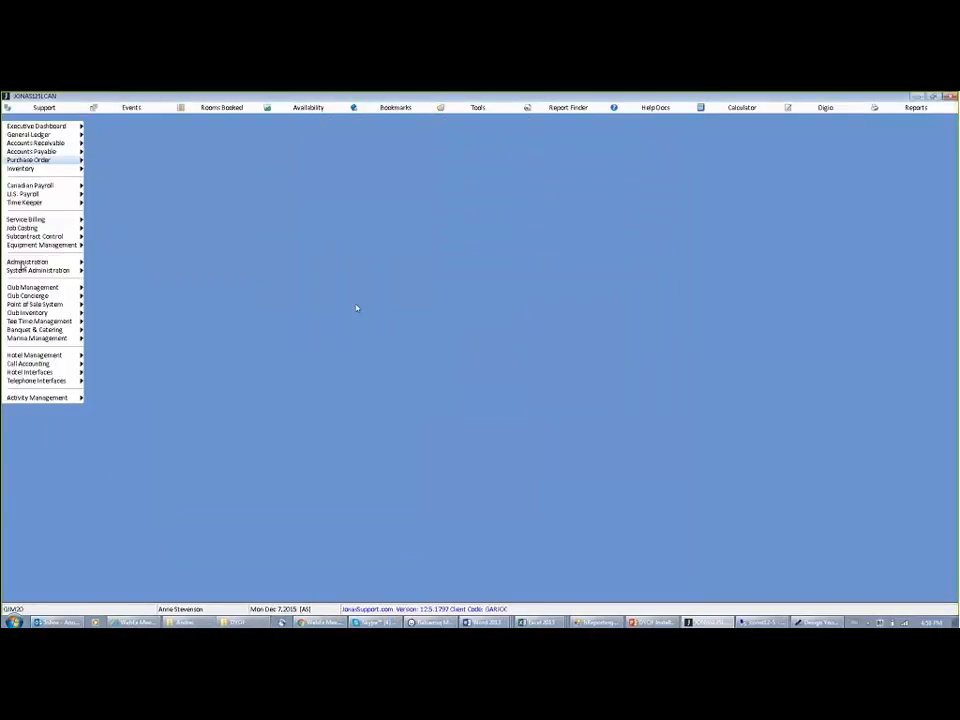
Step: Open Design Your Own Form for JC Jonas Construction and select the O - Change Order Forms module
mouse_move(21, 265)
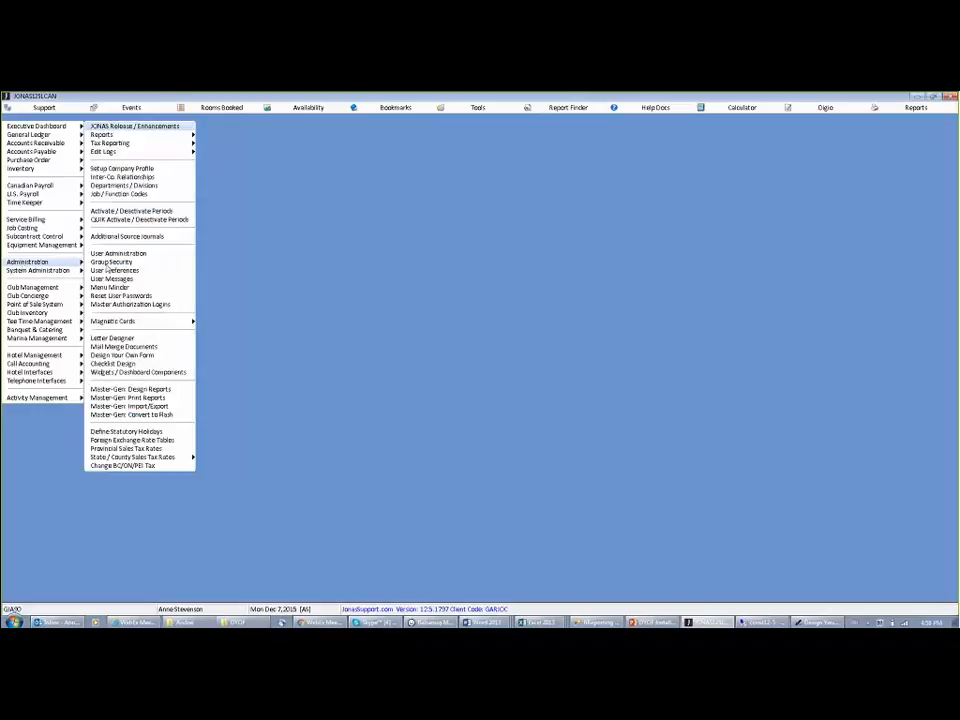
left_click(122, 356)
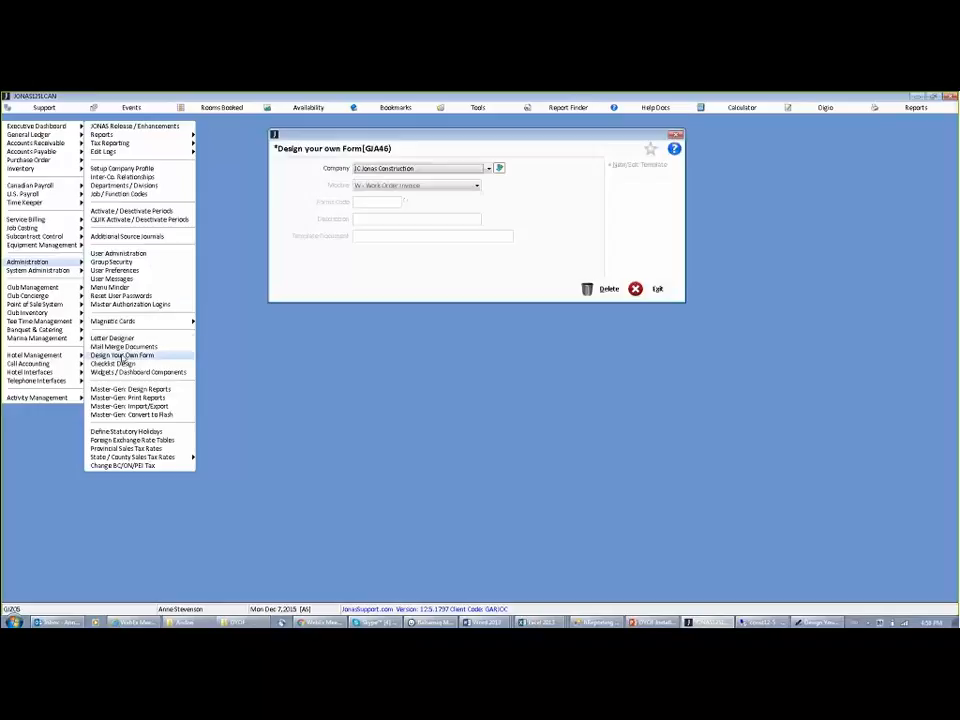
left_click(477, 187)
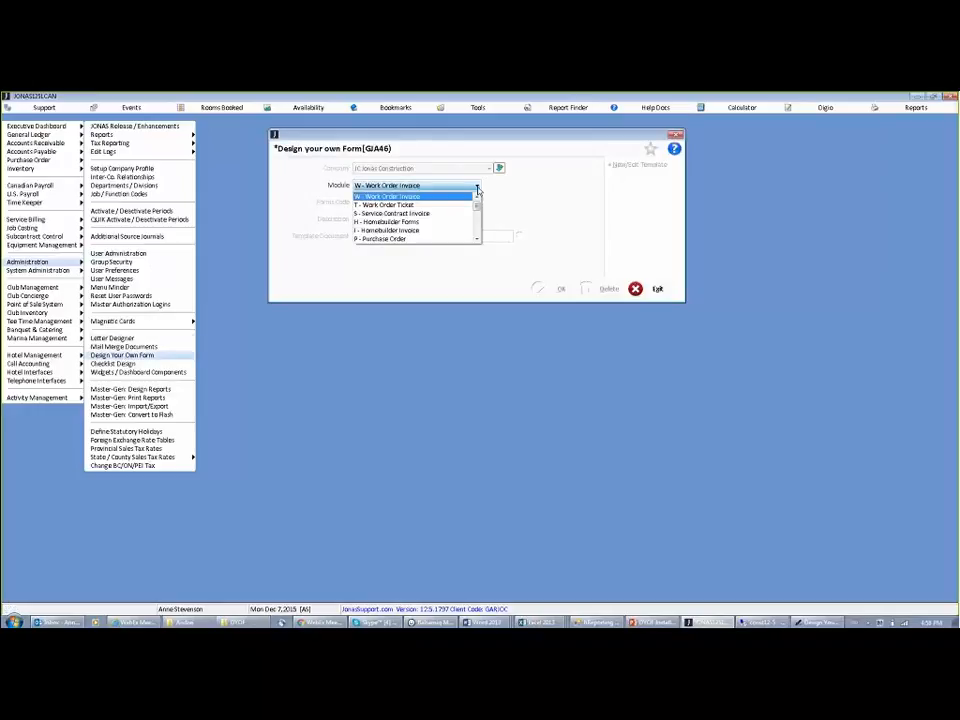
left_click(478, 240)
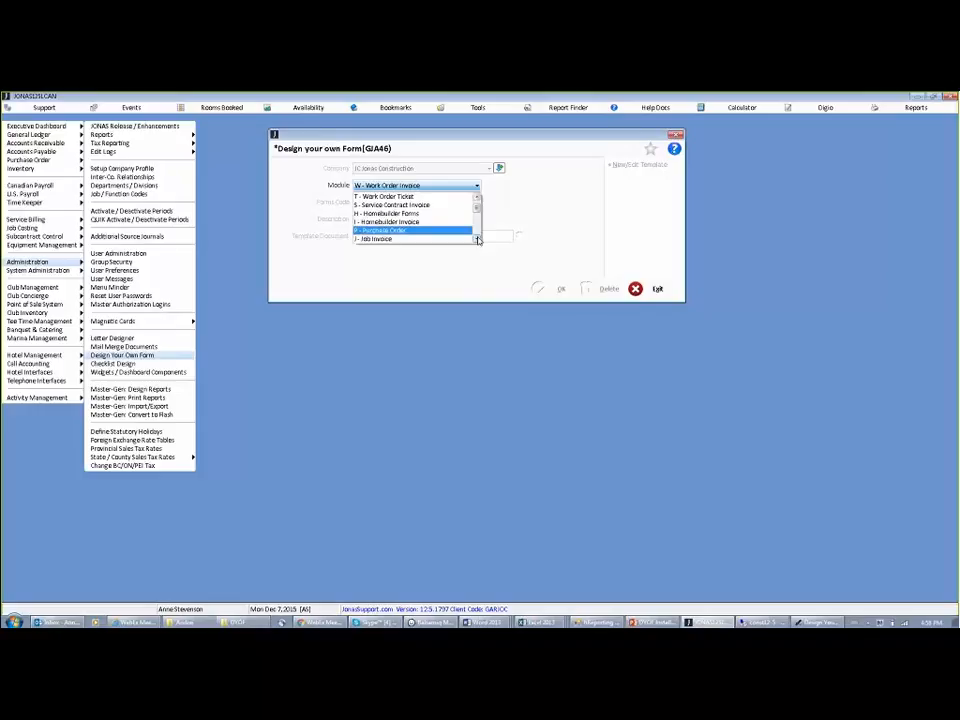
left_click(478, 240)
left_click(478, 240)
left_click(478, 240)
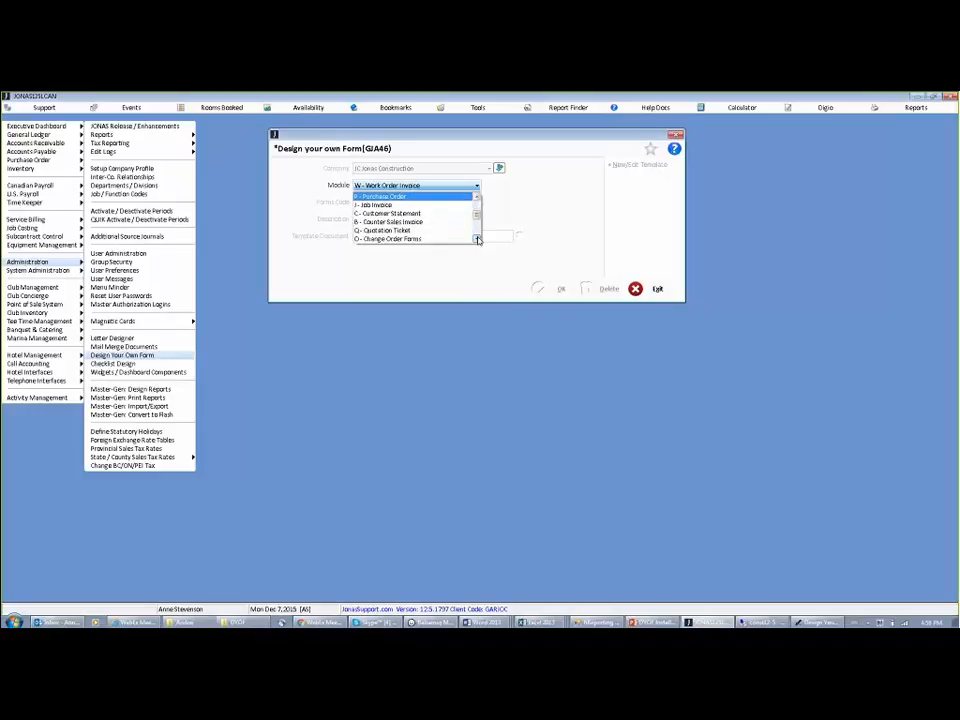
left_click(478, 240)
left_click(416, 233)
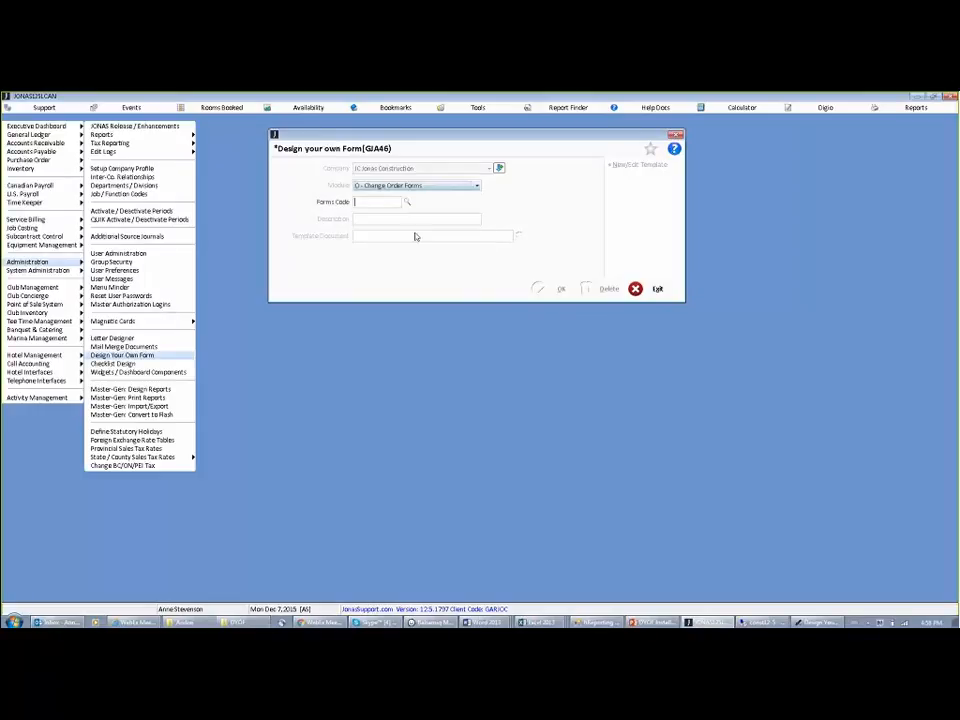
Step: View the list of change order forms design codes and exit Design Your Own Form without choosing one
left_click(407, 203)
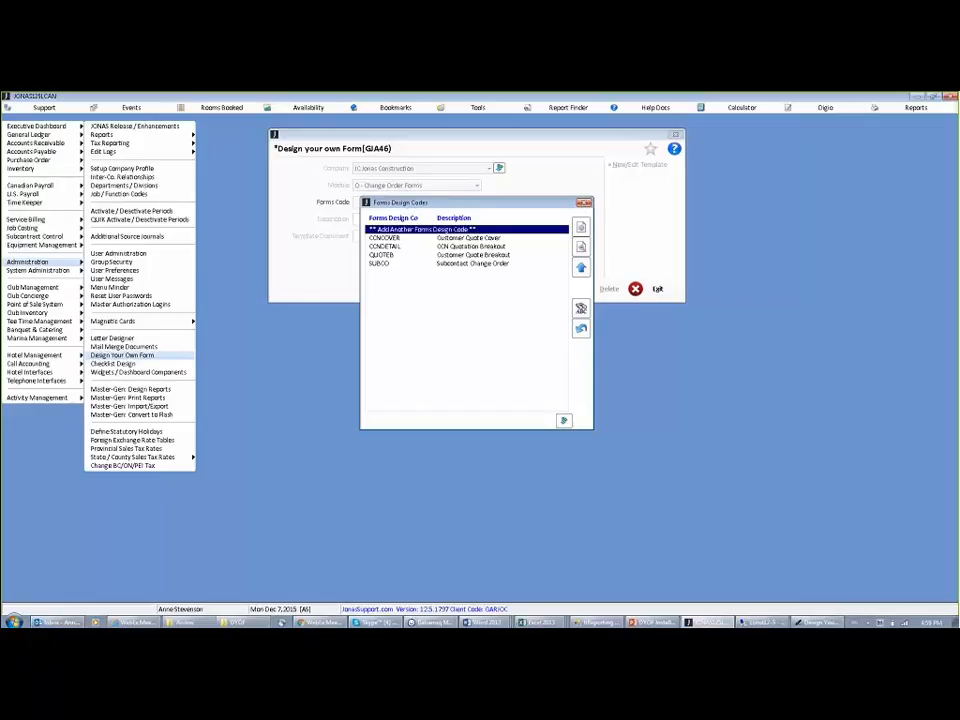
left_click(584, 203)
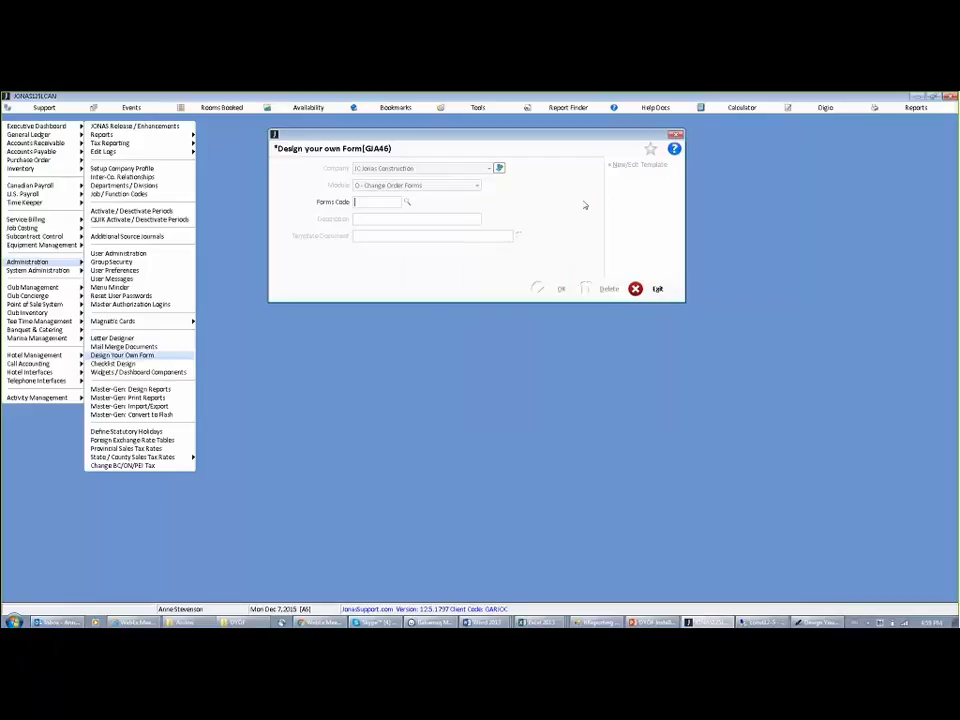
left_click(655, 289)
Step: Open the change order System Profile / Terminology under Job Costing and load the multi-company form selection for JC Jonas Construction
left_click(24, 229)
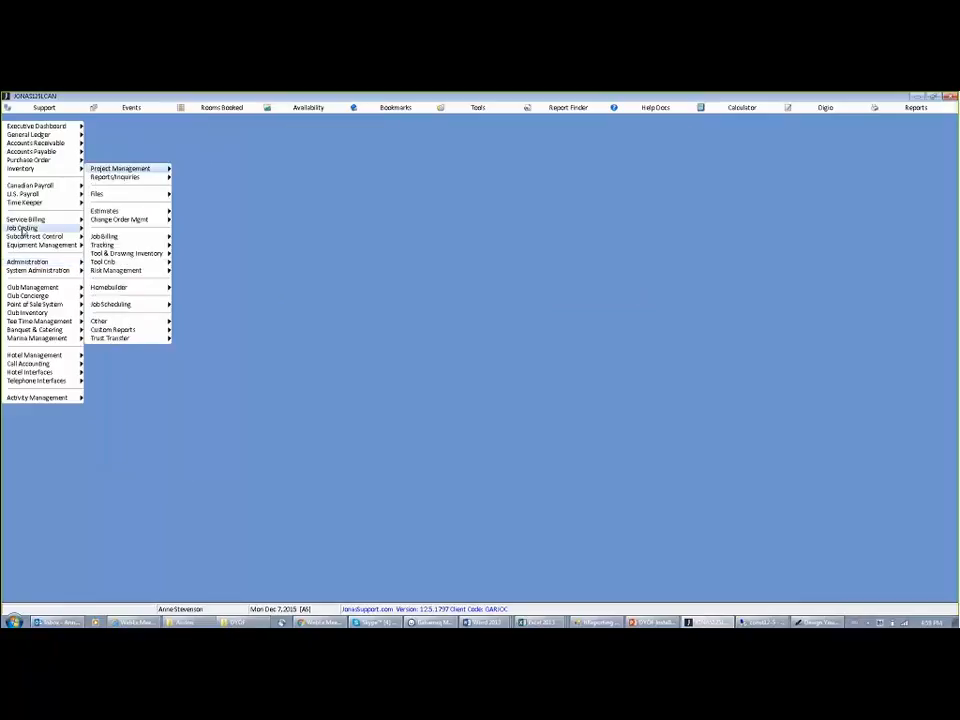
left_click(122, 220)
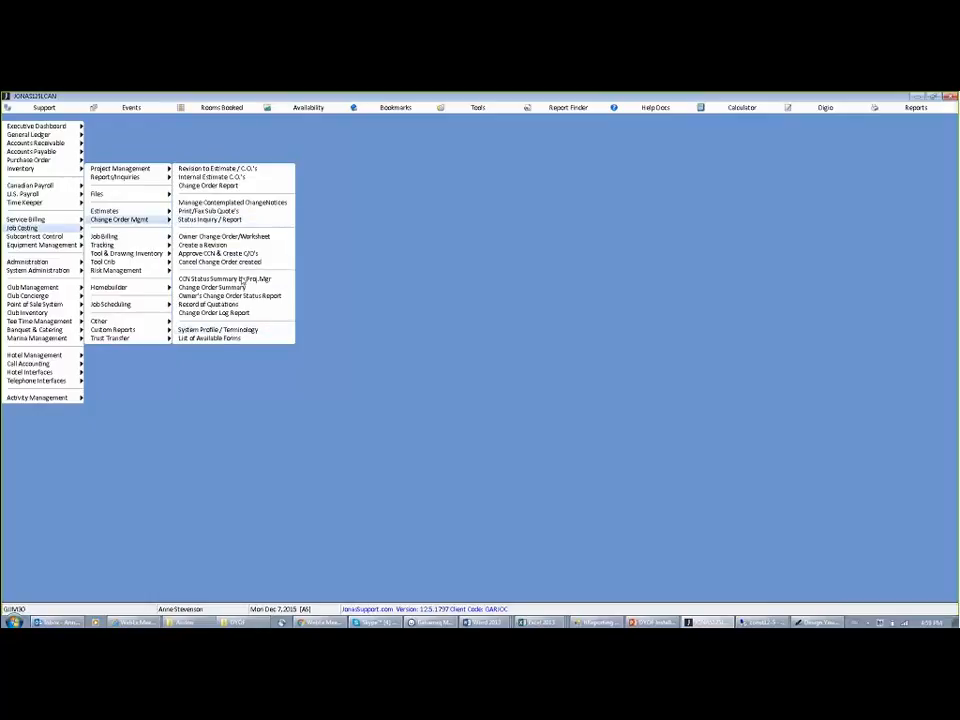
left_click(232, 330)
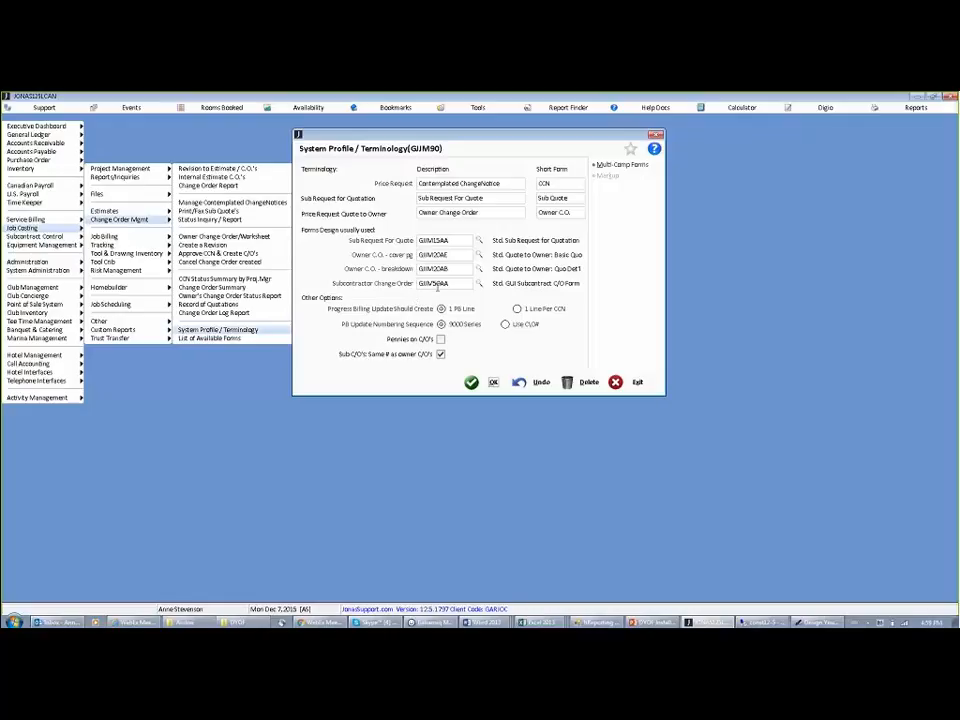
left_click(621, 166)
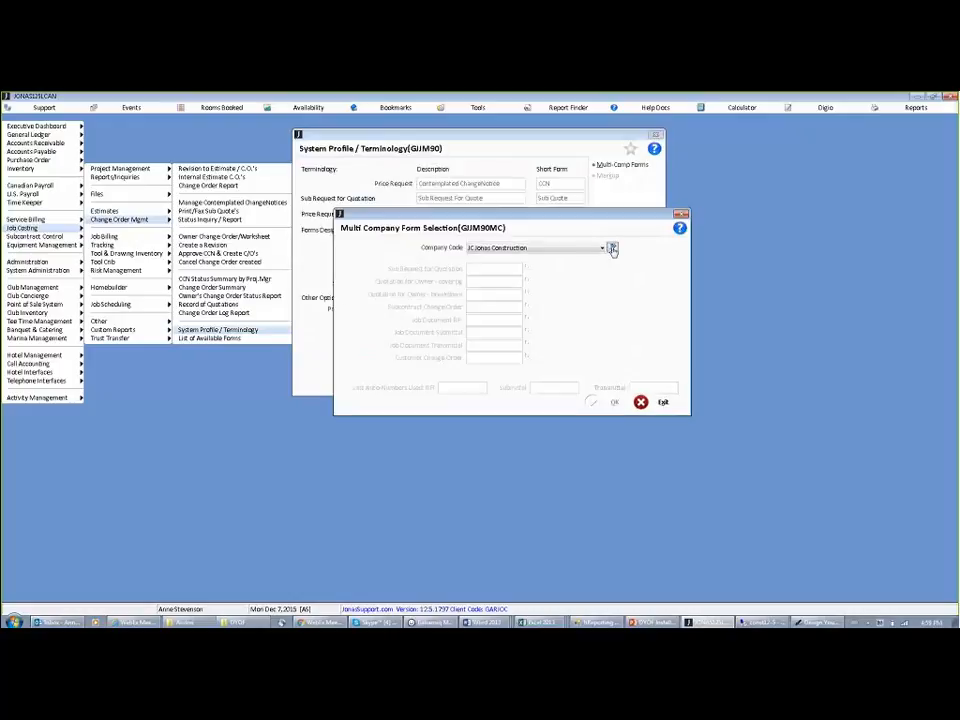
left_click(612, 247)
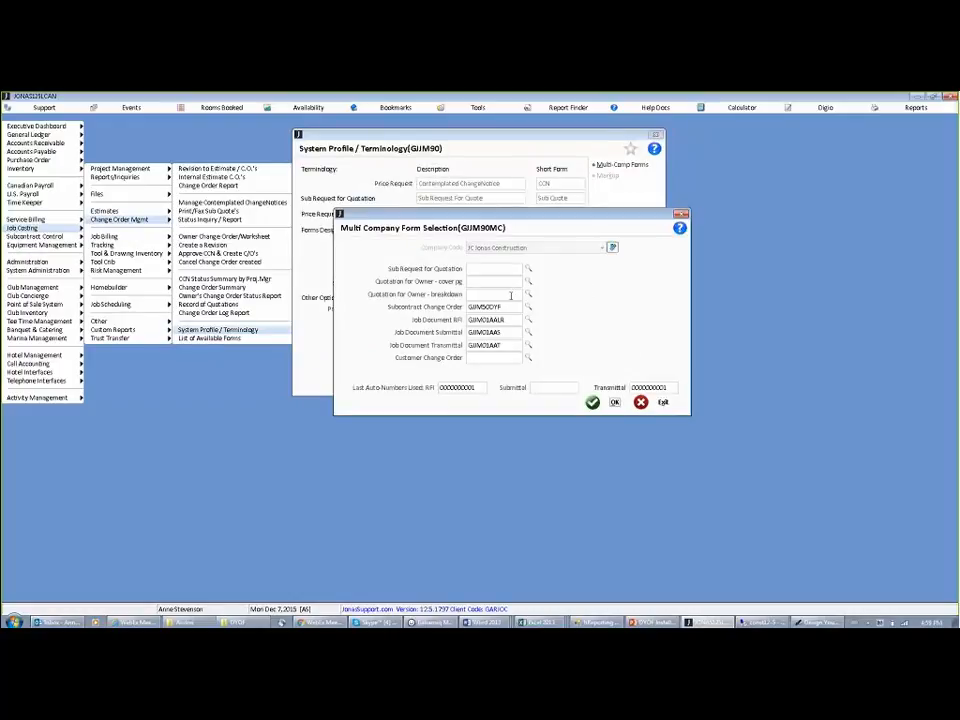
left_click(476, 270)
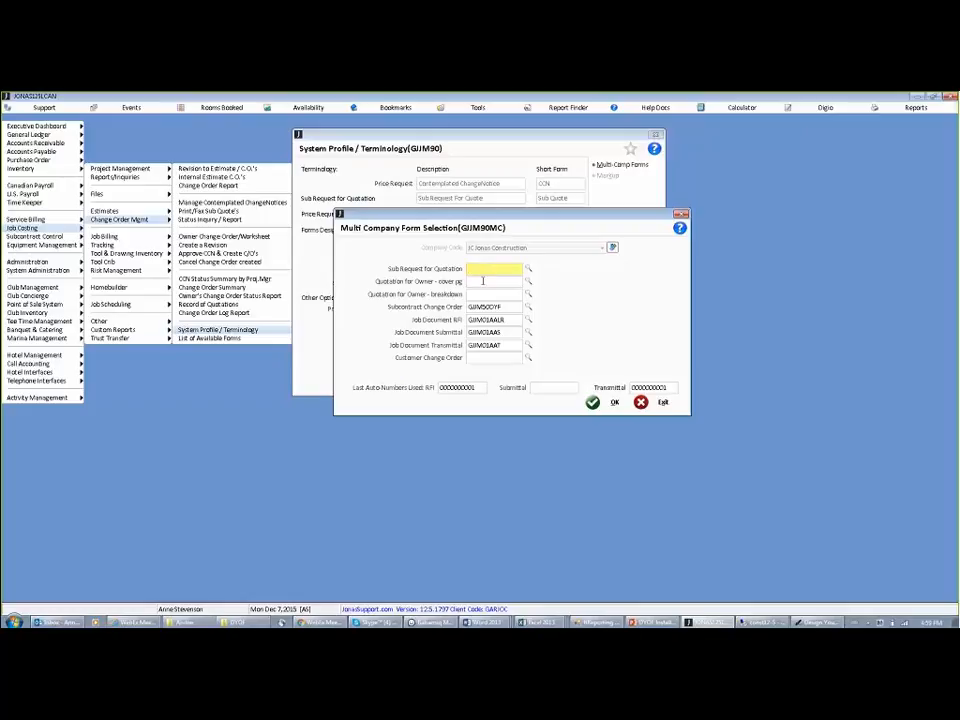
left_click(483, 281)
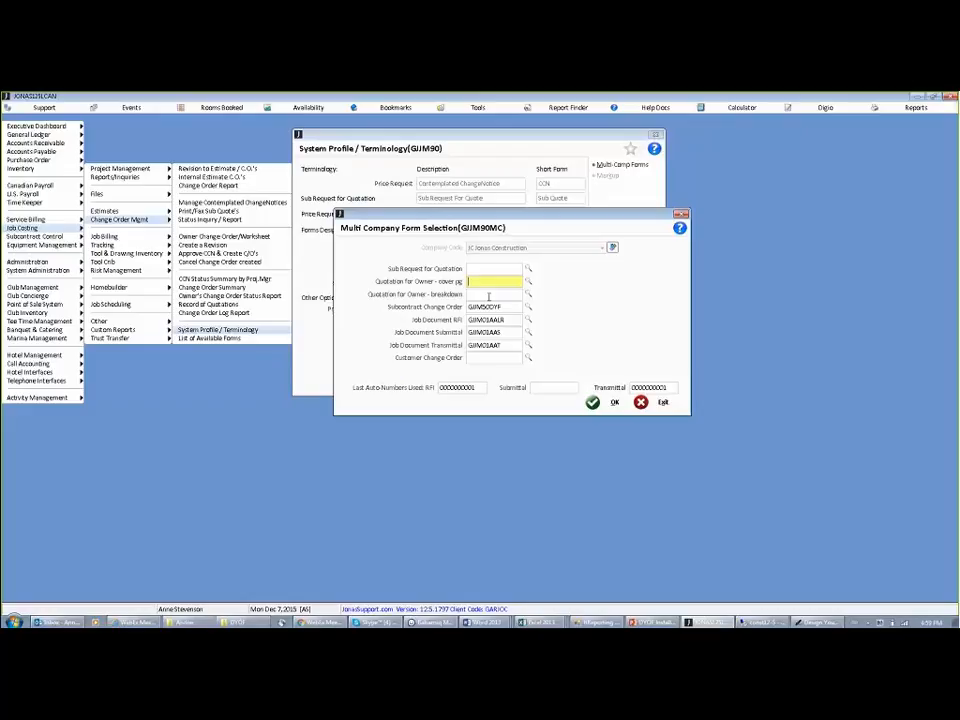
left_click(489, 294)
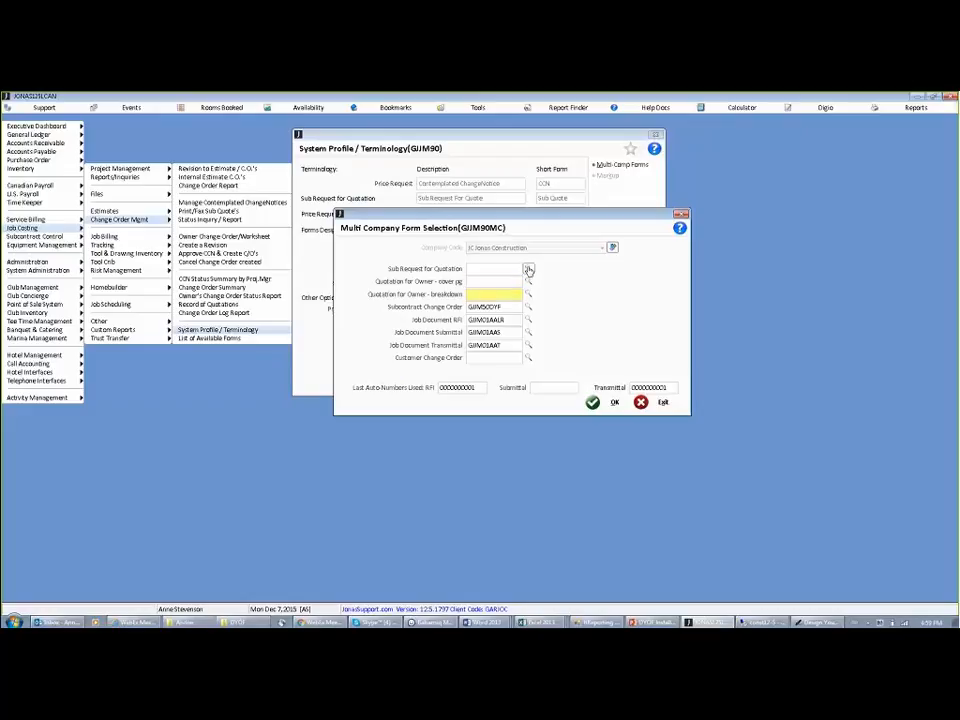
left_click(528, 270)
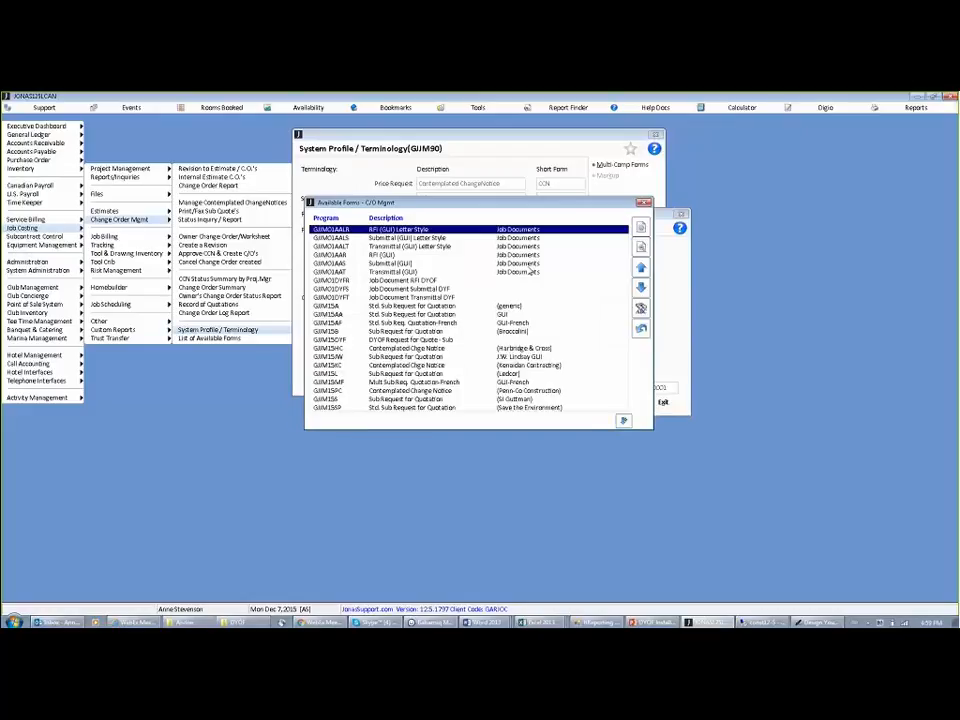
left_click(639, 227)
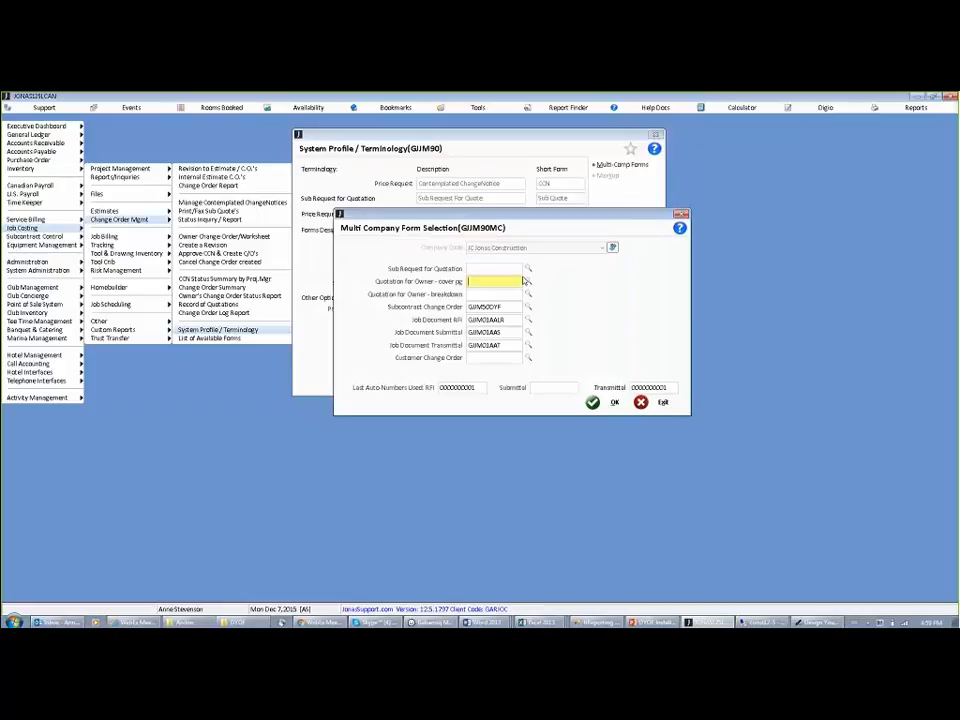
Step: Search the available forms for dyf and set Quotation for Owner - cover pg to DYOF Std. Quote to Owner with template CCNCOVER
left_click(527, 282)
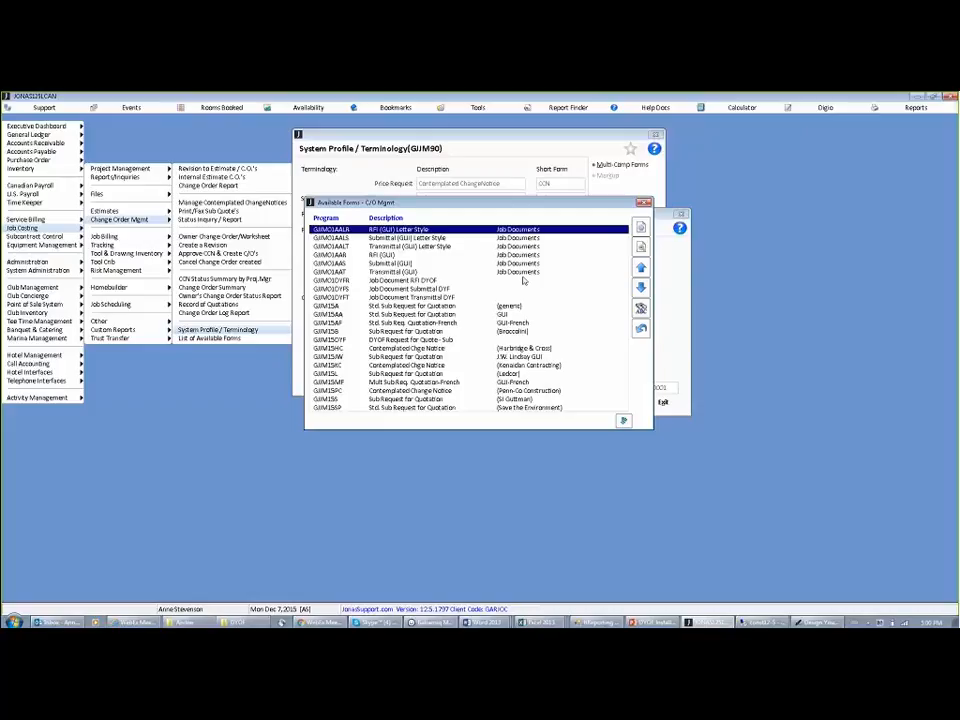
key("slash")
type("dyf")
key("Return")
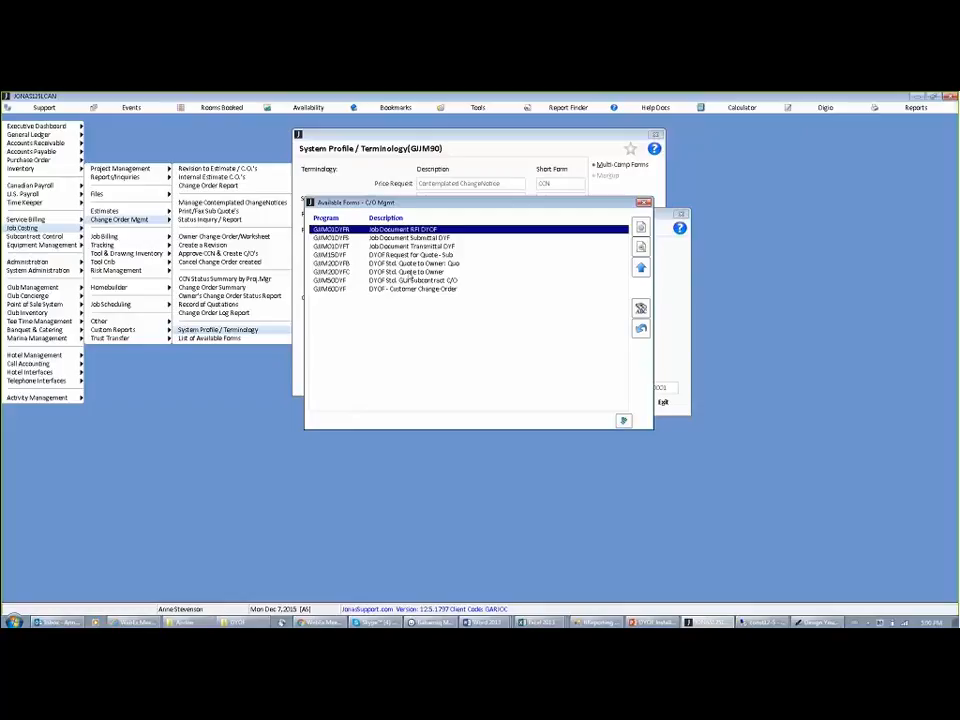
double_click(411, 273)
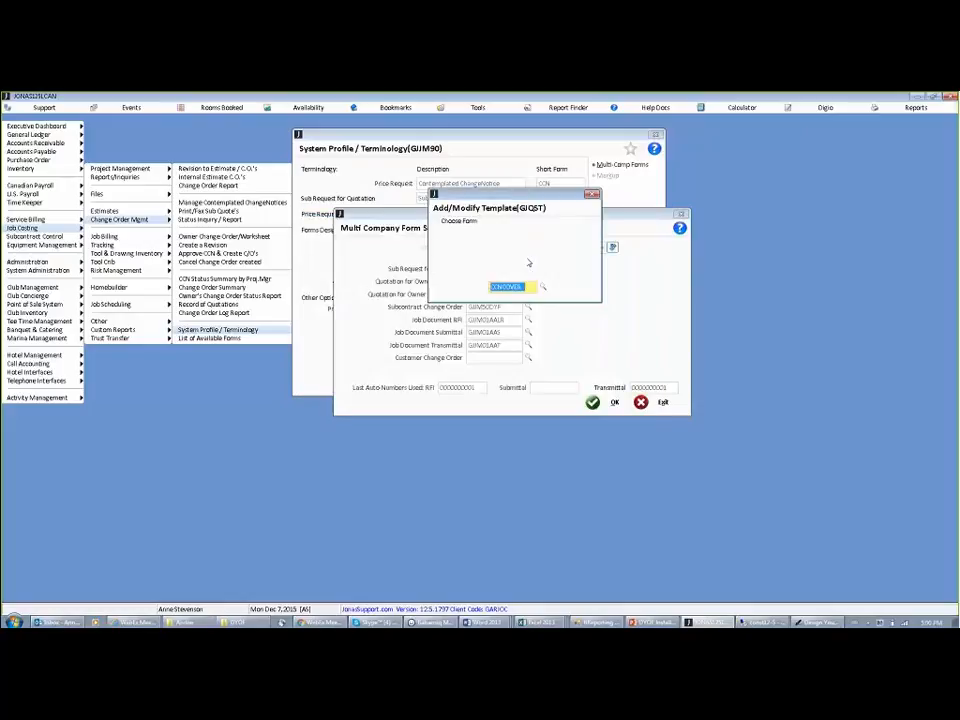
key("Return")
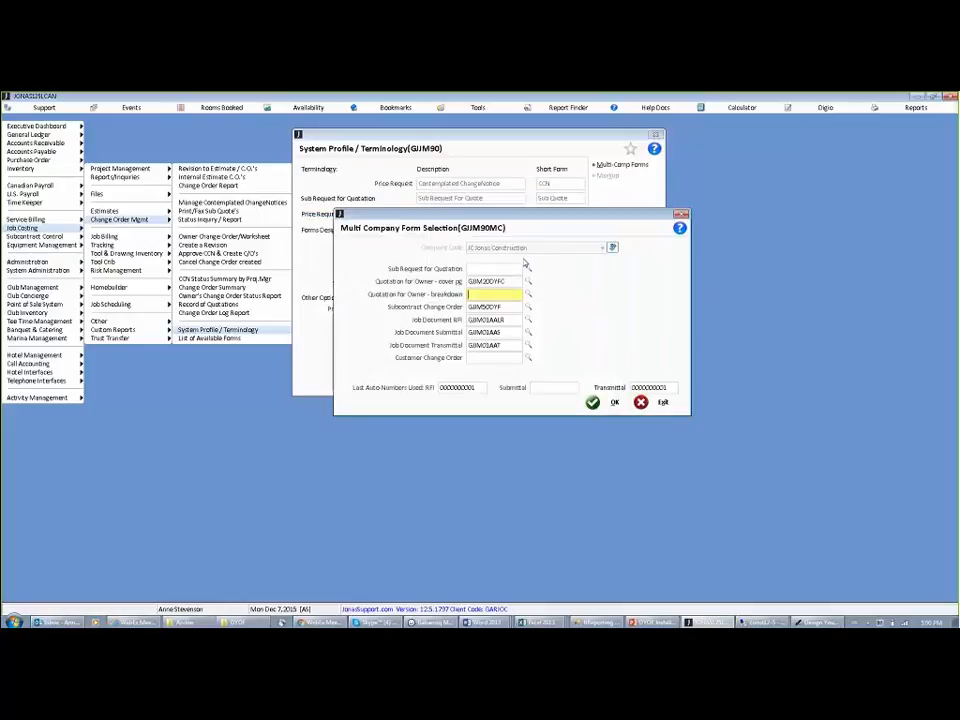
Step: Save the multi-company form selection and exit System Profile / Terminology
left_click(508, 281)
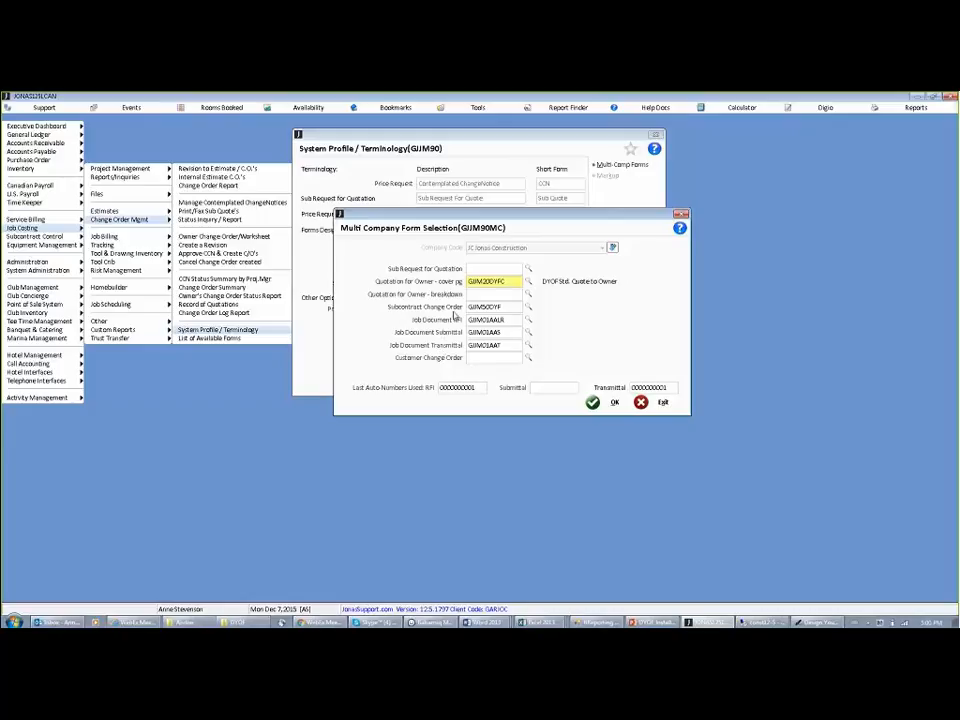
left_click(610, 402)
left_click(637, 383)
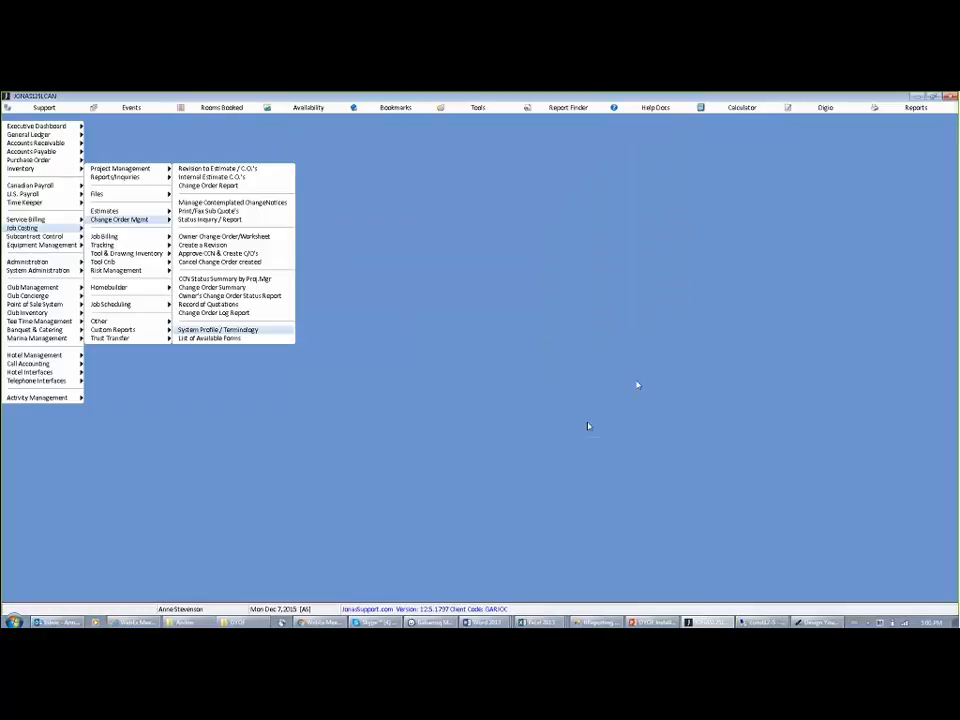
Step: Open Design Your Own Form under Administration, load JC Jonas Construction and choose the D - Job Document module
left_click(30, 261)
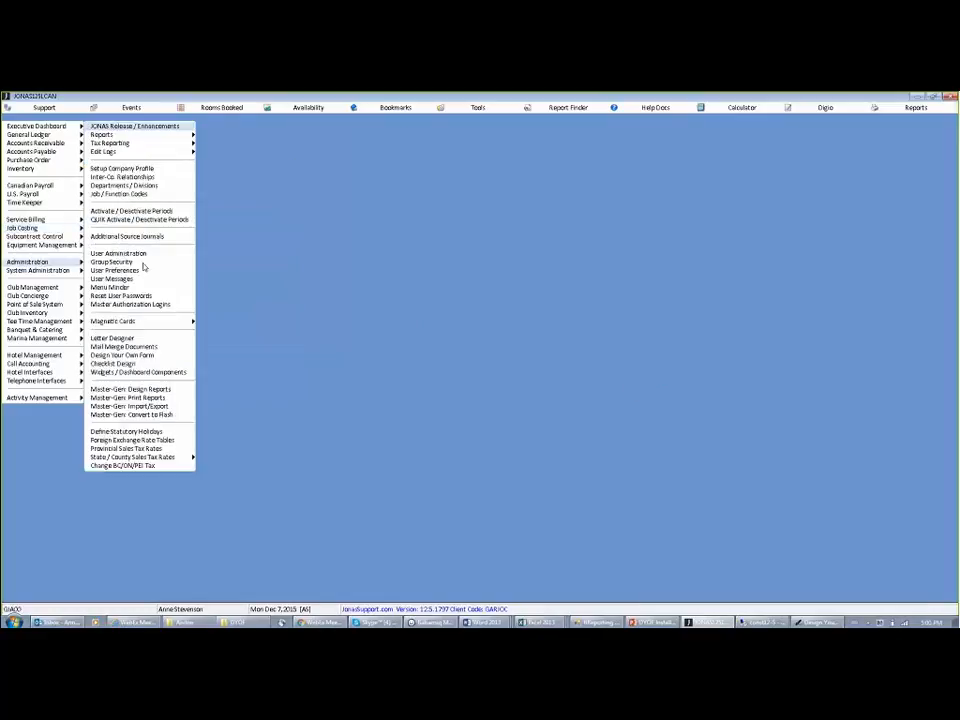
left_click(122, 355)
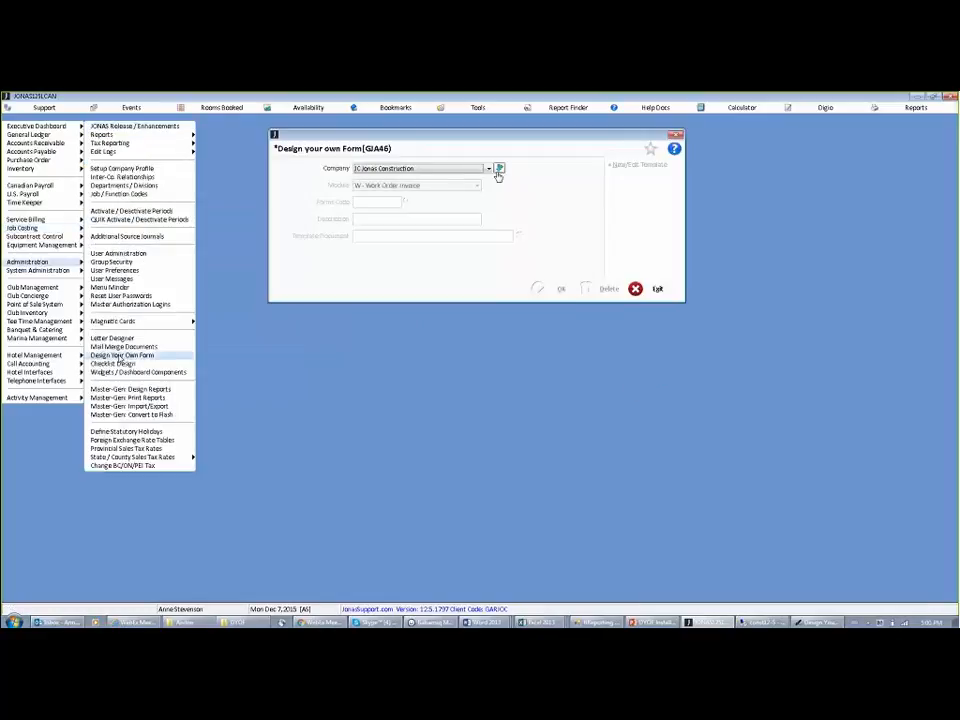
left_click(498, 167)
left_click(476, 186)
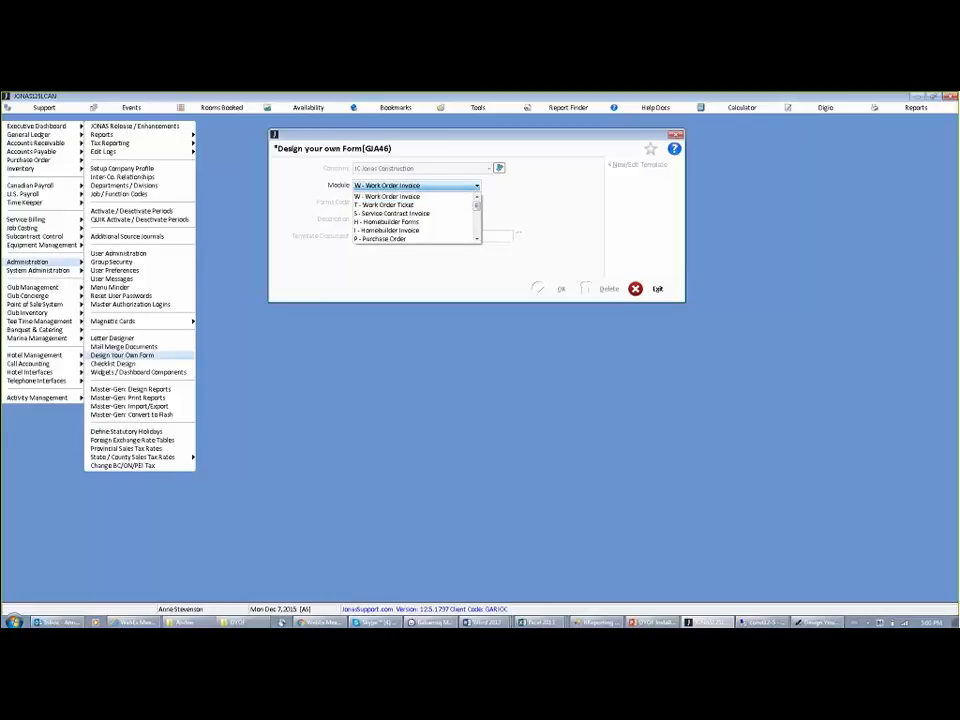
left_click(476, 241)
left_click(476, 241)
left_click(476, 241)
left_click(476, 241)
left_click(476, 241)
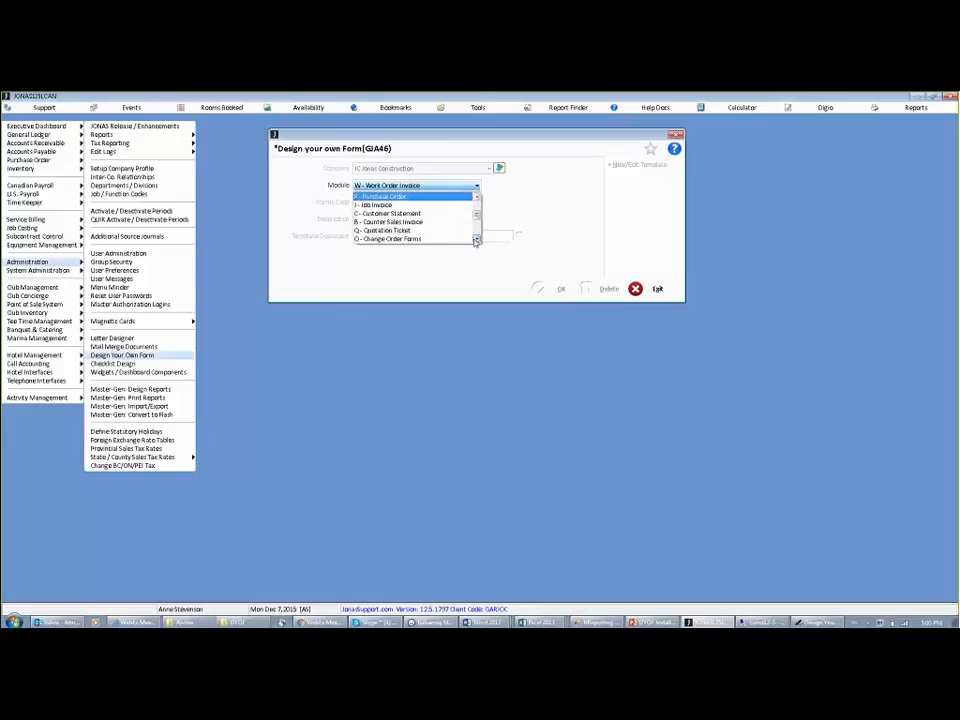
left_click(476, 241)
left_click(476, 241)
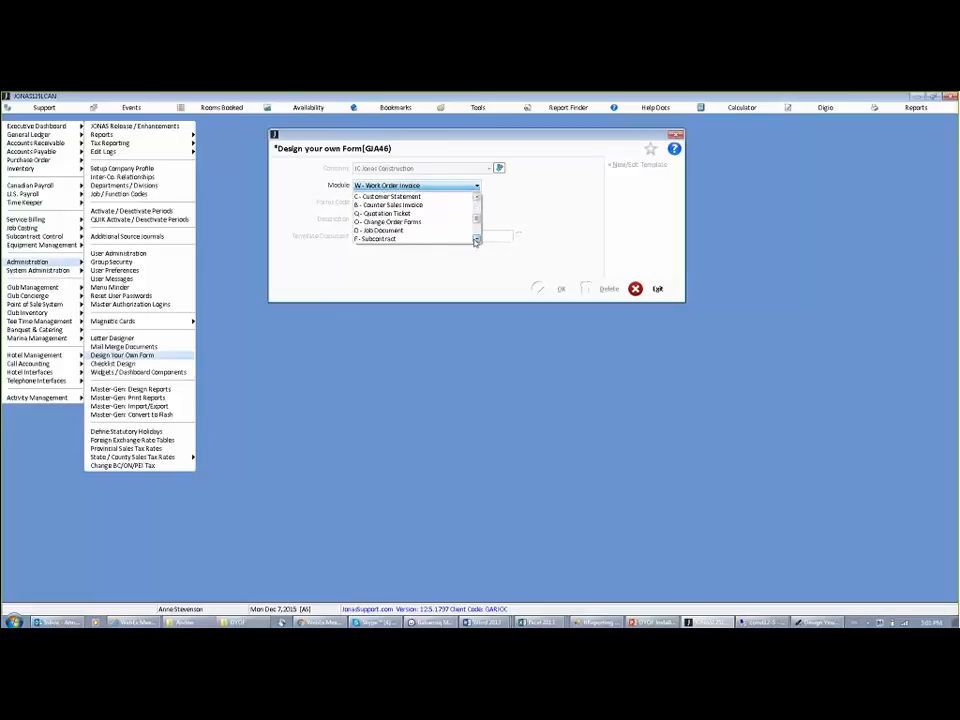
left_click(400, 230)
Step: Look up the job document design codes, load the RFI code to review its description and template document, and exit the form
left_click(407, 204)
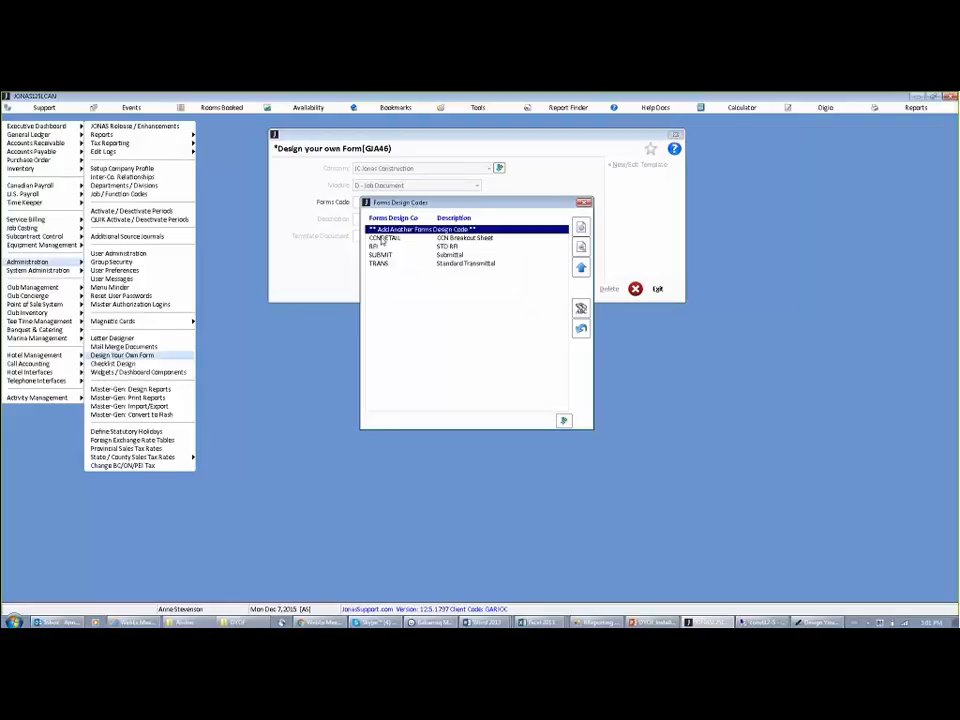
left_click(465, 248)
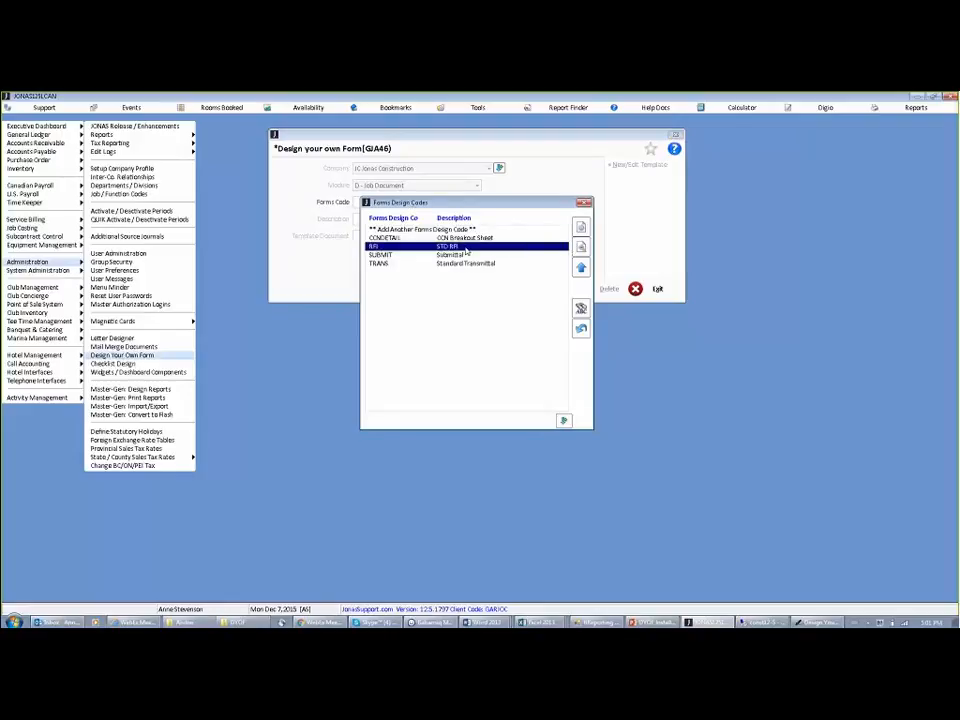
double_click(465, 251)
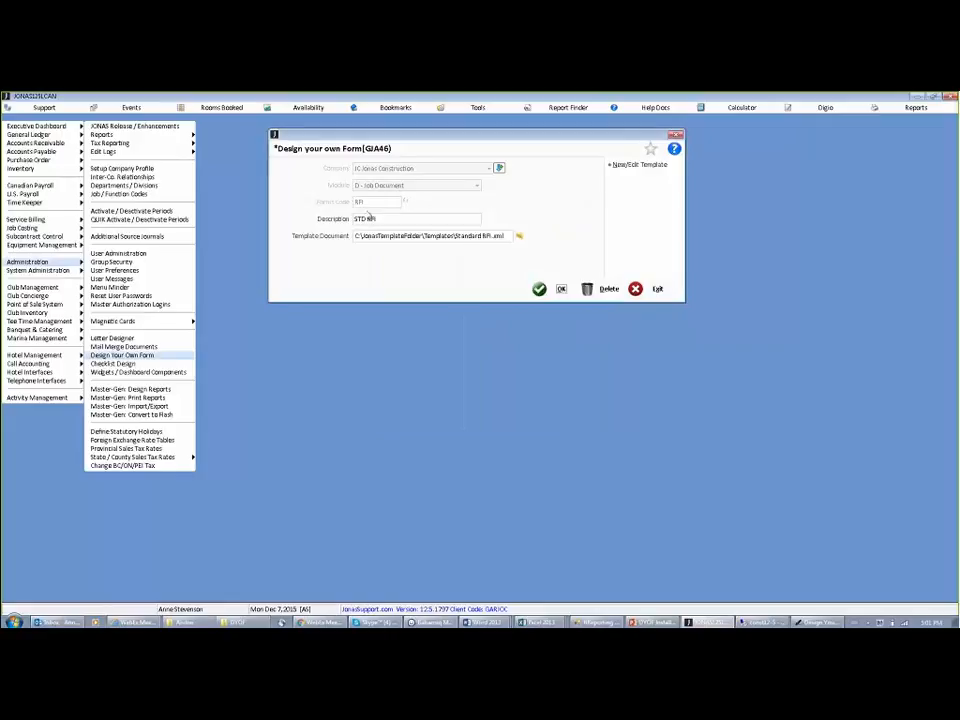
left_click(381, 222)
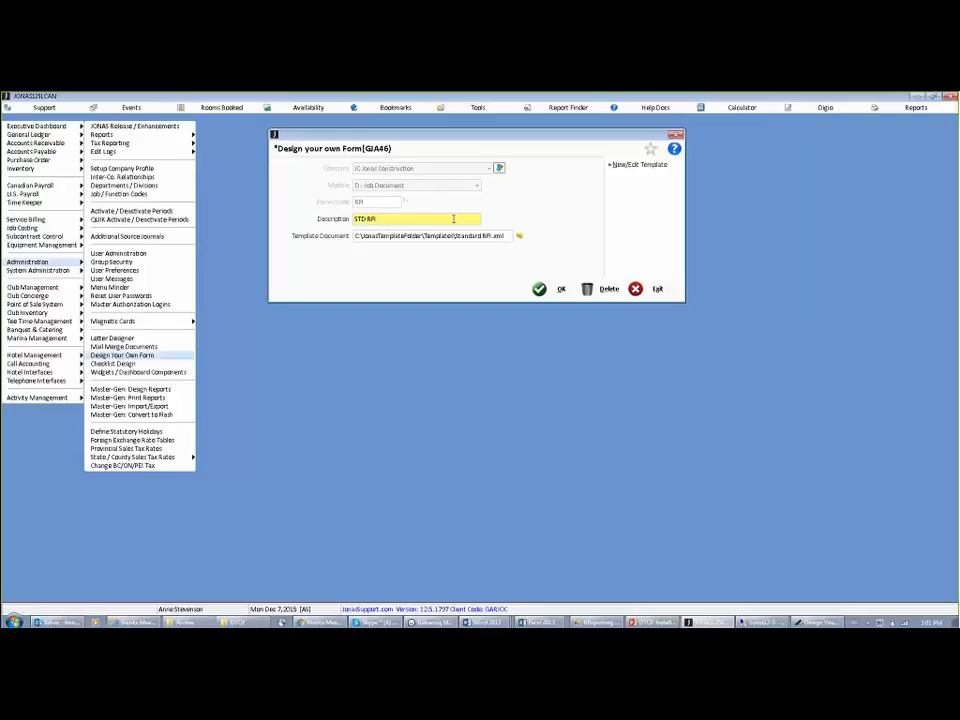
left_click(638, 289)
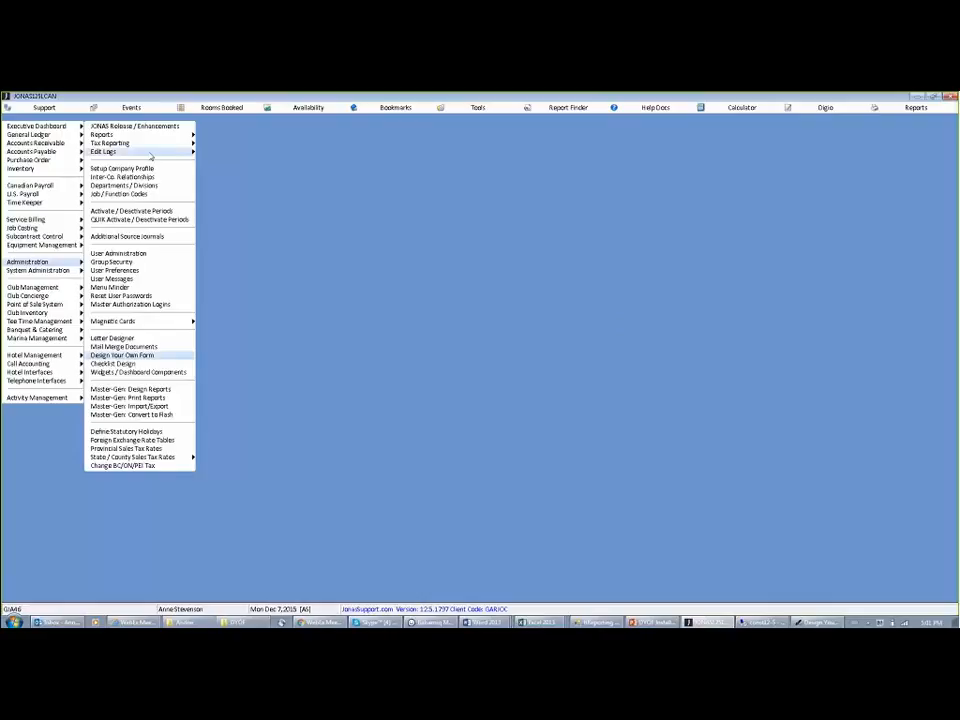
Step: Review the A/R form designs for JC Jonas Construction's A/R subledger under Accounts Receivable files and accept them as they are
mouse_move(47, 145)
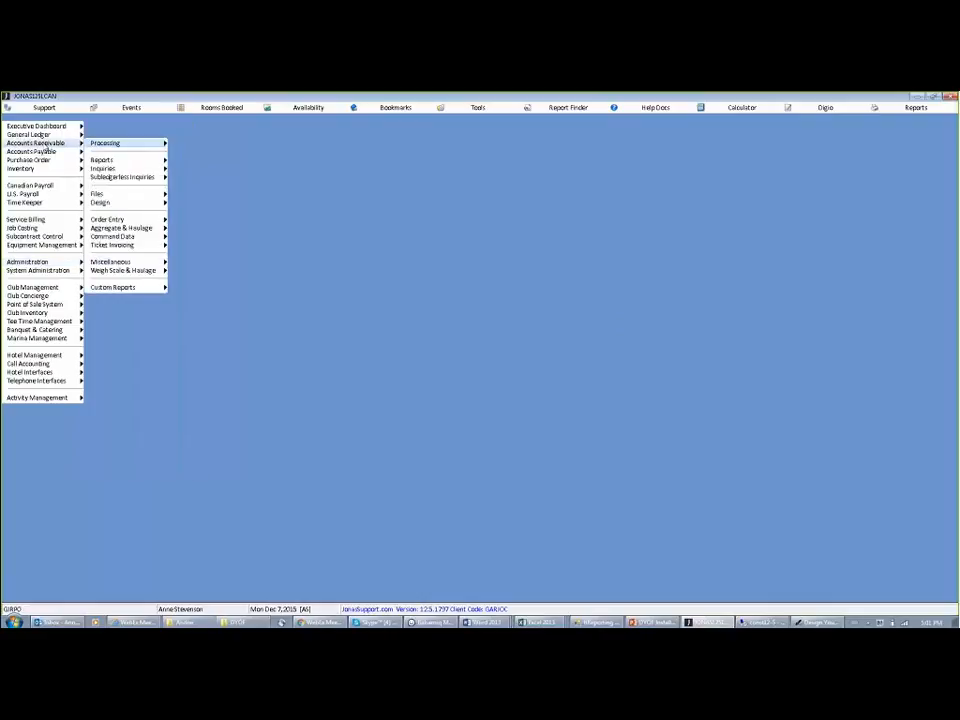
mouse_move(98, 193)
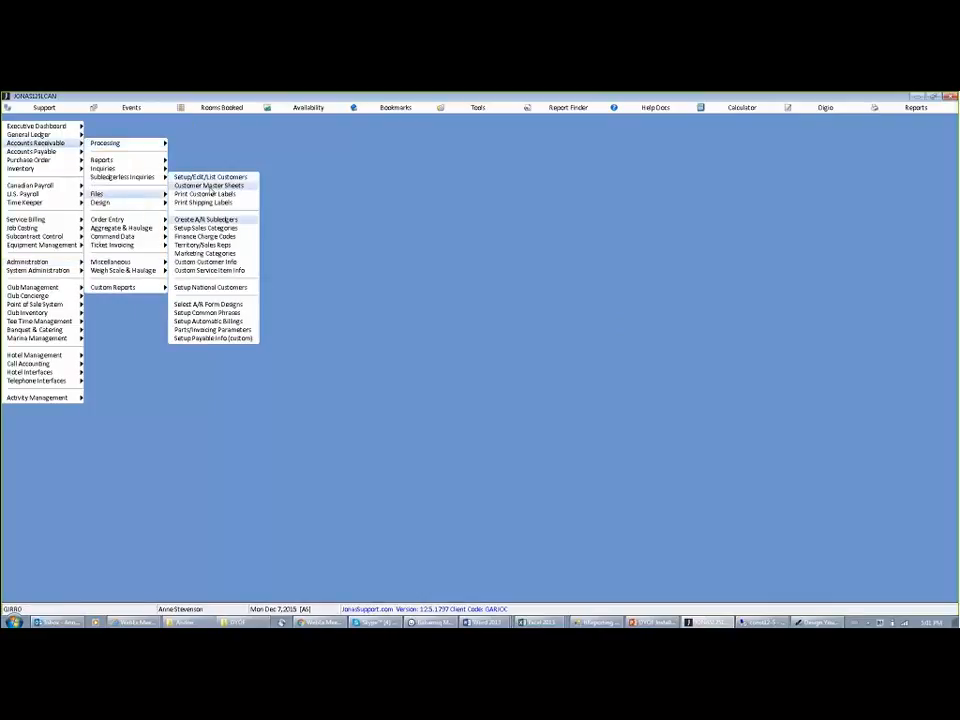
left_click(208, 304)
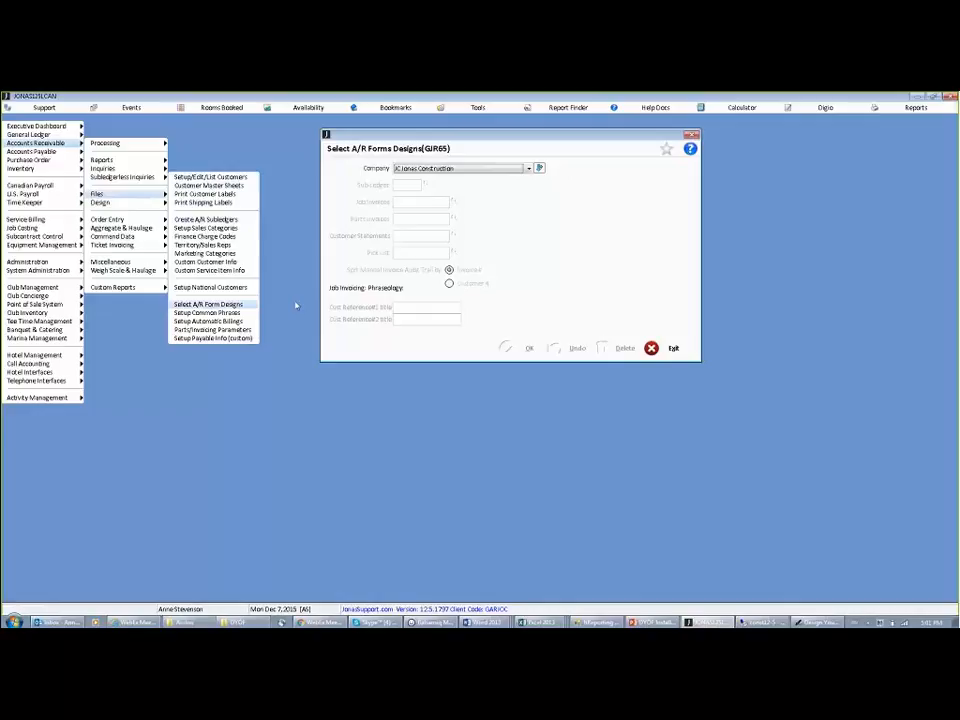
key("Return")
key("Return")
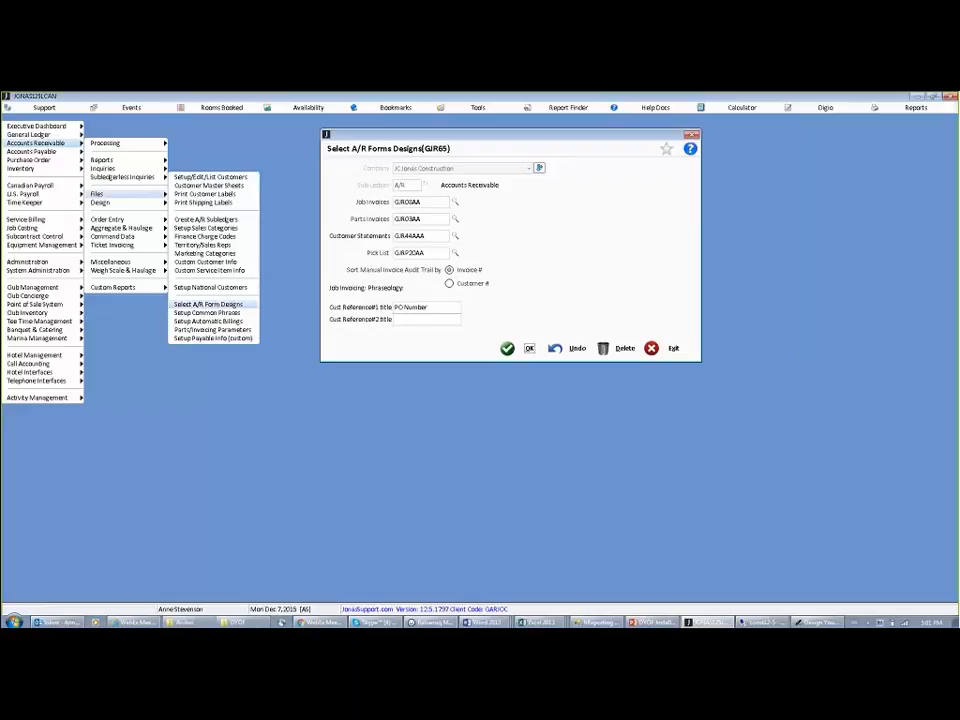
left_click(529, 349)
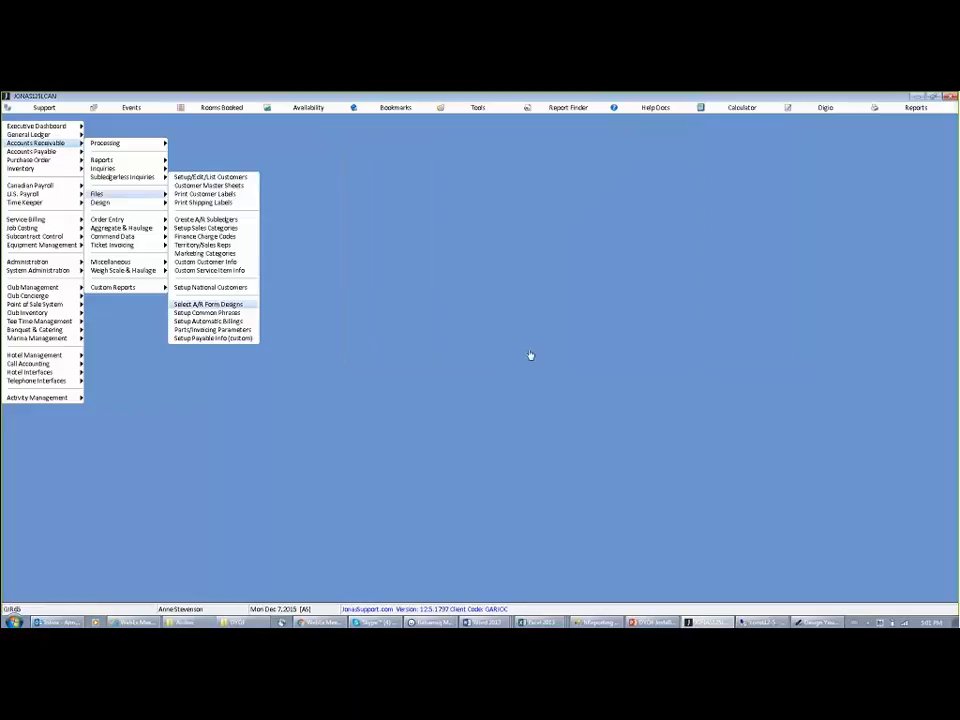